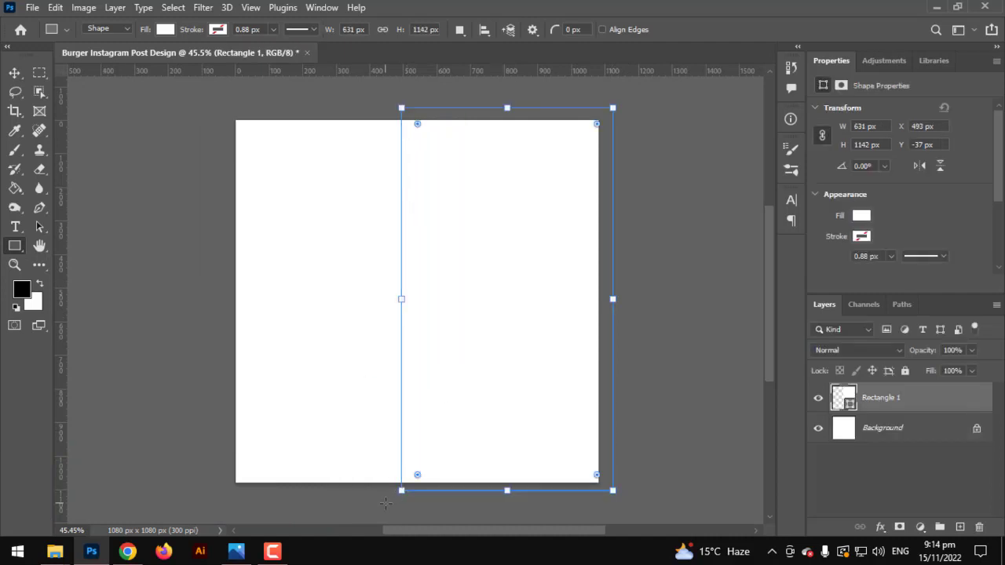
- Fill the rectangle with black and slant its left edge by pulling the lower-left corner outward, making the shape about 932 px wide
click(165, 31)
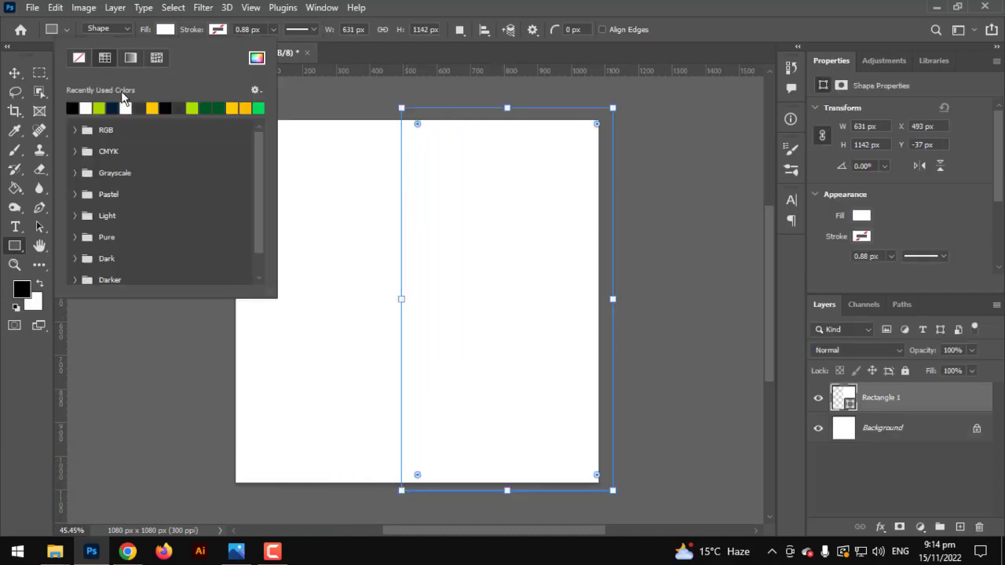
click(72, 107)
drag(402, 494, 301, 513)
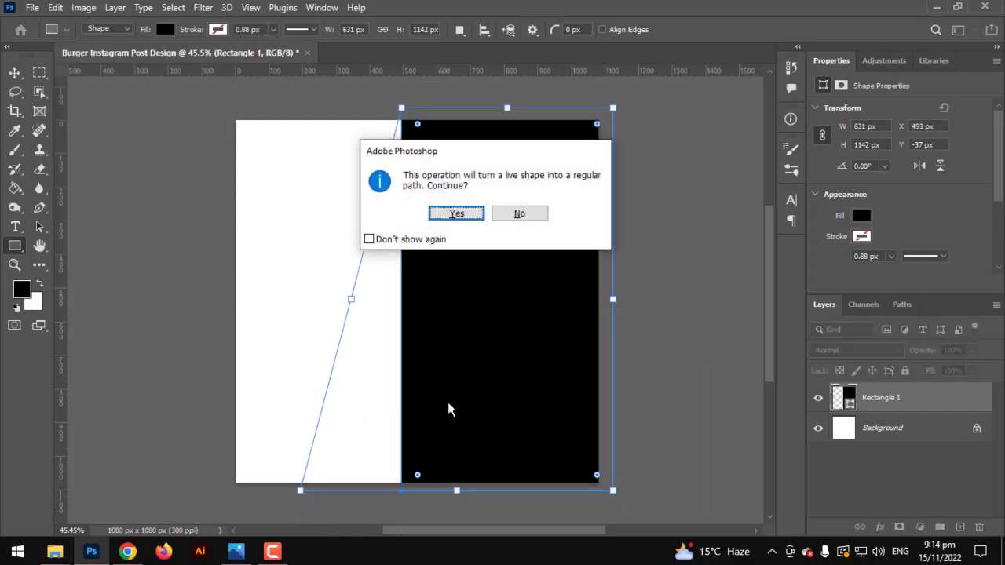
click(453, 216)
- Move the slanted black shape to the right until its edge meets the canvas top at about 700 px
click(14, 72)
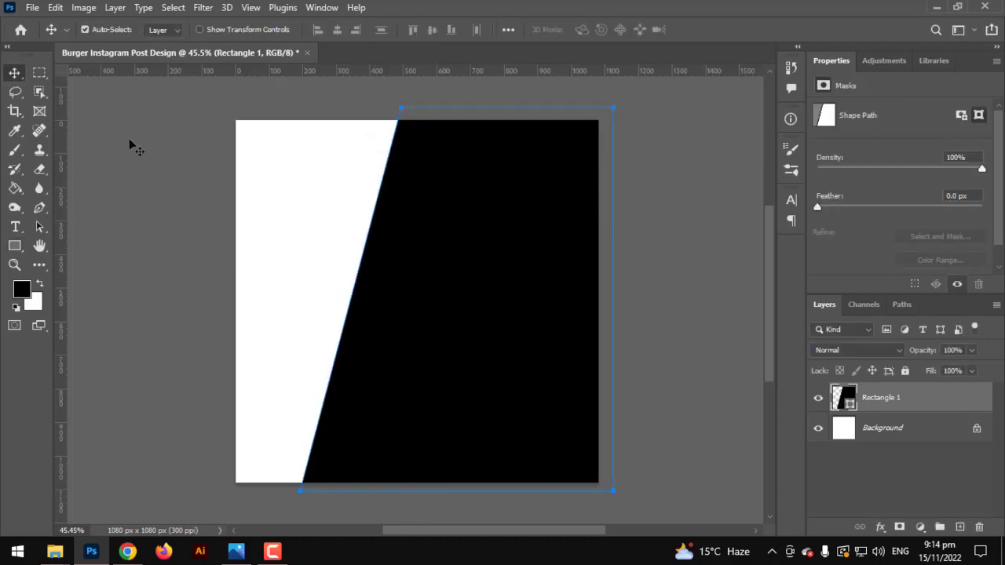
drag(388, 256, 460, 264)
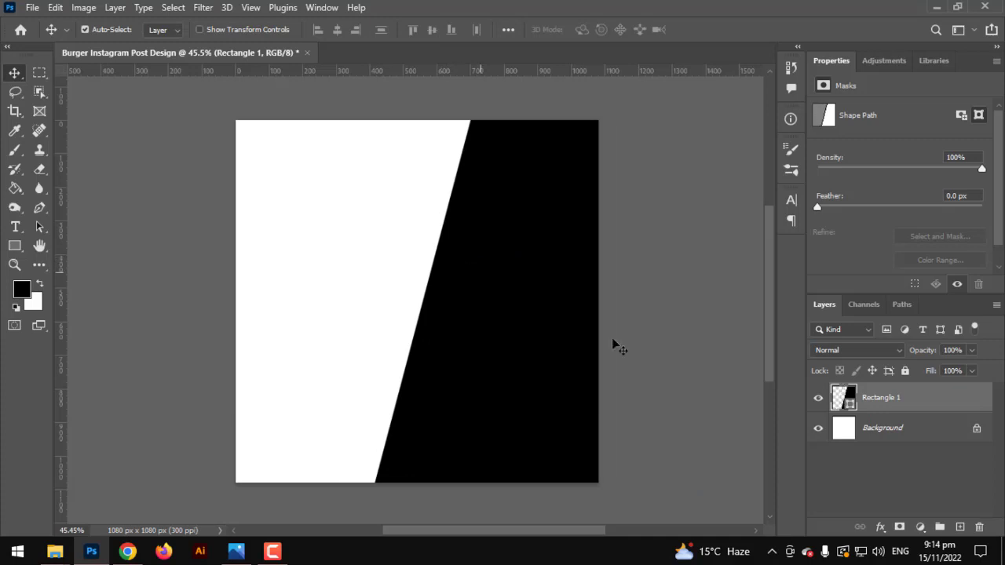
click(967, 511)
- Draw a rectangle of about 1109 × 1109 px covering the whole canvas, directly above the Background layer
click(915, 432)
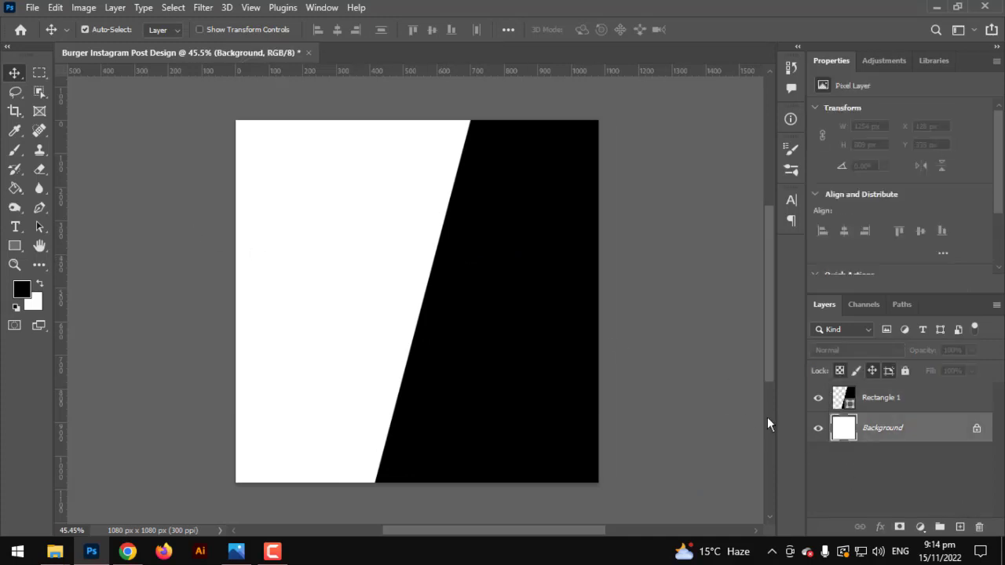
click(14, 246)
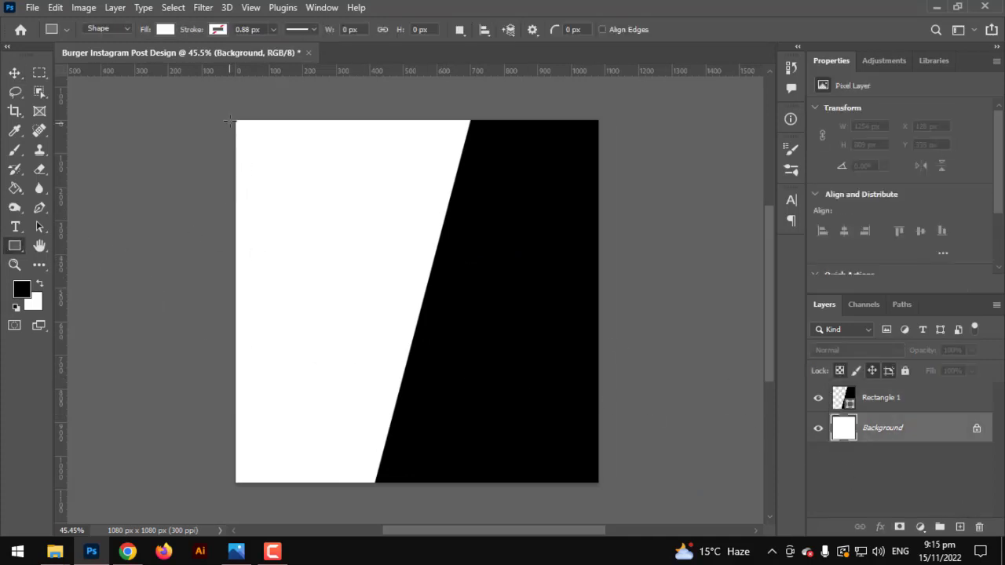
drag(230, 115, 602, 487)
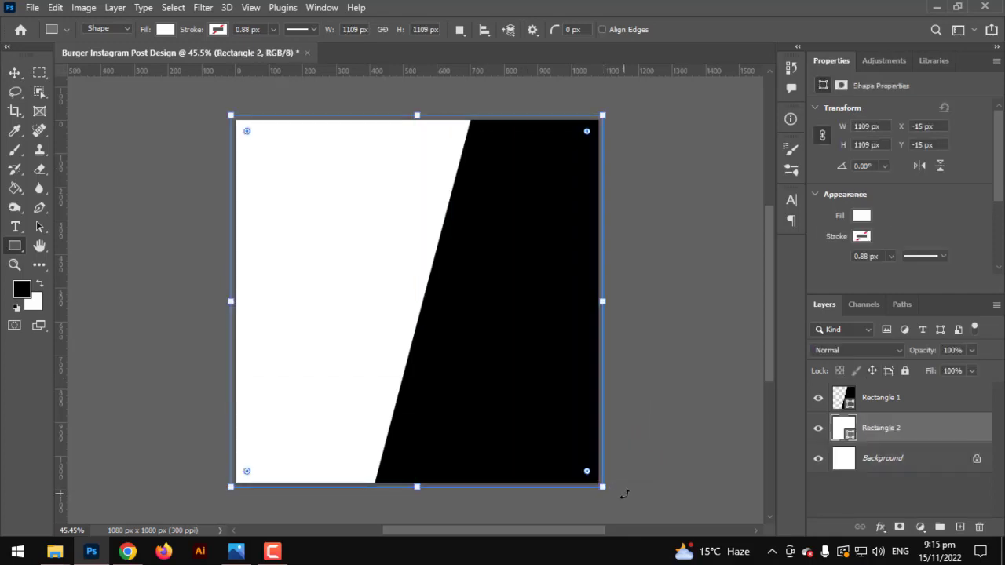
- Fill the canvas-sized rectangle with the yellow-to-red gradient preset from the Oranges group
click(162, 29)
click(130, 58)
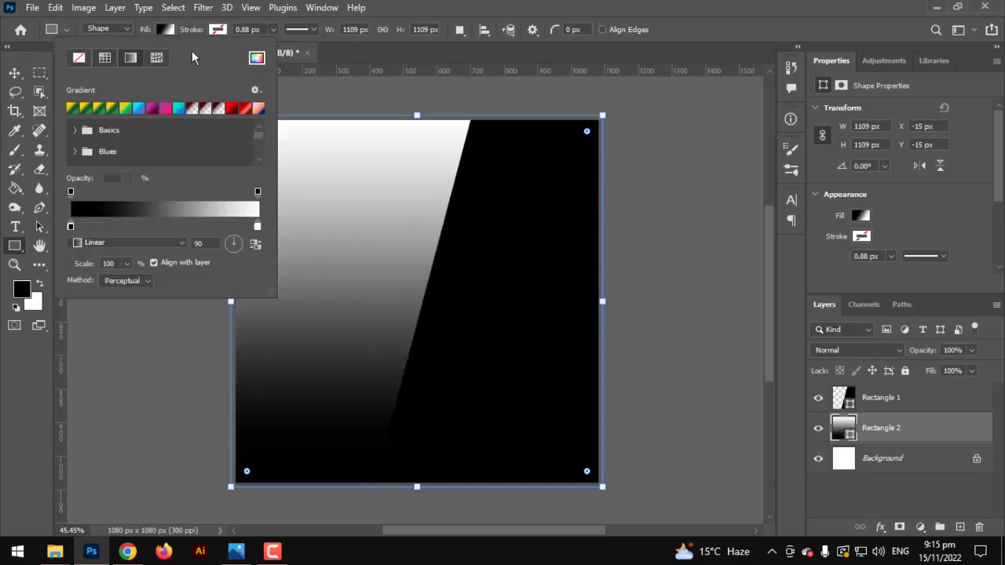
scroll(135, 149, down, 4)
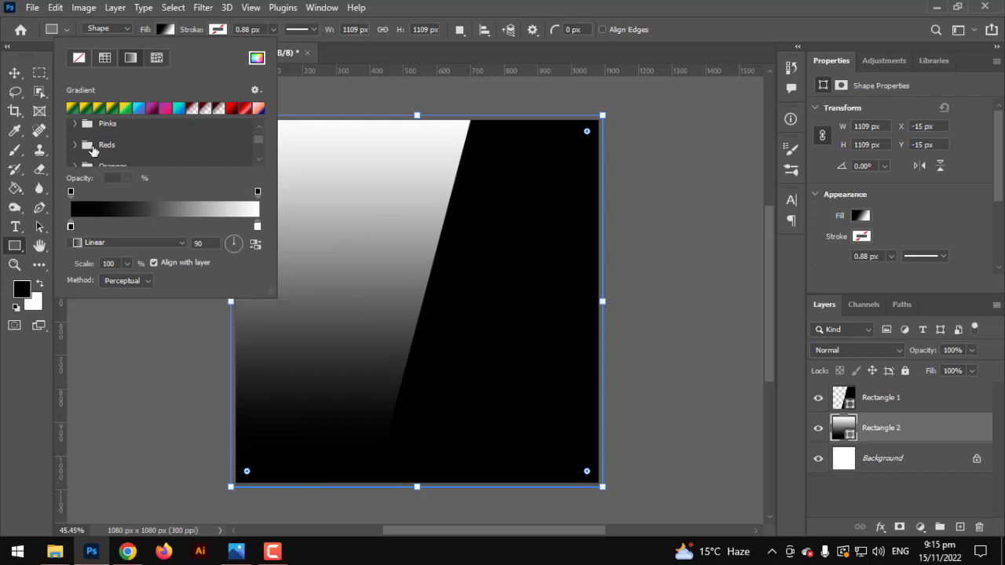
scroll(92, 154, down, 1)
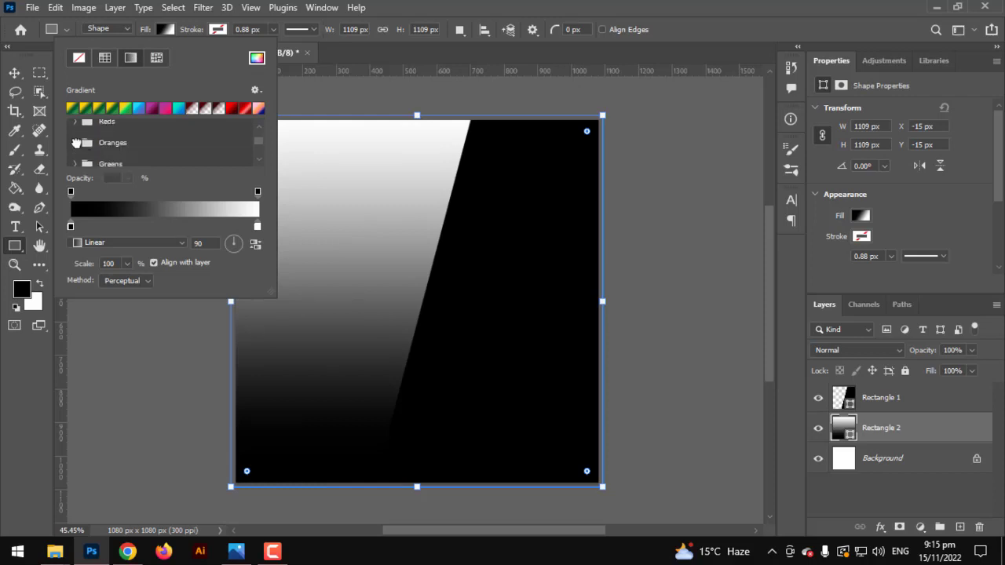
click(76, 143)
scroll(143, 157, down, 2)
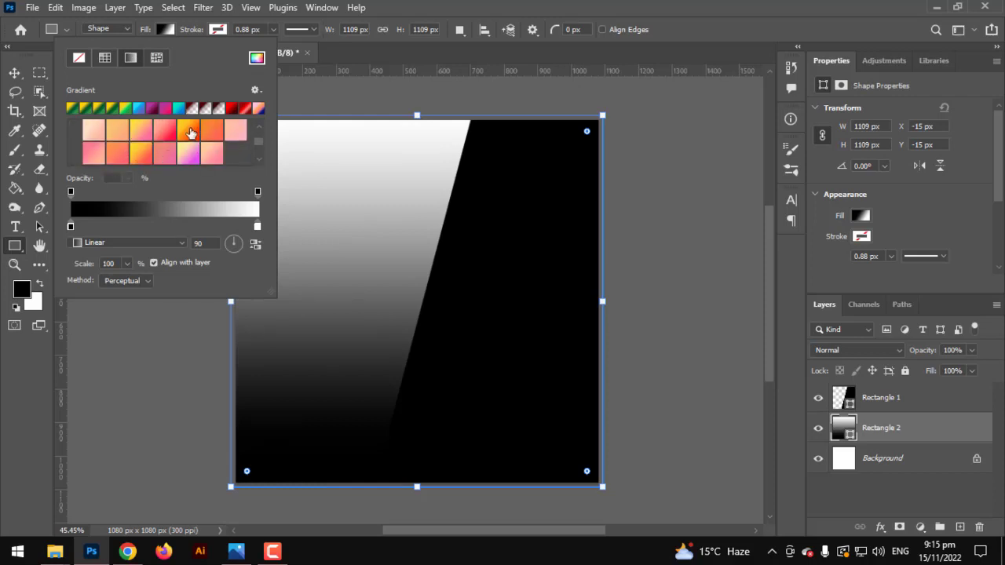
click(190, 132)
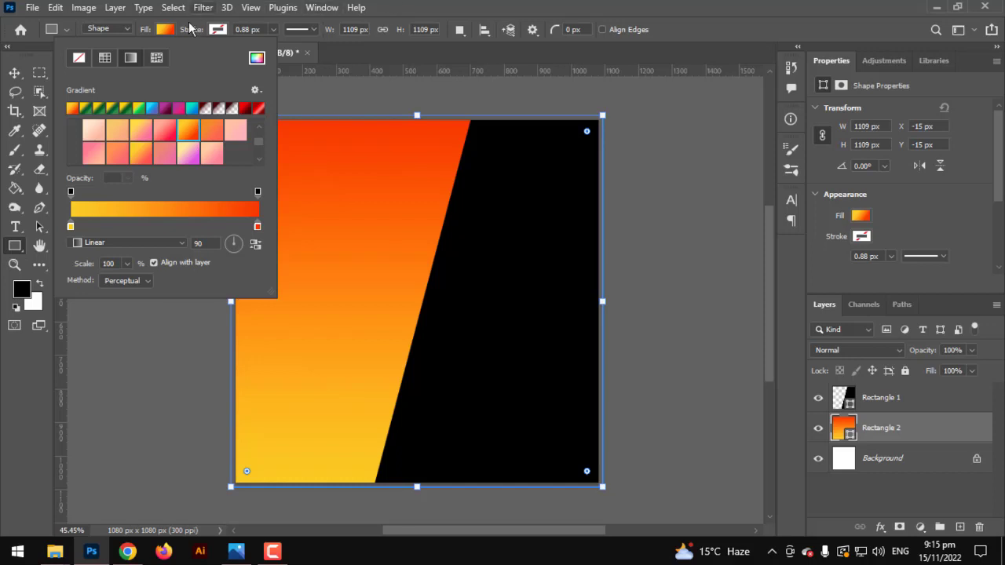
- Change the rectangle's gradient style to Radial and set its scale to 188%
click(154, 242)
click(145, 267)
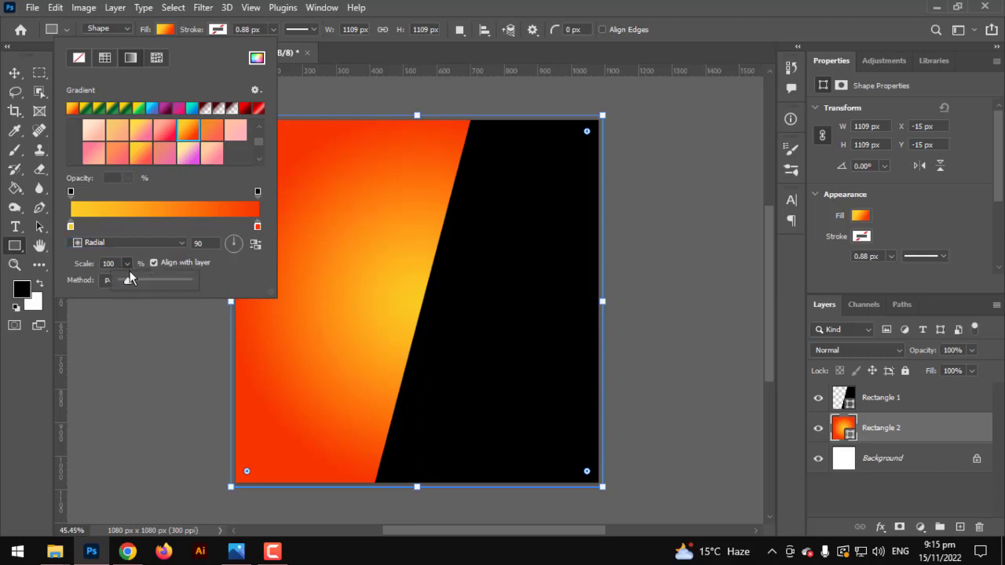
drag(130, 272, 134, 277)
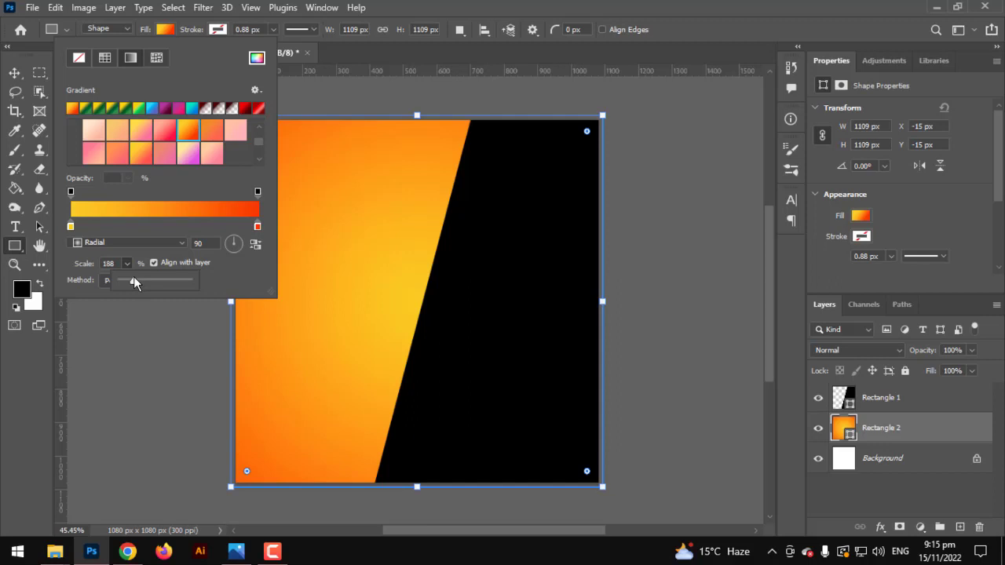
click(883, 413)
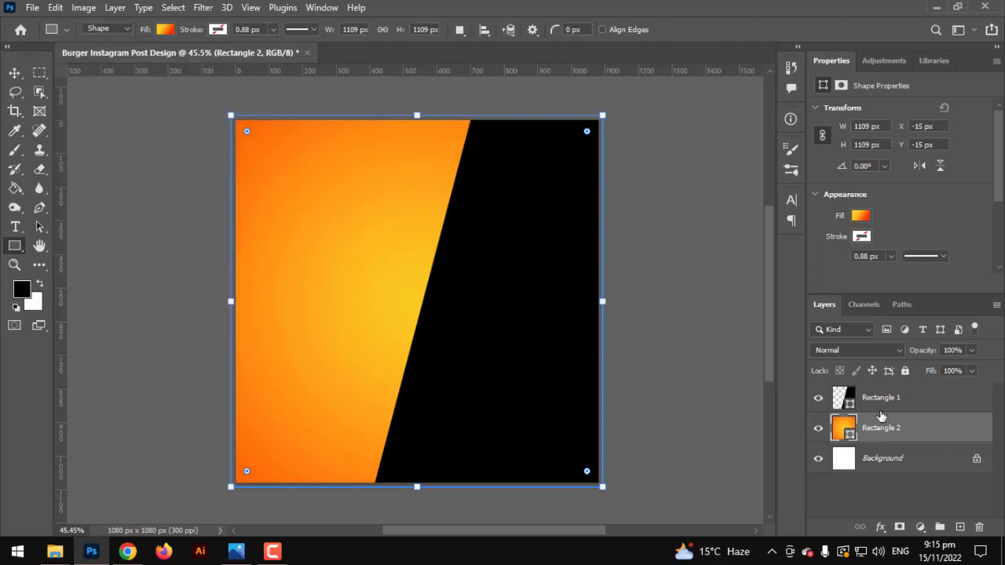
- Recolour the slanted Rectangle 1 shape to dark grey #1f1f1f and deselect it
double_click(852, 404)
mouse_move(535, 350)
mouse_down()
mouse_move(493, 373)
mouse_move(443, 446)
mouse_up()
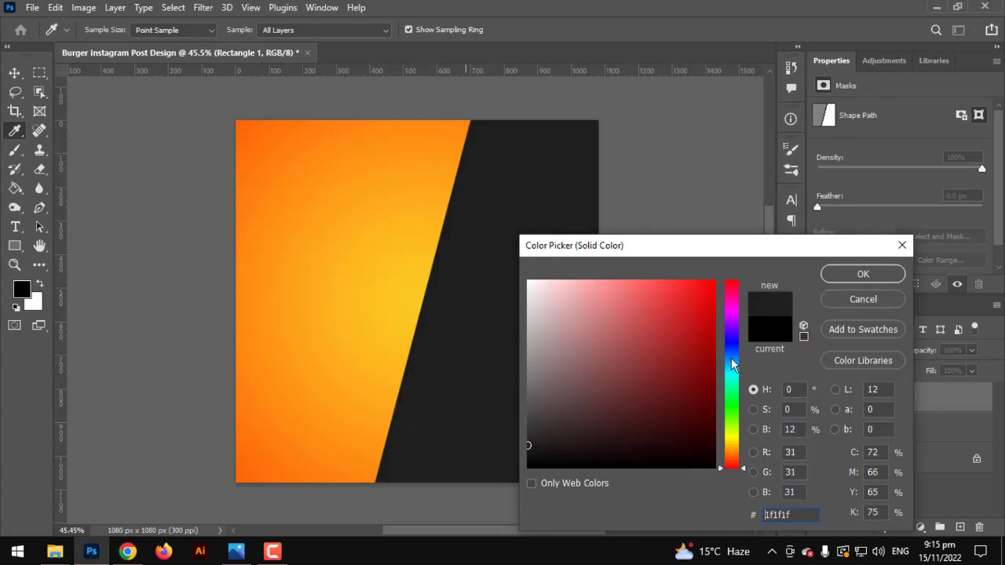
click(848, 277)
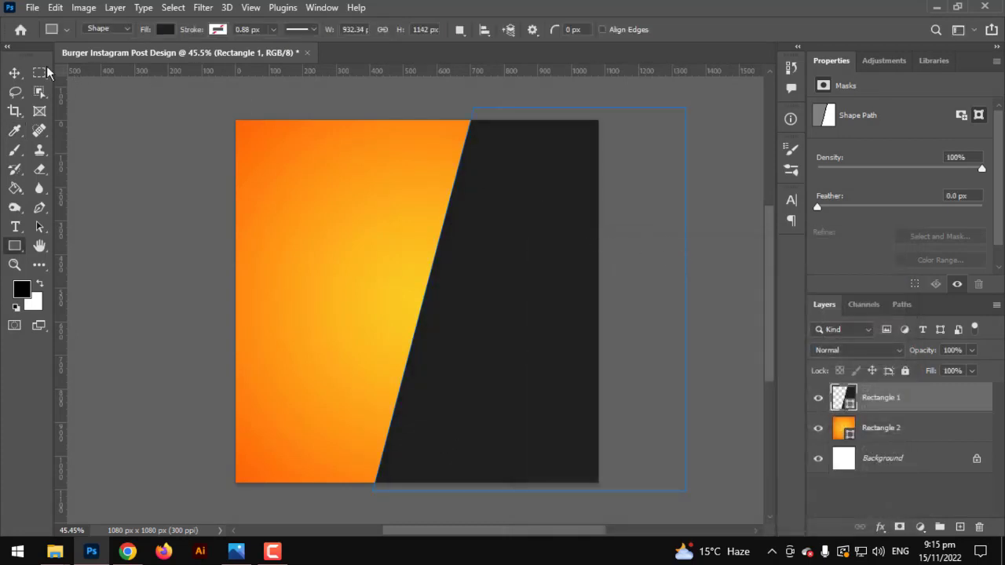
click(15, 73)
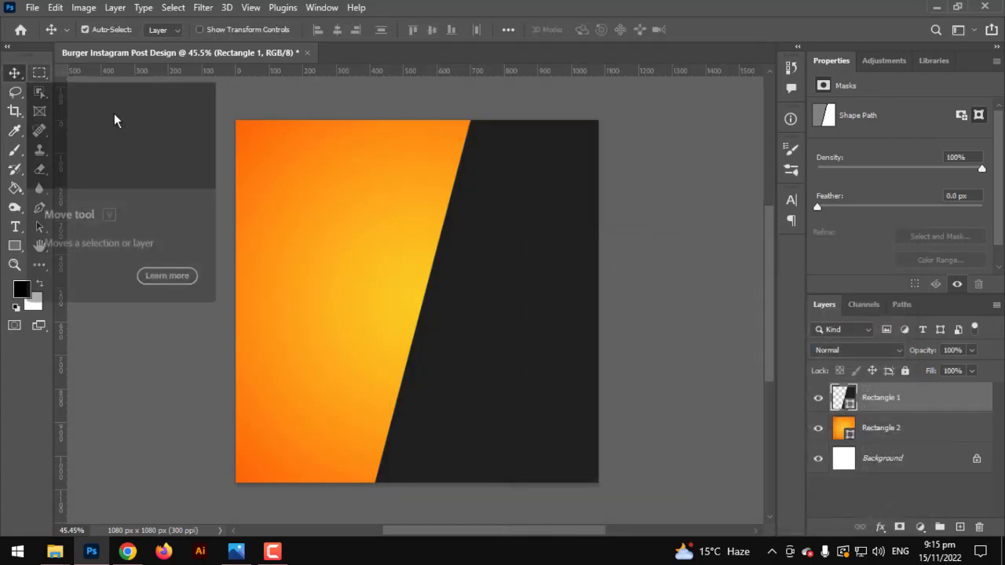
click(219, 148)
- Embed the image burger-cheeseburger-close-up-1199959 and shift it right to the canvas's right edge, over the dark shape
click(32, 7)
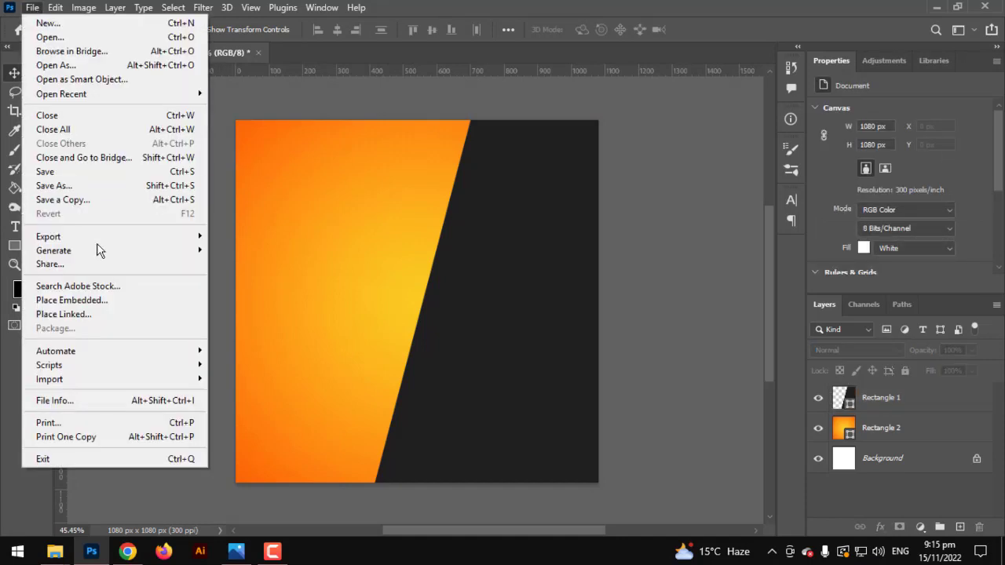
click(99, 293)
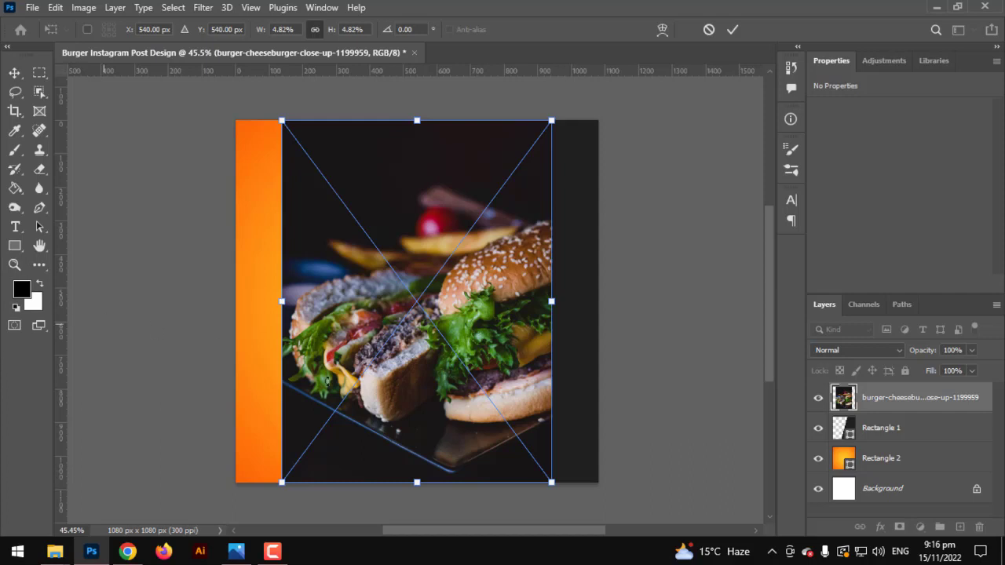
drag(450, 333, 542, 330)
key(Return)
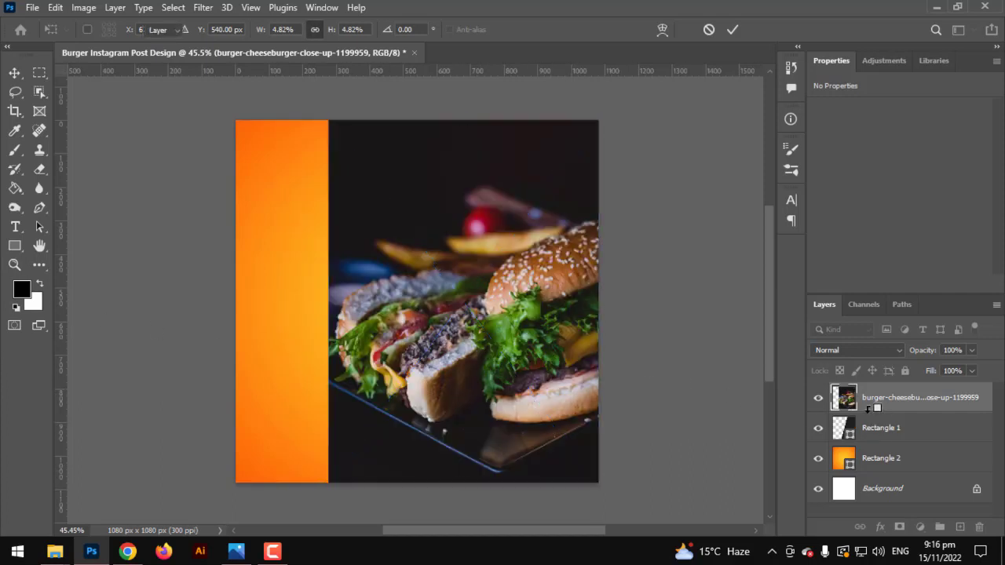
- Clip the burger photo to the slanted Rectangle 1 shape and lower its opacity to 8%
alt+click(849, 410)
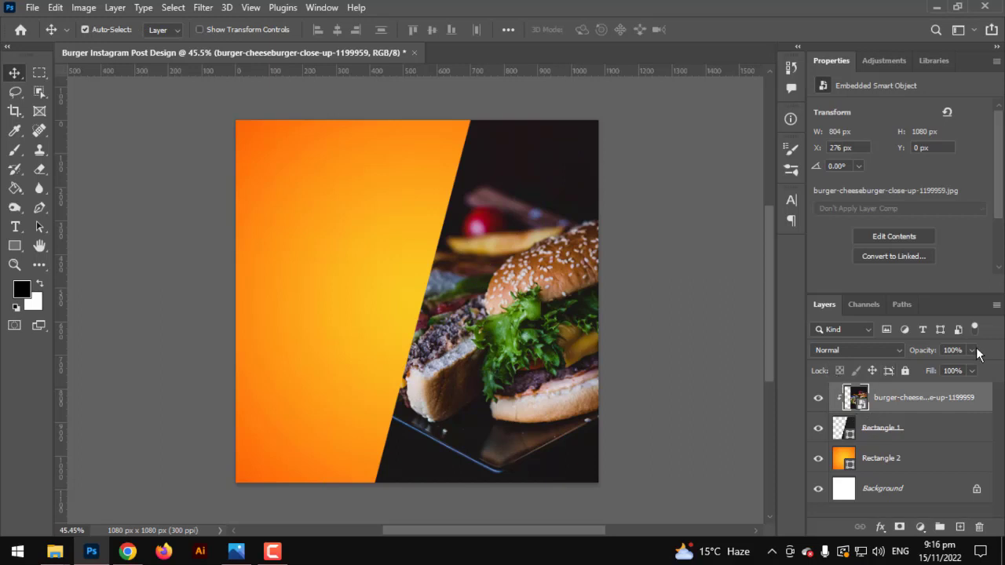
click(973, 351)
click(908, 368)
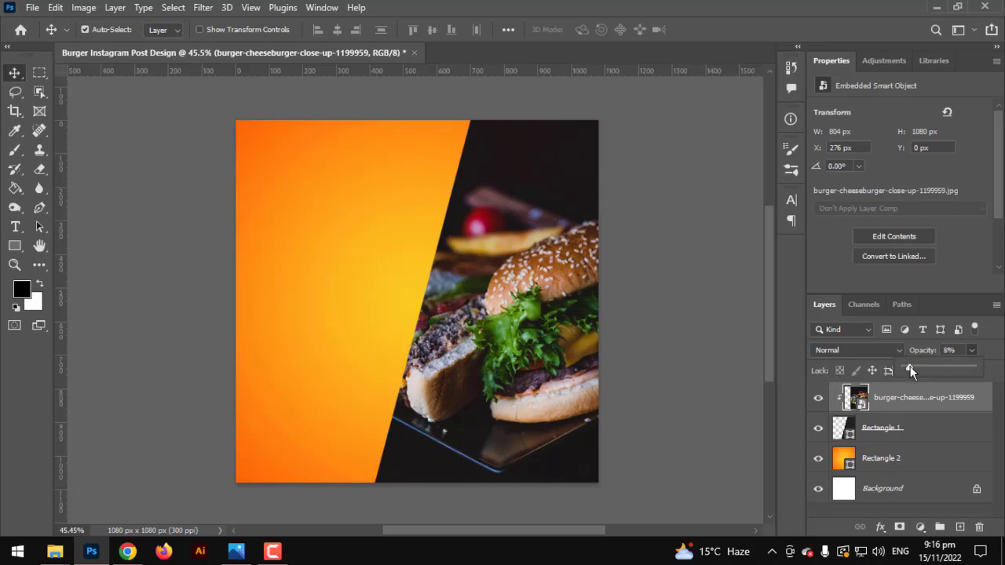
click(616, 286)
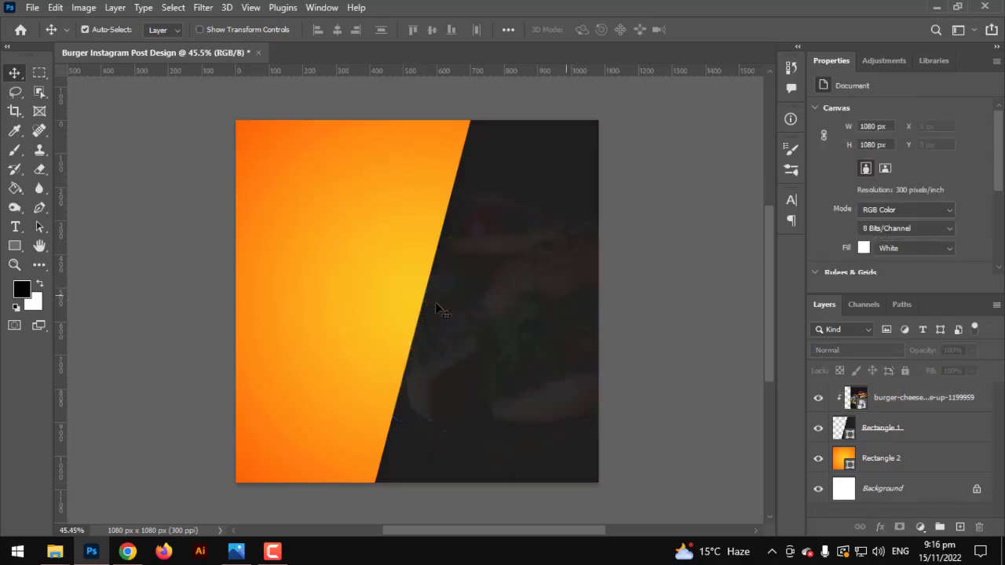
- Place the cut-out burger image 526dde596496a24a4b2d2baea55aed11.png, narrow it to about 31.2% width, and move it to about X 568, Y 565 px
scroll(397, 348, up, 3)
scroll(398, 348, down, 2)
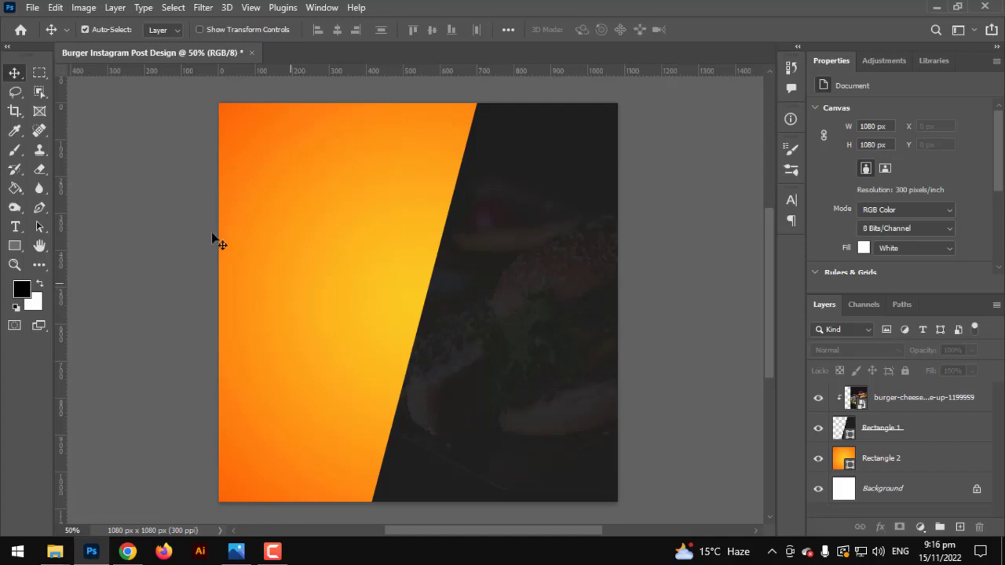
drag(130, 210, 127, 202)
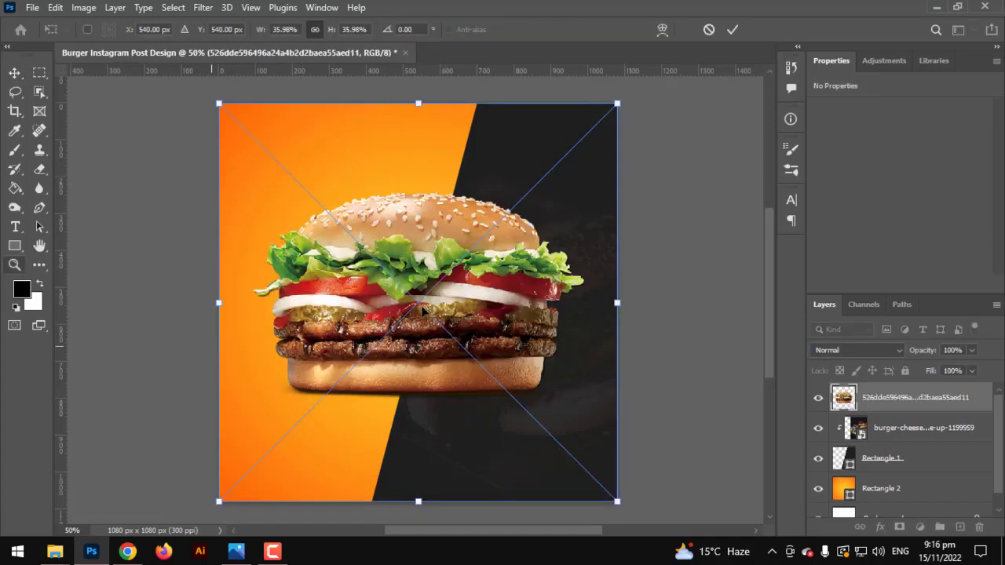
drag(618, 303, 564, 304)
drag(452, 303, 488, 310)
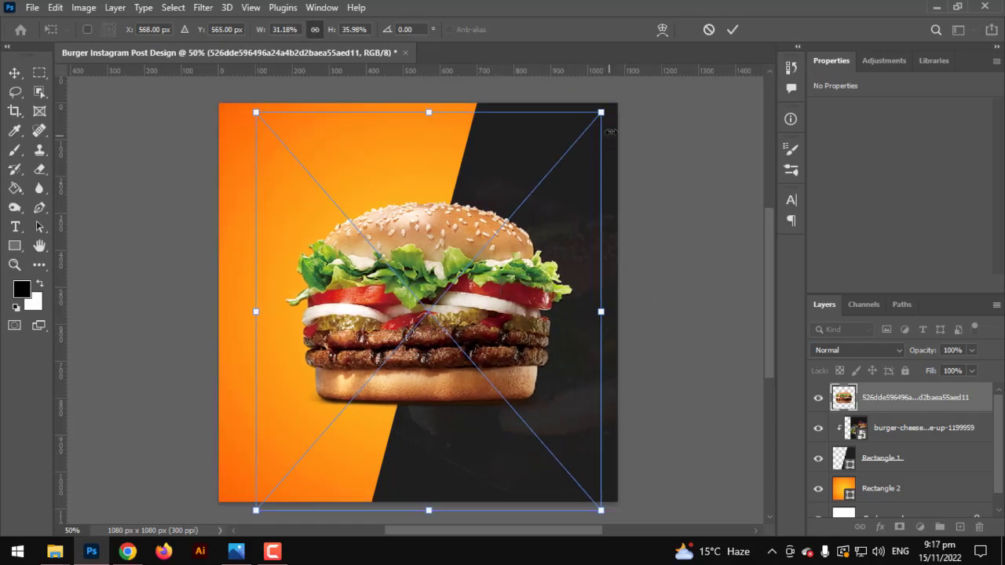
- Scale the placed burger cut-out about its centre to about 28.5% width and 32.9% height, and commit it
drag(608, 114, 538, 185)
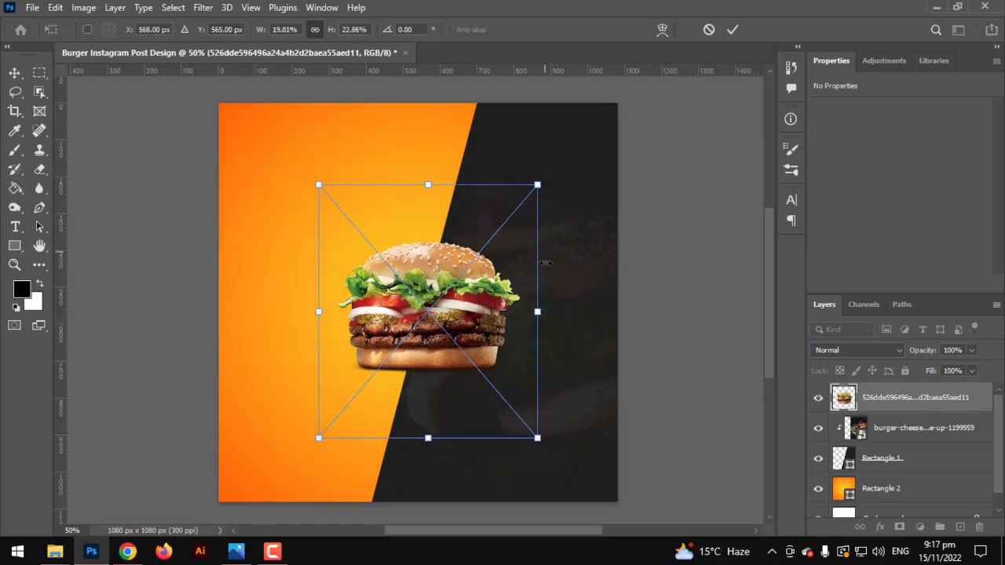
drag(555, 320, 595, 329)
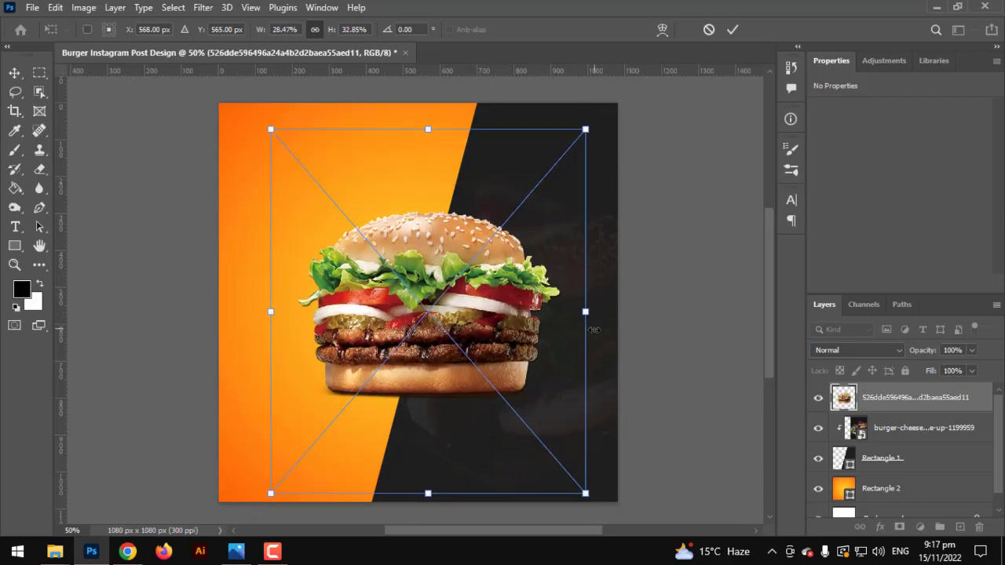
key(Return)
- Rasterize the burger layer and cut away the shadow beneath the bottom bun using the Polygonal Lasso
scroll(460, 374, up, 4)
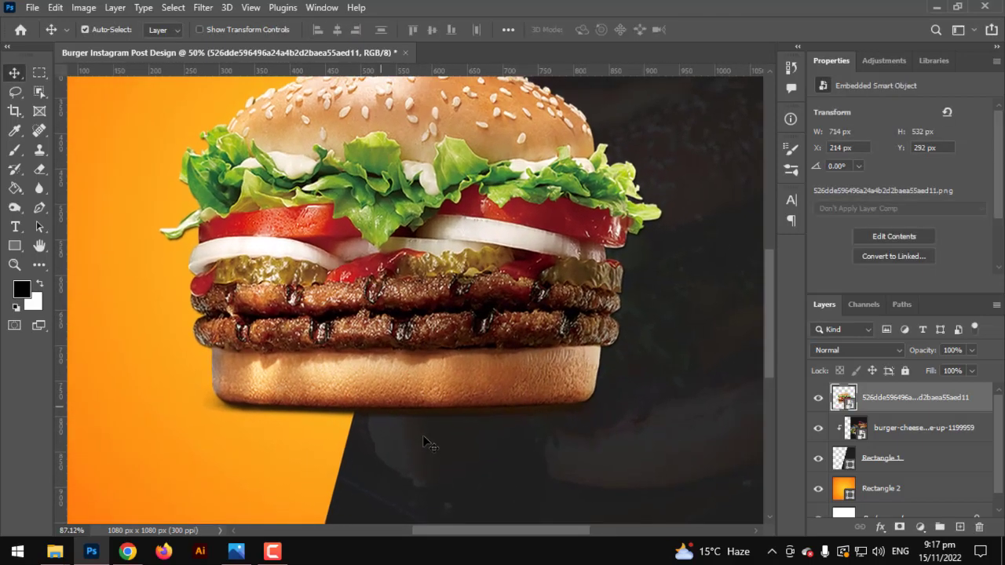
scroll(423, 435, up, 1)
drag(441, 385, 417, 387)
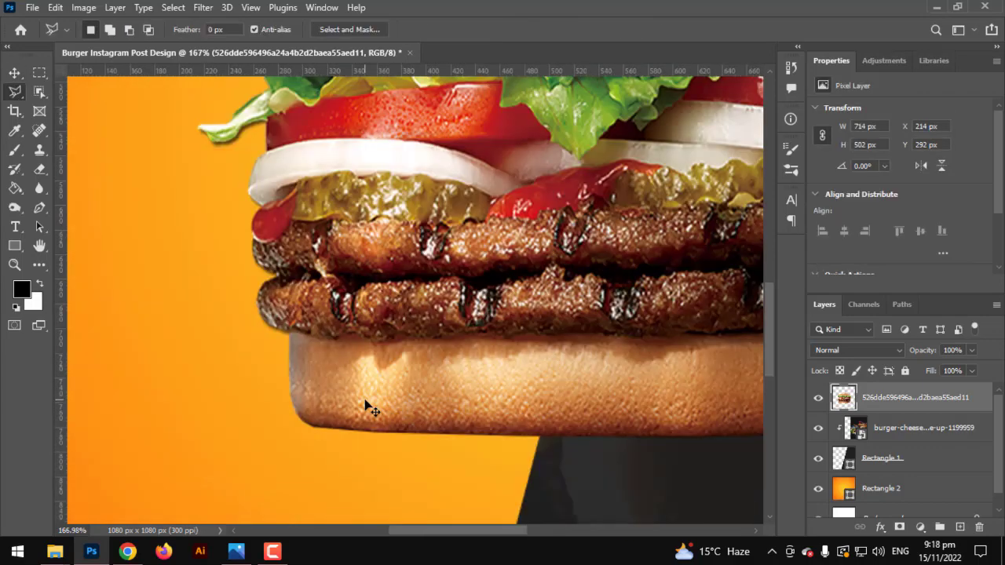
key(ctrl+minus)
key(ctrl+minus)
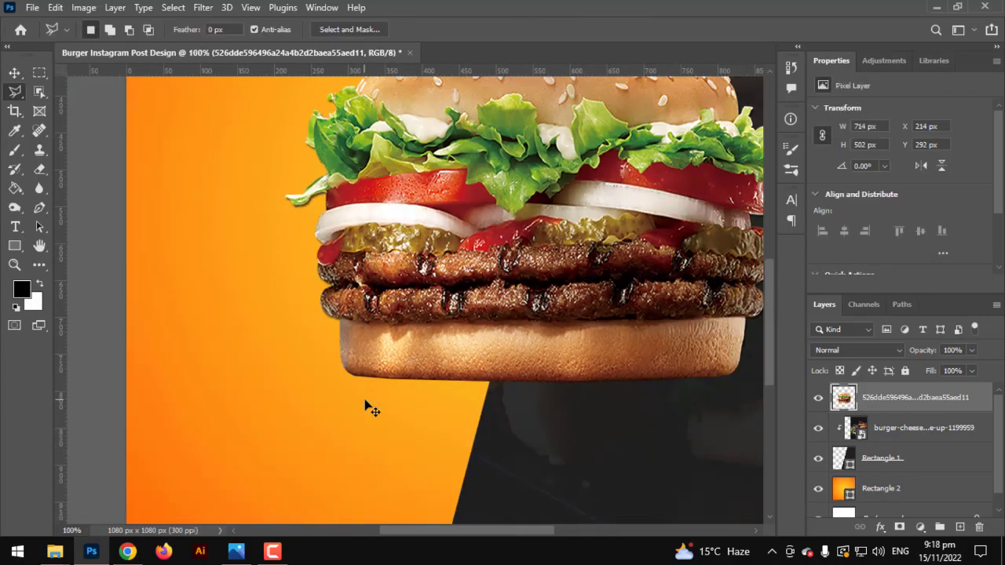
key(ctrl+minus)
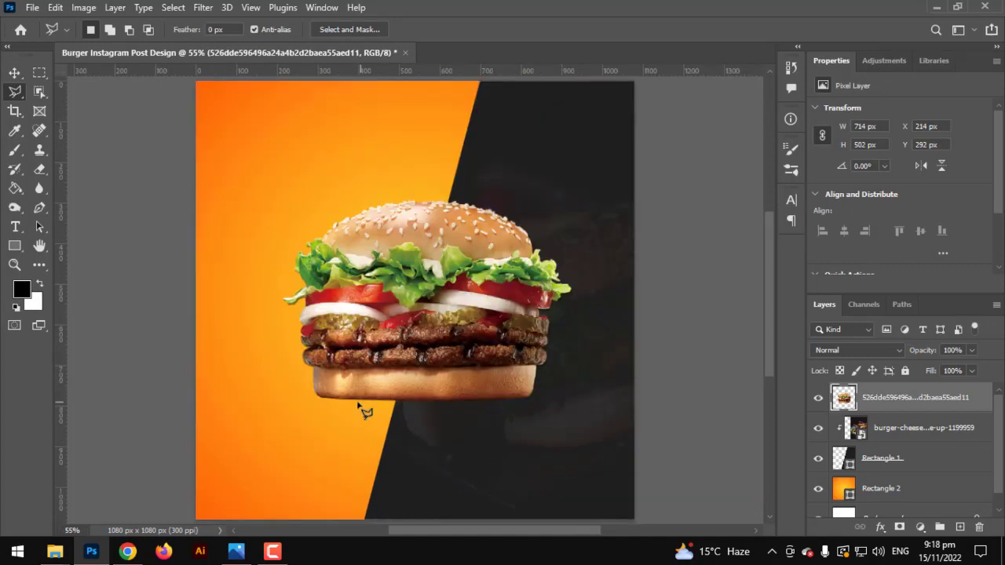
- Paint a soft black spot over the middle of the burger on a new top layer with a 700 px brush
scroll(364, 410, up, 3)
click(15, 150)
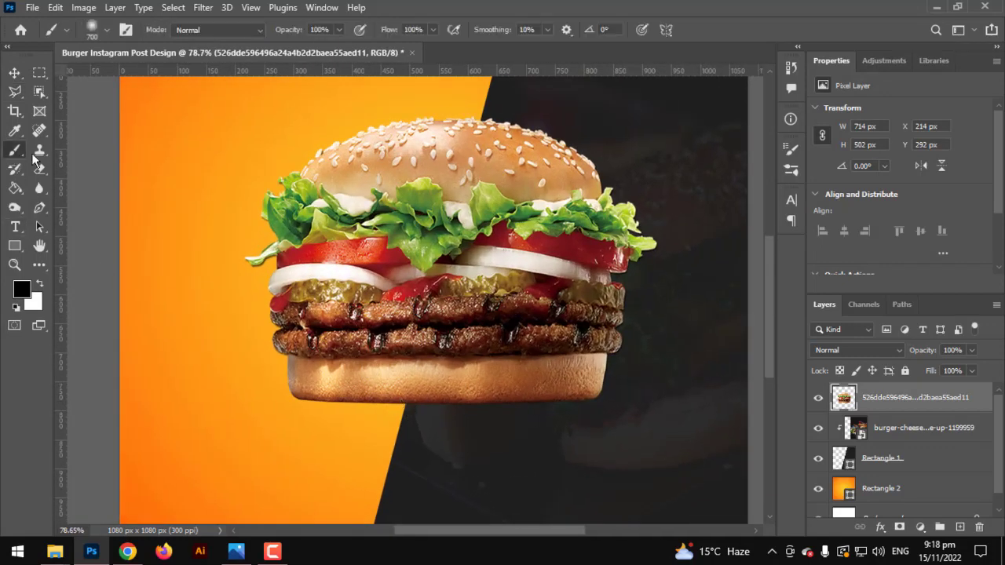
scroll(298, 369, down, 3)
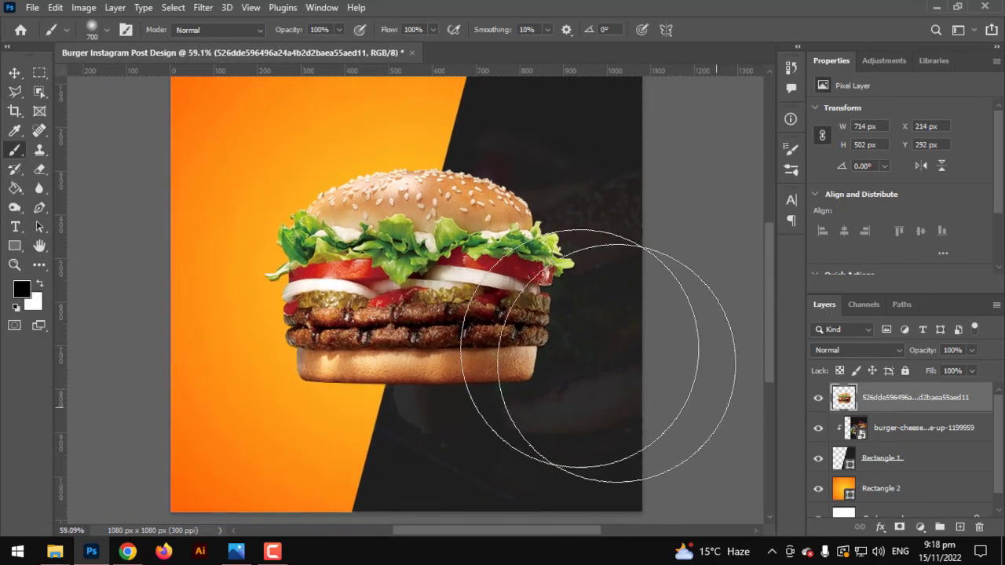
click(959, 528)
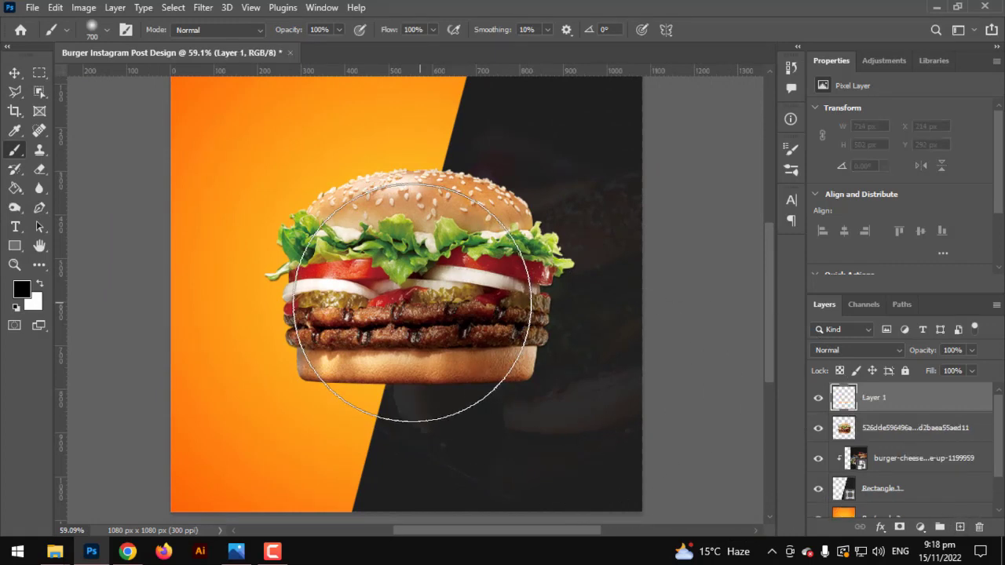
click(414, 303)
key(ctrl+z)
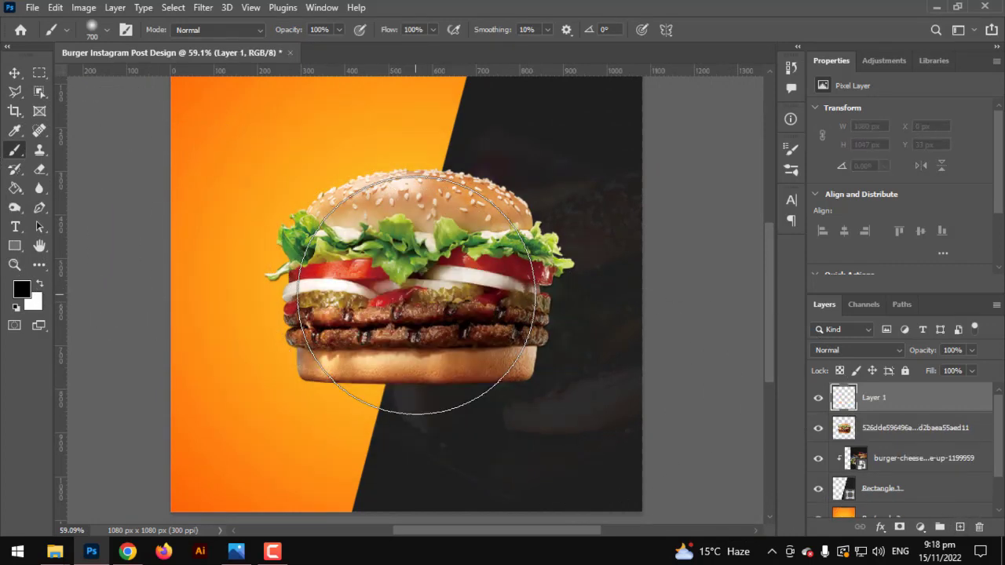
double_click(422, 290)
- Flatten the black spot to about 21.4% height, taper it in perspective with a narrower upper edge, and place it at about Y 908 px
click(14, 73)
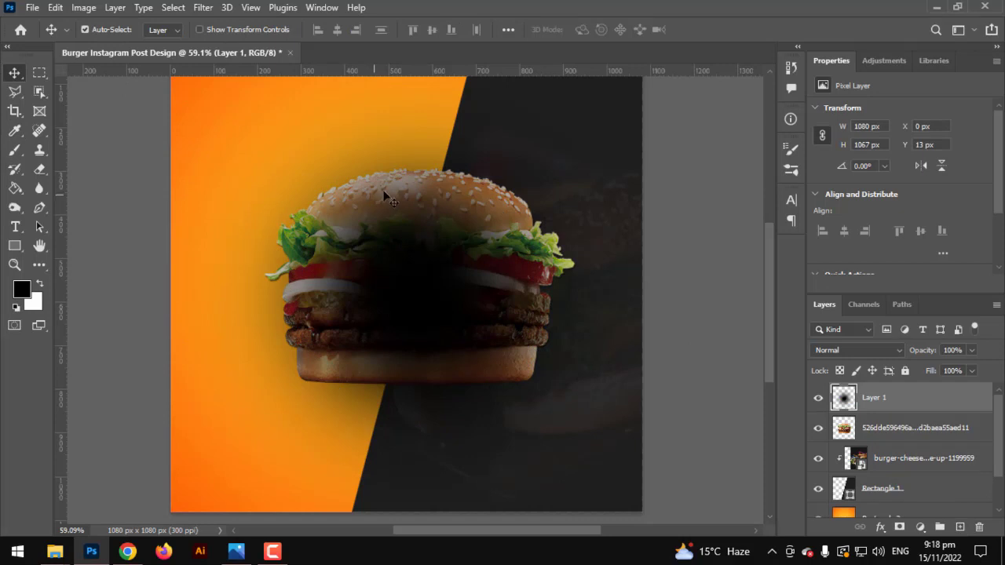
key(ctrl+t)
scroll(391, 176, down, 2)
drag(404, 77, 403, 357)
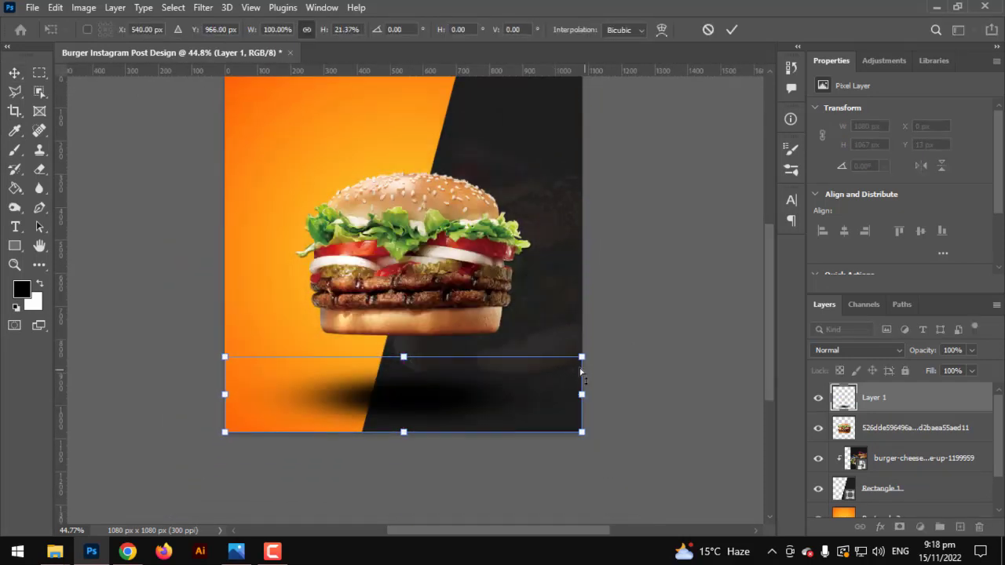
drag(581, 359, 579, 395)
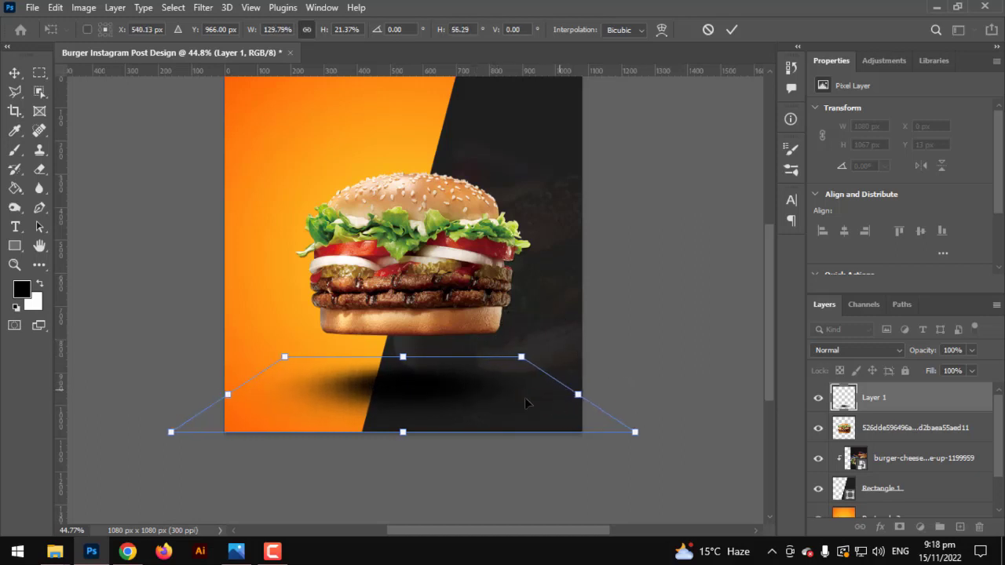
drag(490, 411, 486, 393)
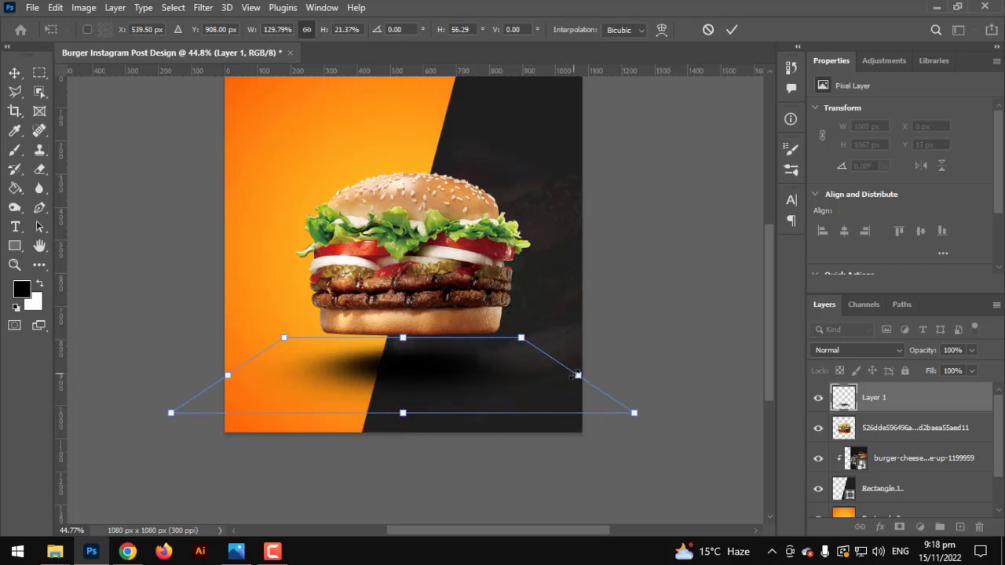
key(Return)
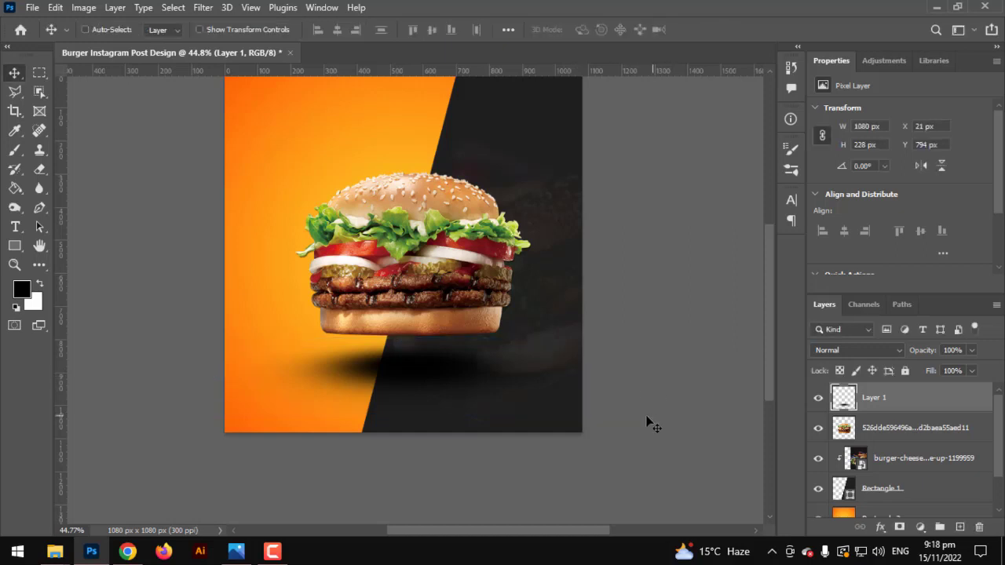
- Shrink the shadow to about 72.6% width and 54.8% height, and move it beneath the bun at about X 571, Y 856 px
key(ctrl+t)
drag(591, 339, 539, 348)
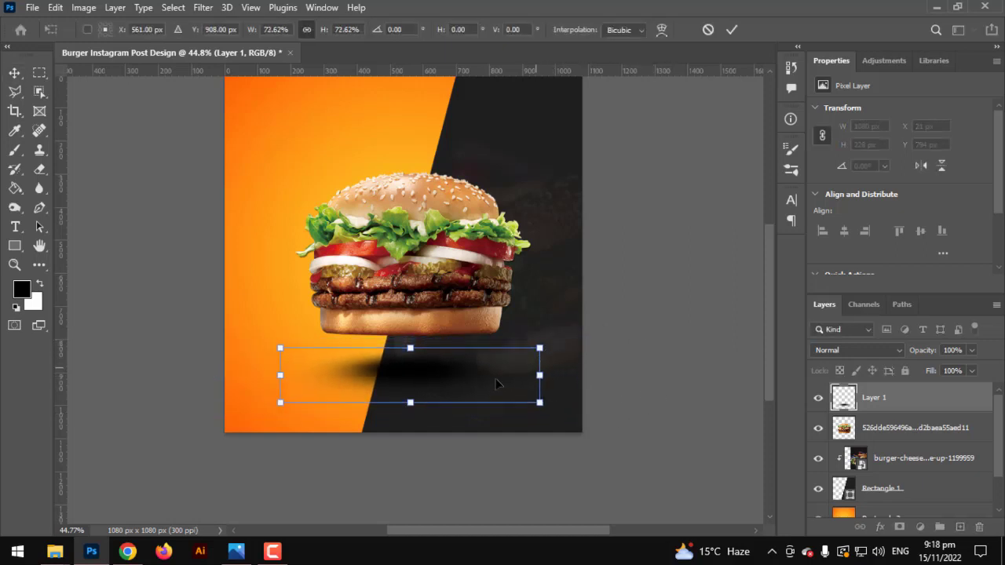
drag(496, 379, 490, 363)
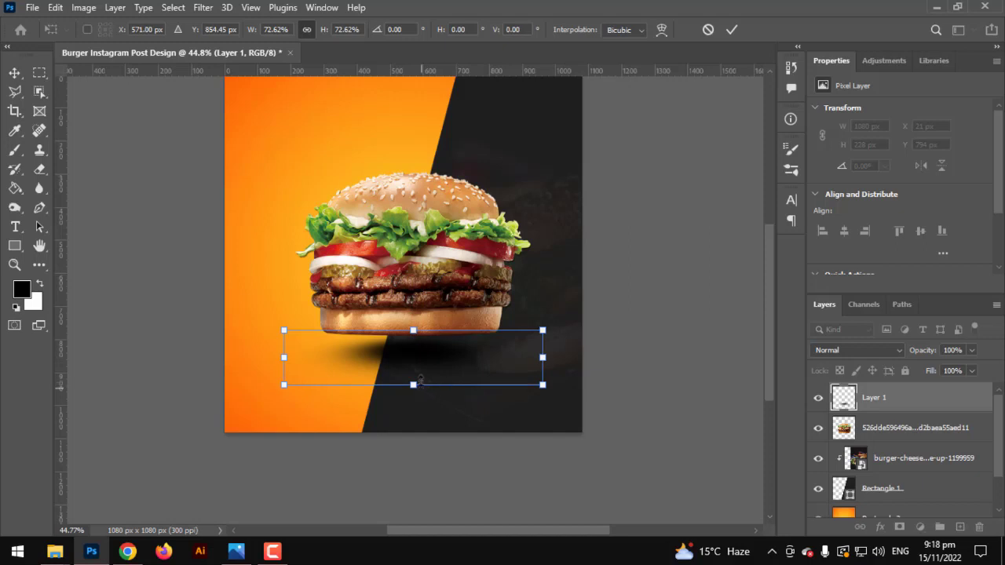
drag(421, 383, 438, 370)
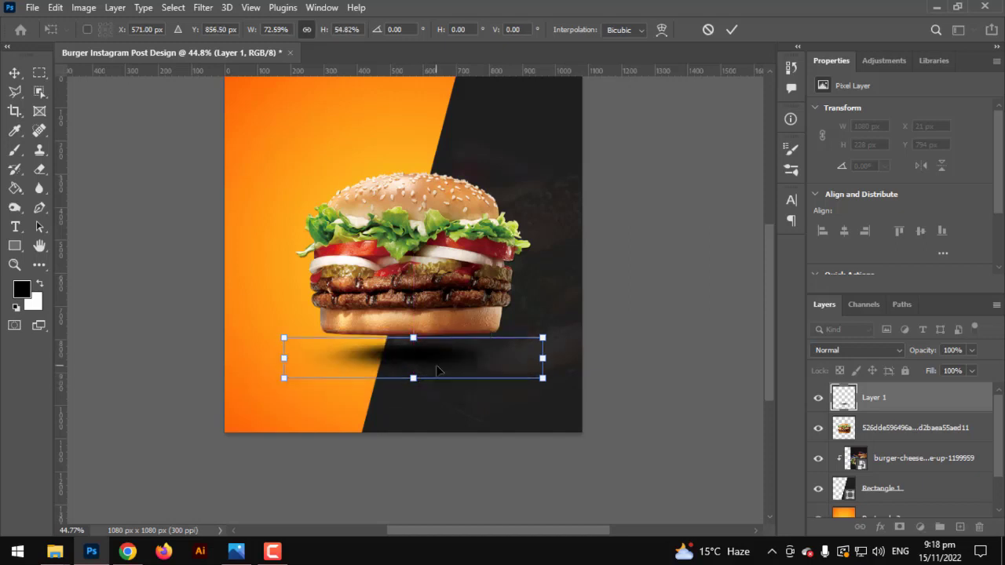
key(Return)
- Place the shadow layer below the burger layer and widen its lower edge in perspective to about 130.6% width, at about X 568, Y 856 px
drag(876, 419, 867, 446)
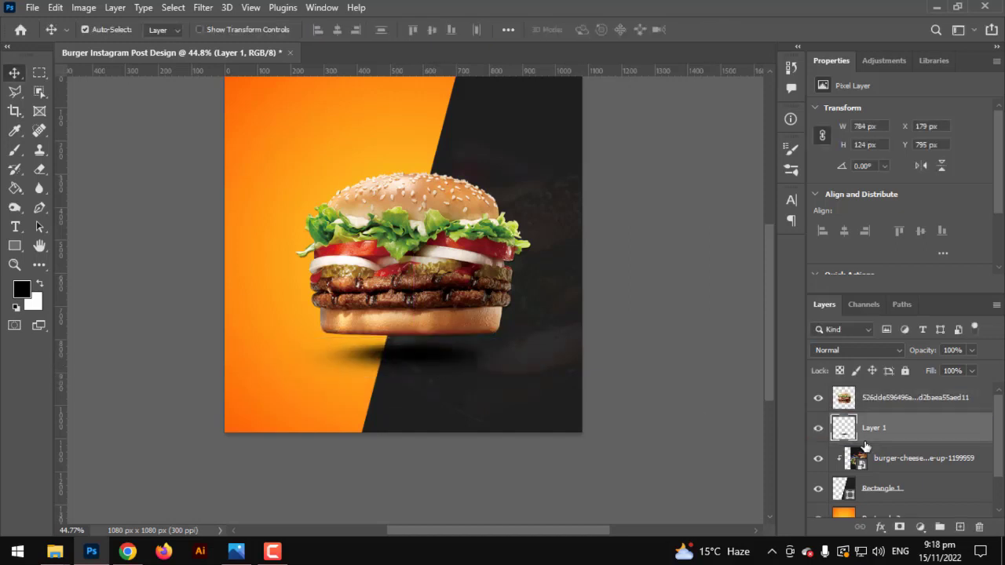
scroll(415, 396, up, 2)
key(ctrl+t)
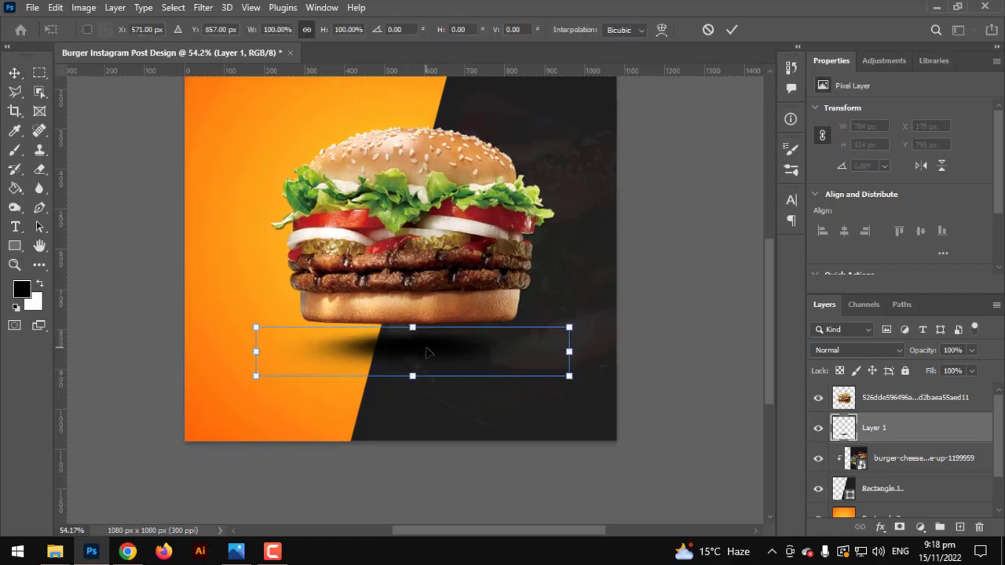
drag(571, 377, 617, 375)
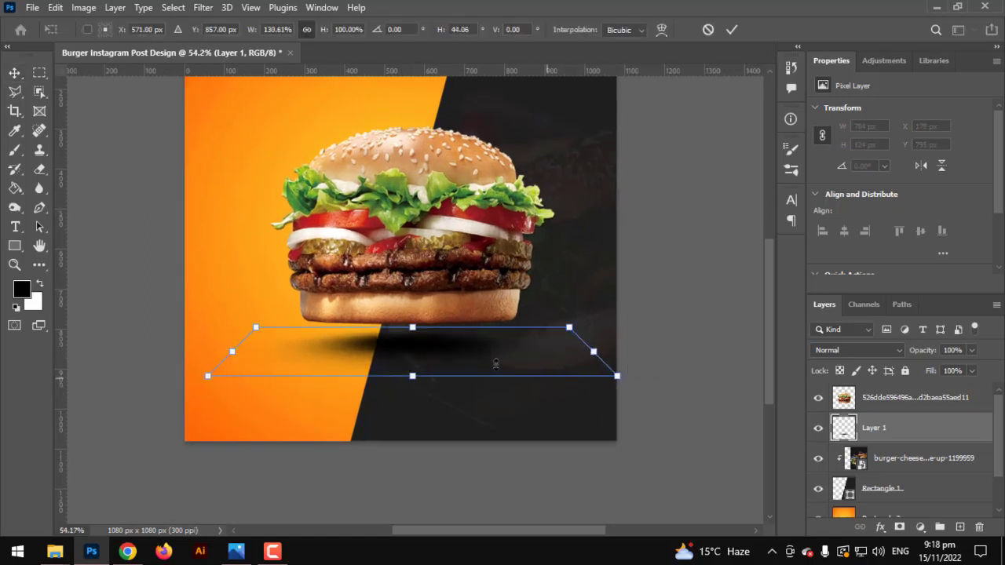
drag(472, 354, 469, 358)
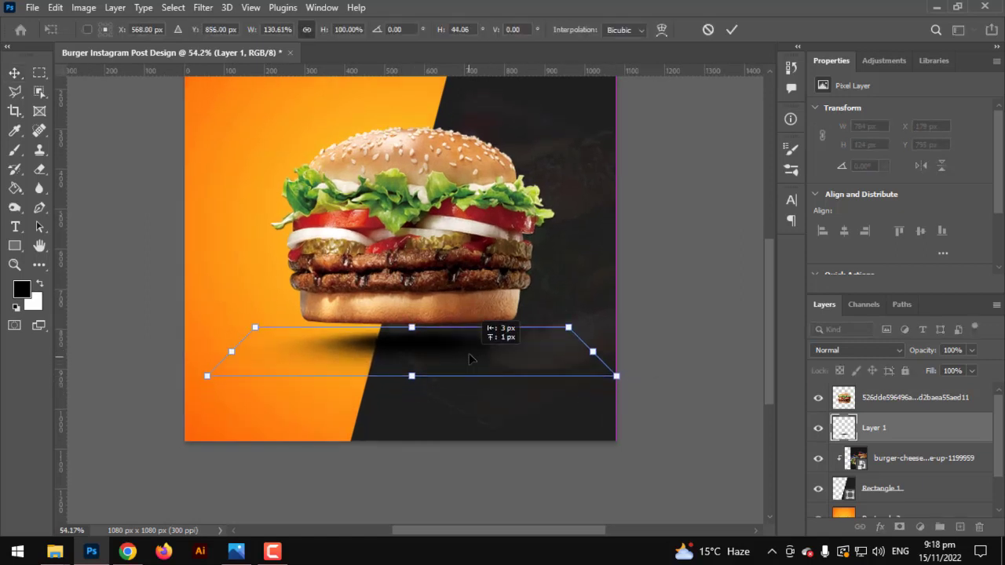
key(Return)
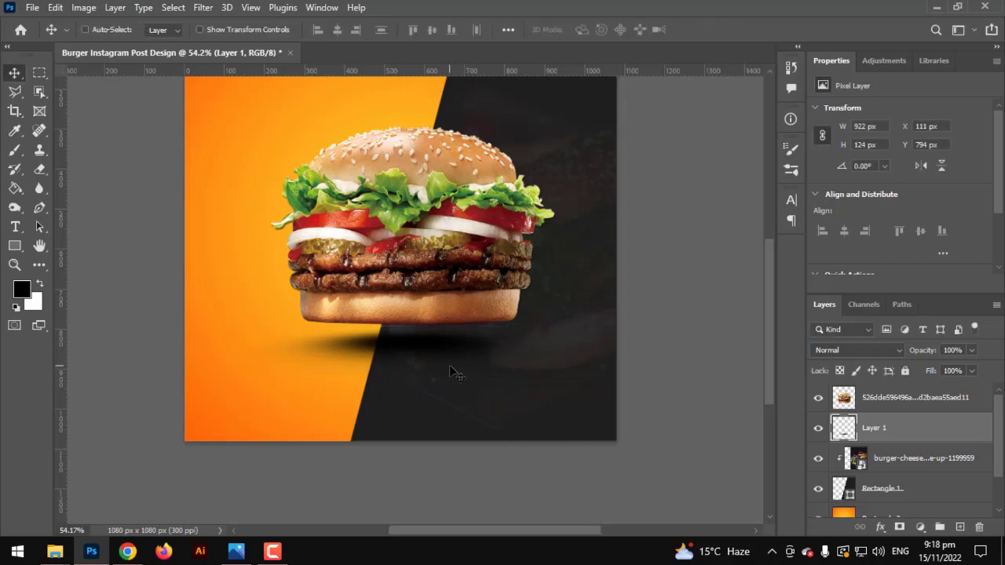
key(ctrl+0)
scroll(502, 303, down, 2)
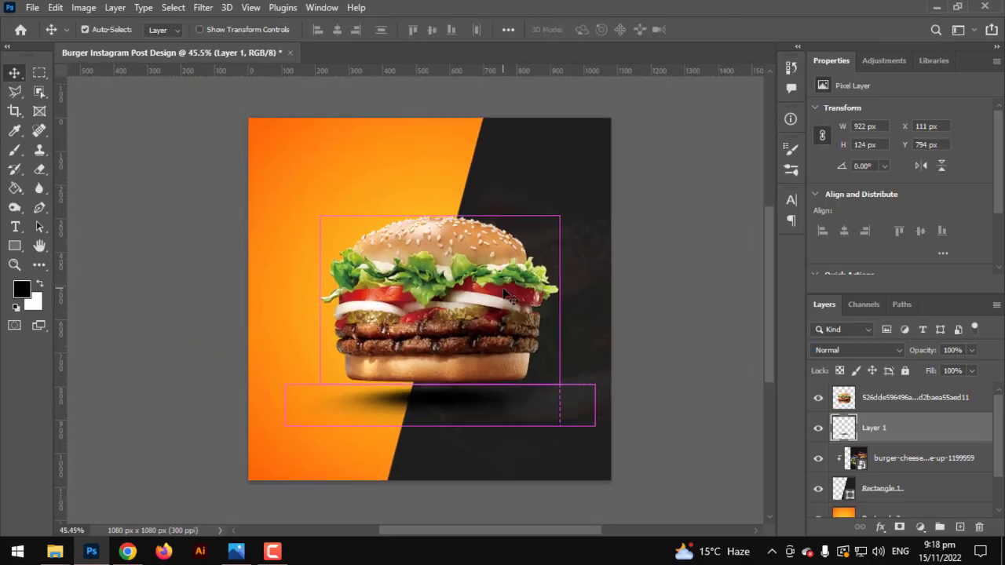
- Shade the bottom bun's lower edge in black on a new top layer, using a 250 px soft brush within a selection of the burger's outline
scroll(444, 354, up, 8)
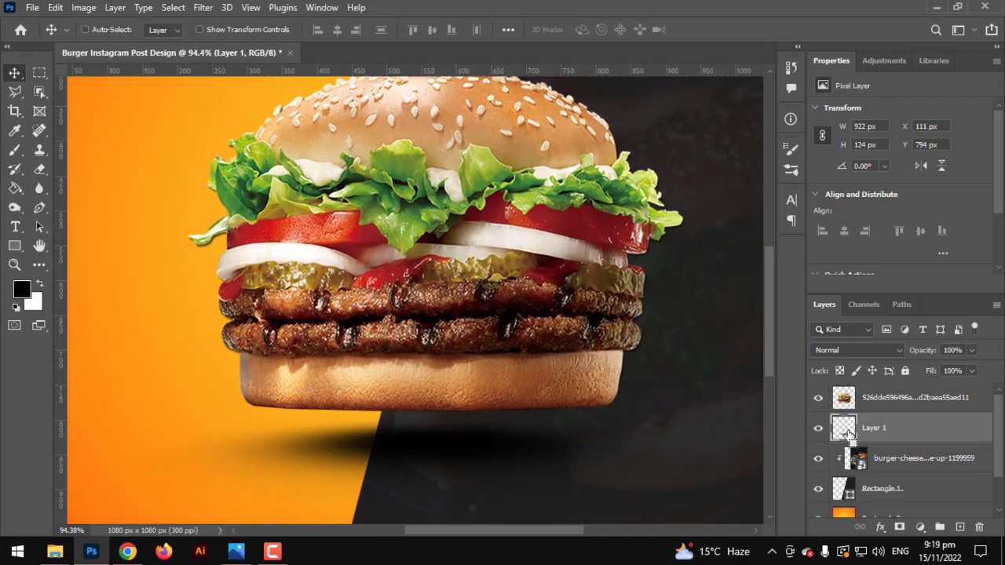
ctrl+click(844, 400)
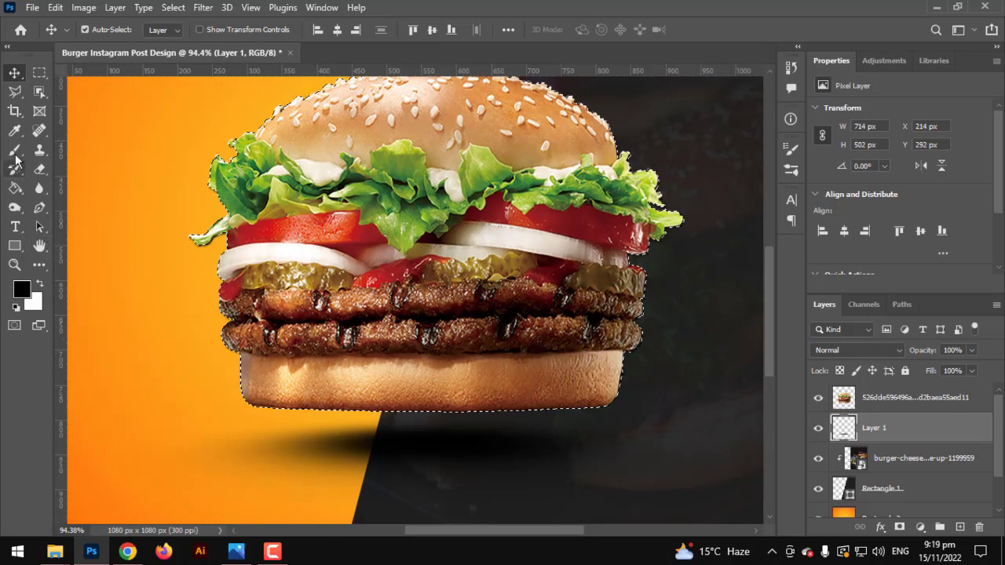
click(14, 150)
click(47, 153)
scroll(314, 440, down, 2)
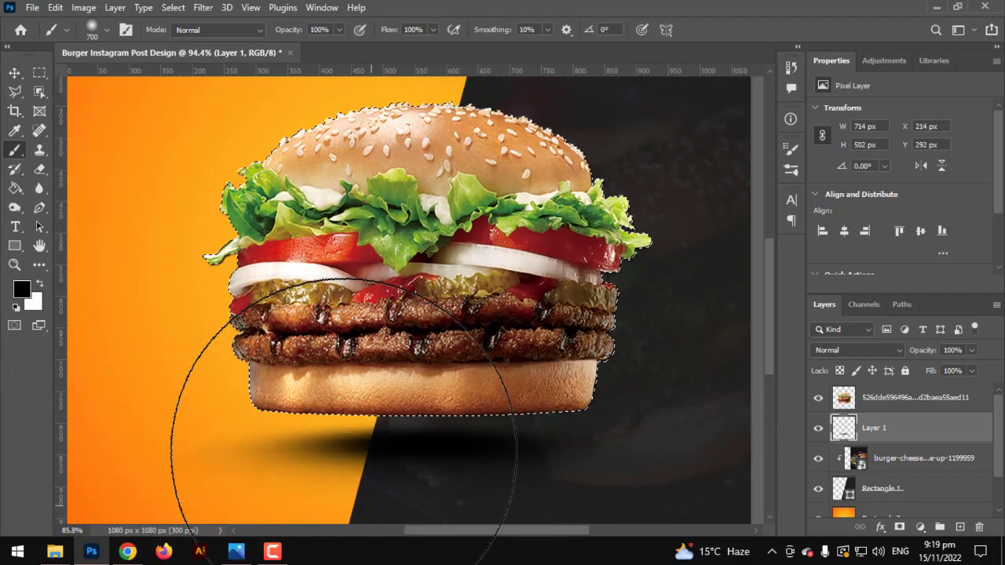
key(bracketleft)
key(bracketleft)
key(bracketleft)
key(bracketleft)
key(bracketleft)
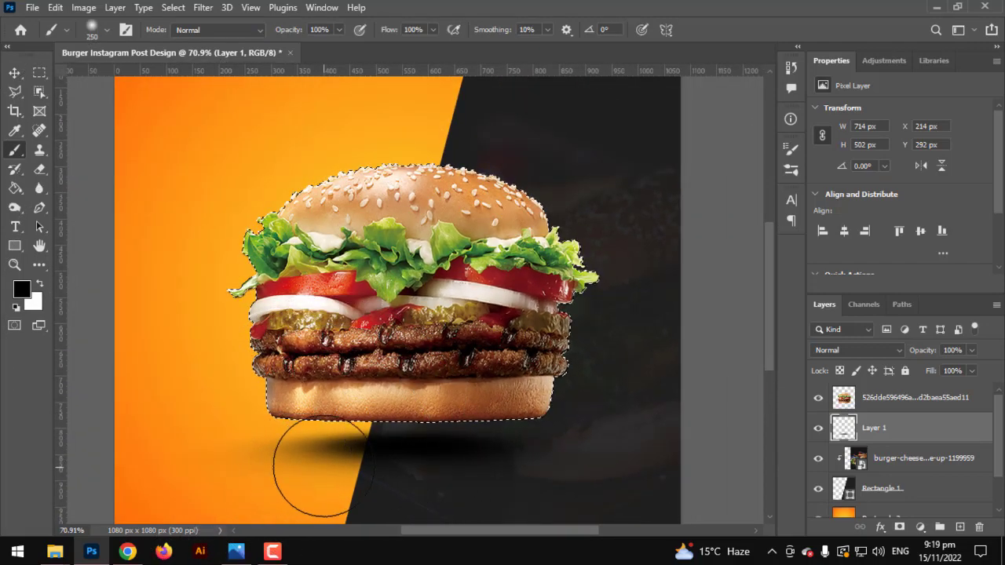
click(867, 405)
click(959, 526)
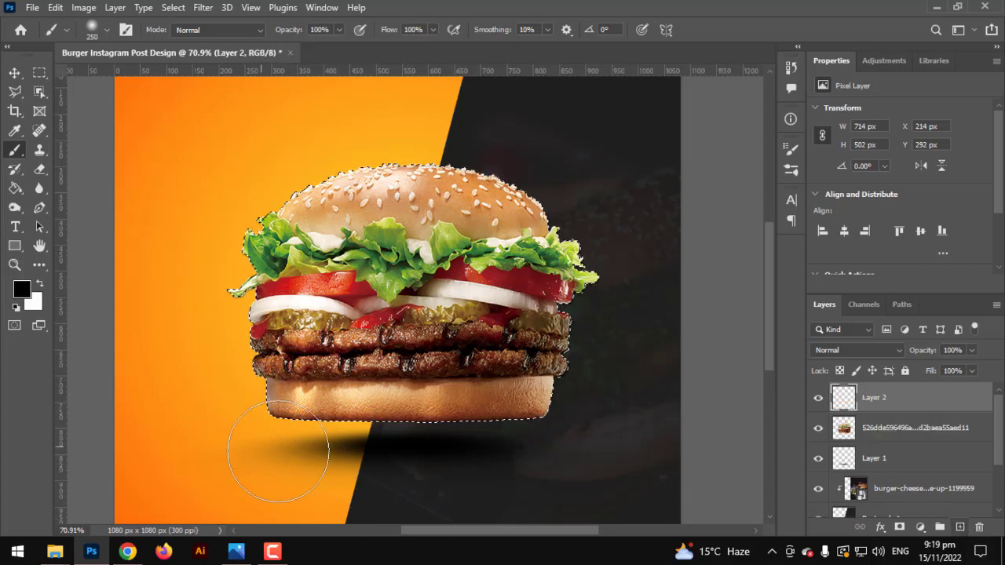
mouse_move(290, 456)
mouse_down()
mouse_move(318, 431)
mouse_move(503, 432)
mouse_move(567, 456)
mouse_up()
key(ctrl+d)
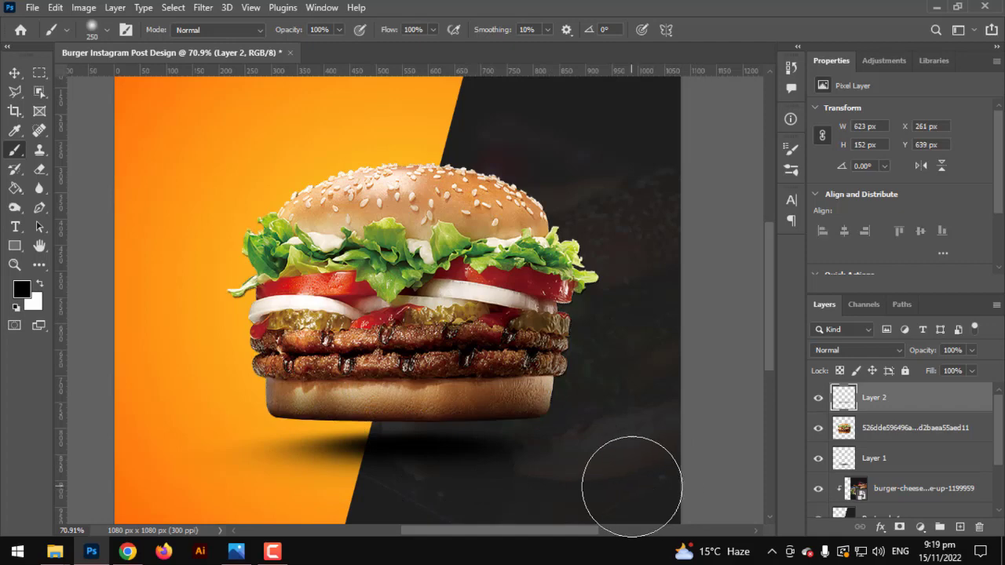
- Lower the bun shading layer's opacity to 36%
scroll(628, 482, down, 3)
click(972, 350)
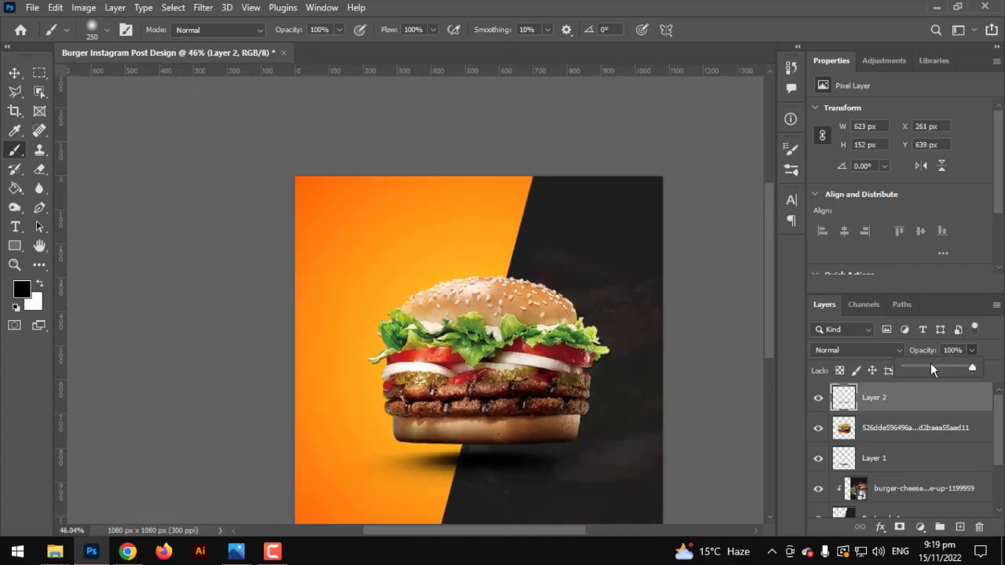
drag(931, 366, 929, 365)
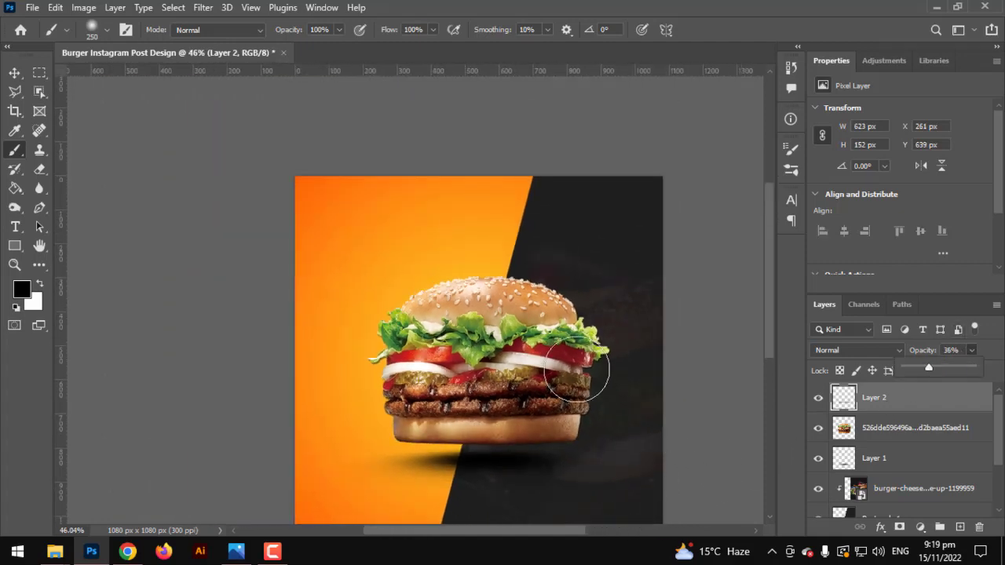
scroll(594, 376, down, 2)
scroll(479, 369, up, 2)
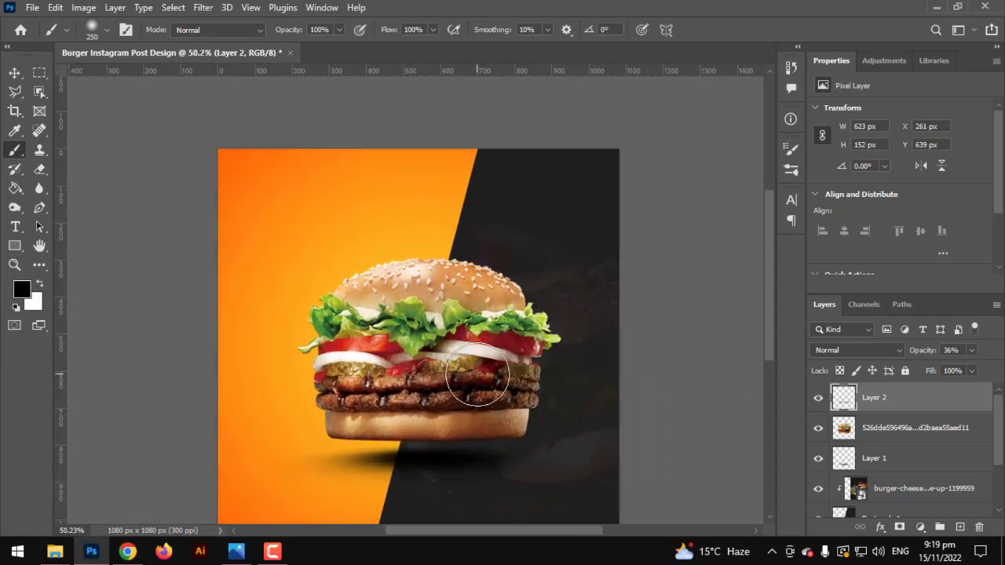
scroll(478, 369, up, 1)
scroll(392, 409, down, 2)
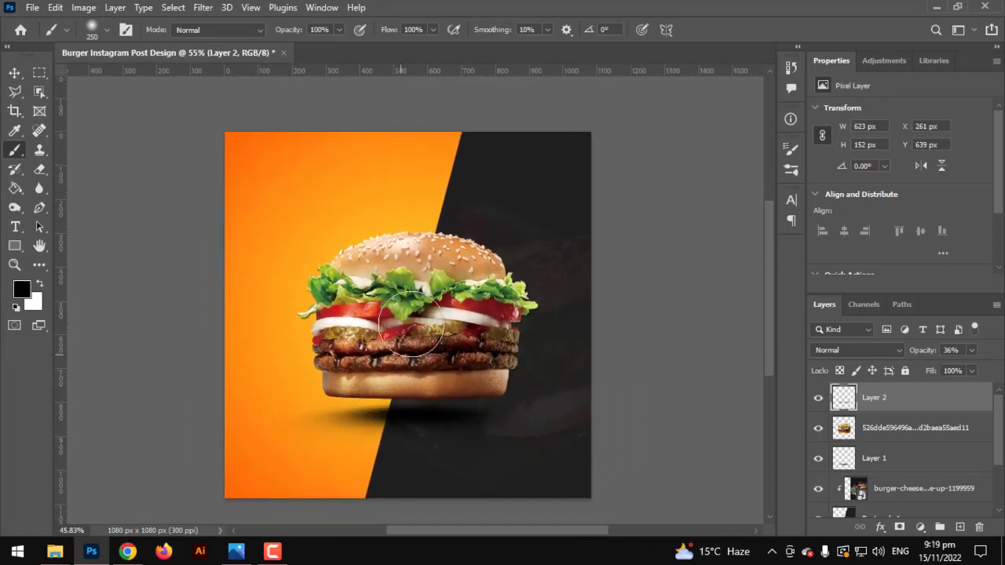
click(16, 73)
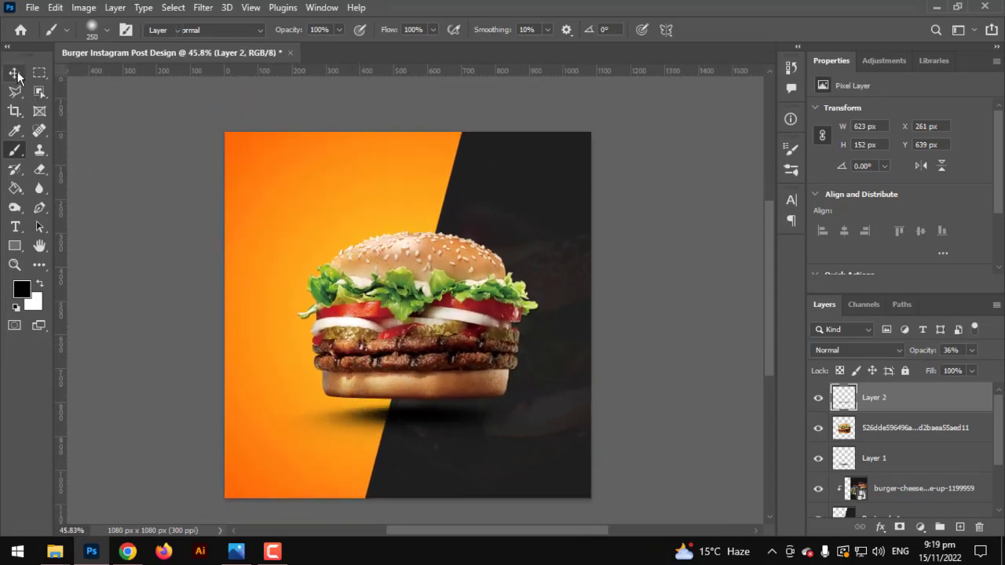
- Add the text "Burger" on the orange area above the burger
scroll(375, 234, up, 1)
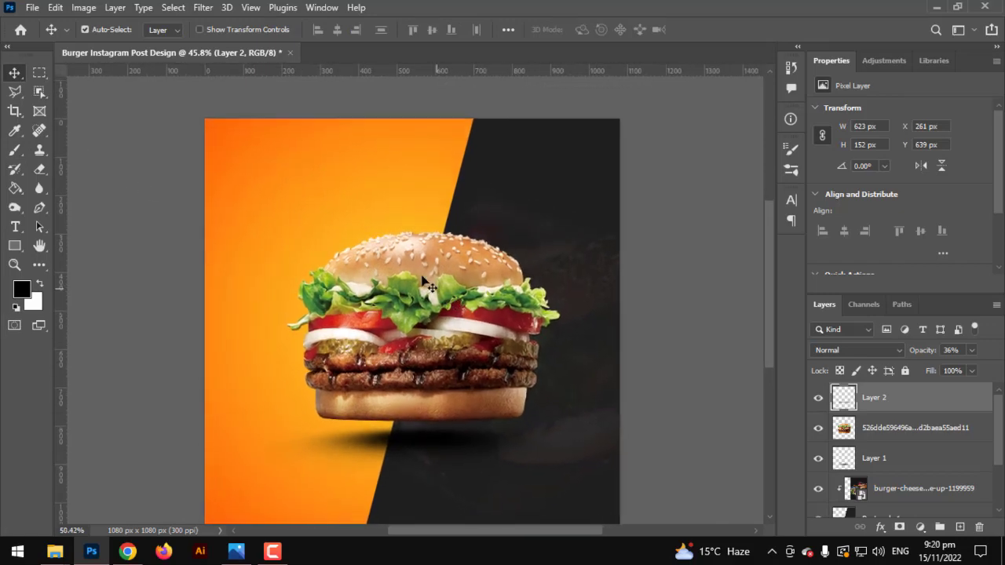
scroll(408, 259, up, 8)
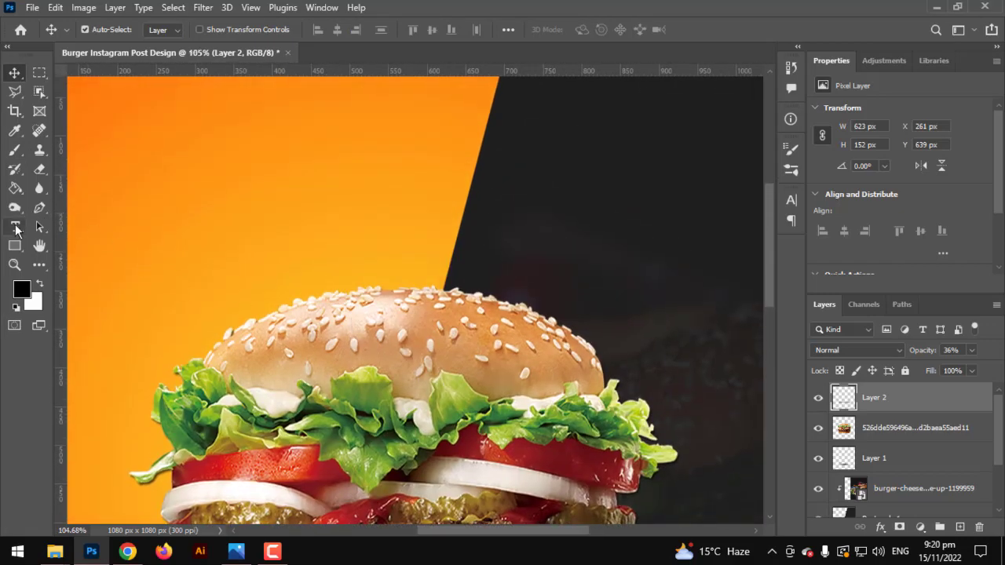
click(15, 228)
scroll(251, 181, down, 3)
click(258, 187)
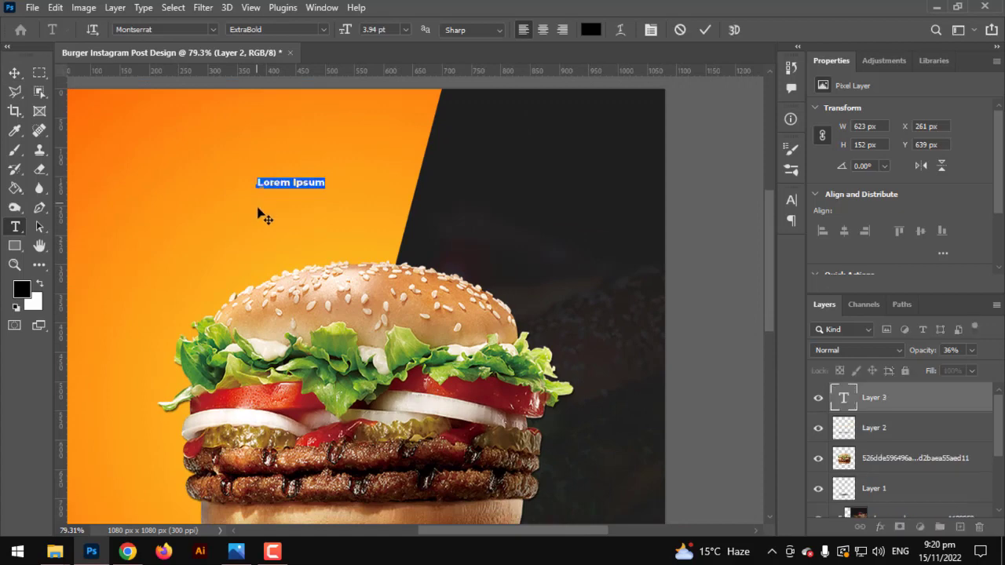
text(Burger)
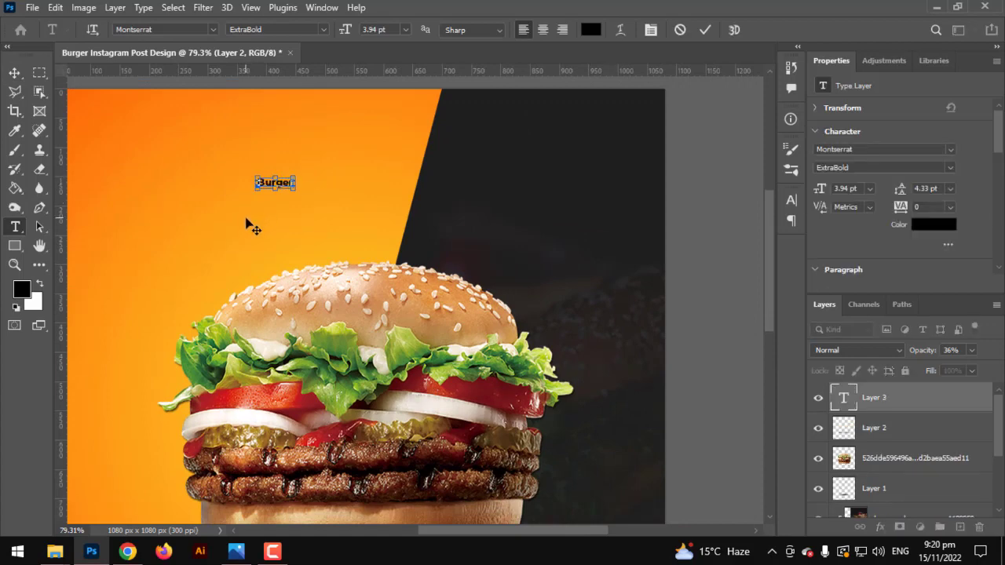
- Set the font of the whole "Burger" text to Admiration Pains
key(ctrl+a)
click(213, 29)
key(Down)
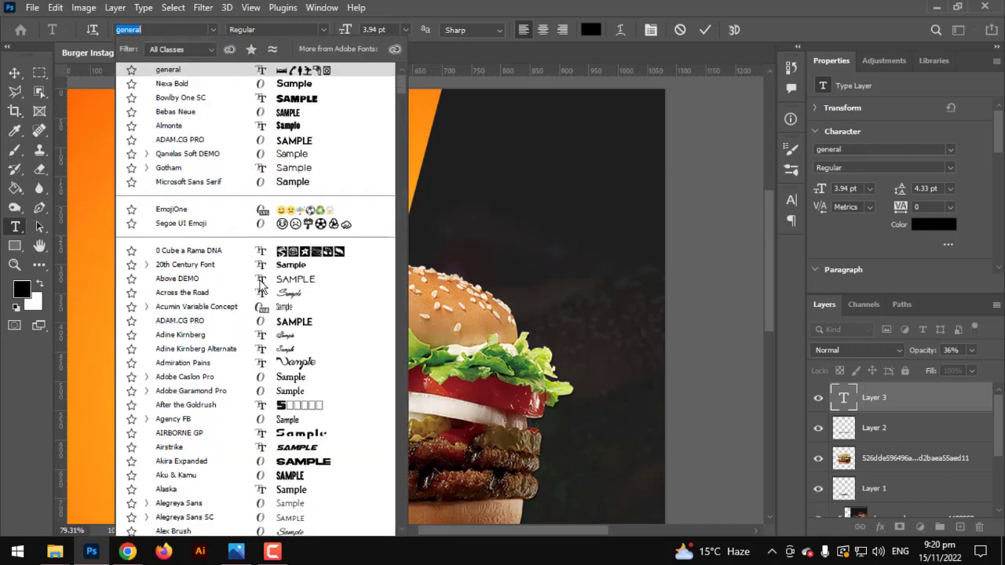
scroll(261, 286, down, 2)
click(263, 285)
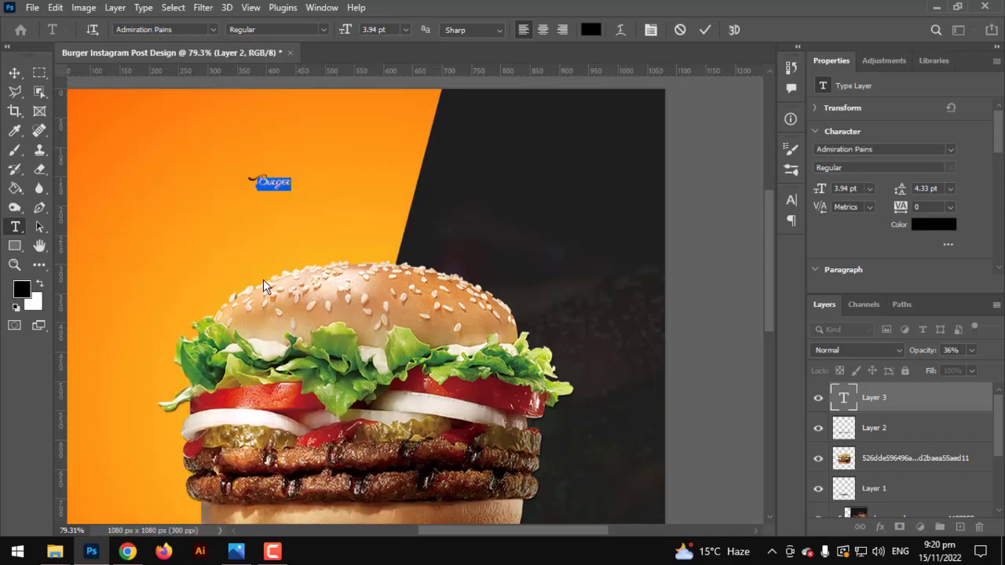
- Enlarge the "Burger" text to about 34 pt so it spans the area above the burger
click(14, 73)
key(ctrl+t)
drag(297, 185, 454, 183)
drag(398, 197, 474, 205)
key(Return)
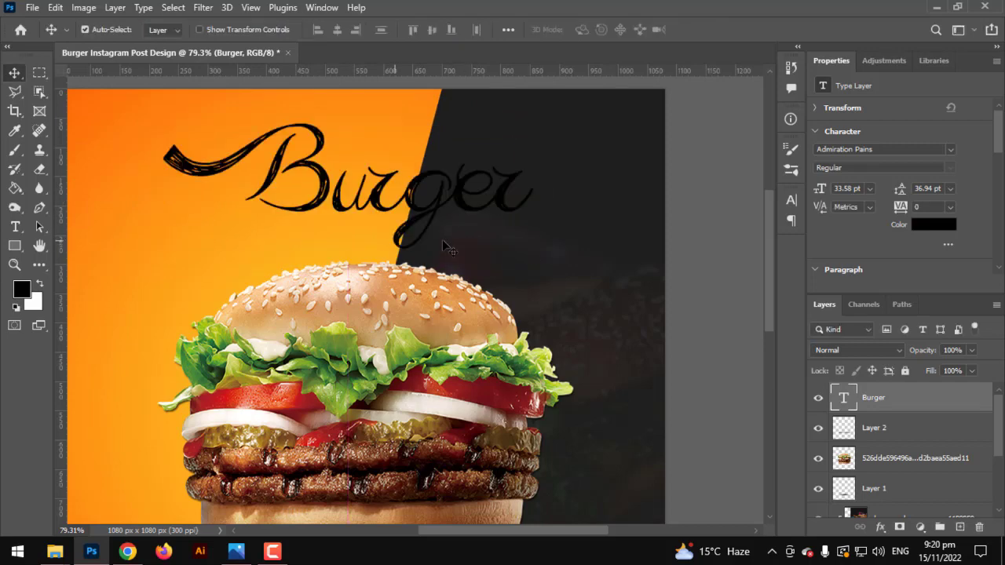
- Try Adine Kirnberg on the whole "Burger" text and settle on the Vivaldi Italic font
scroll(428, 257, down, 3)
drag(393, 253, 390, 288)
click(15, 227)
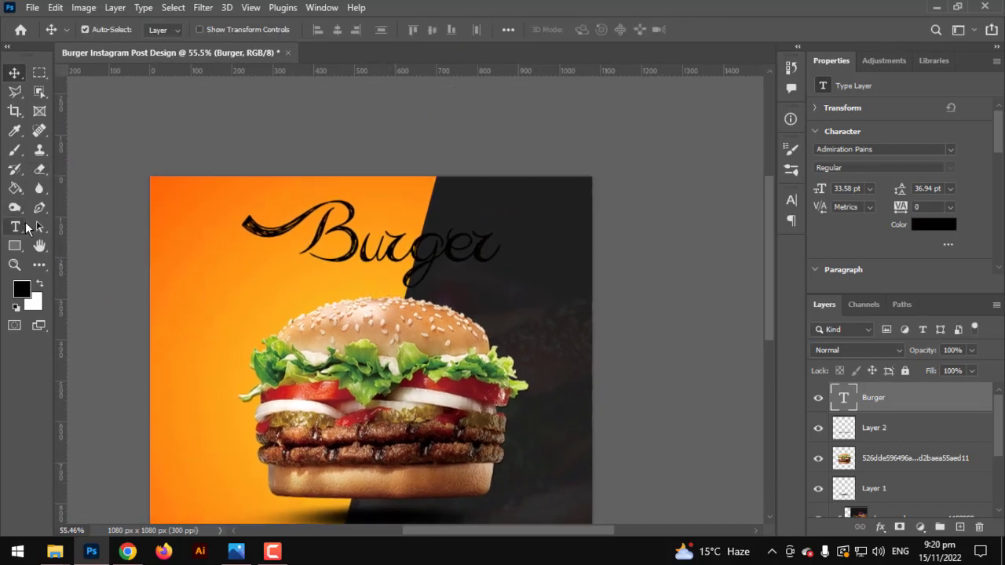
double_click(320, 228)
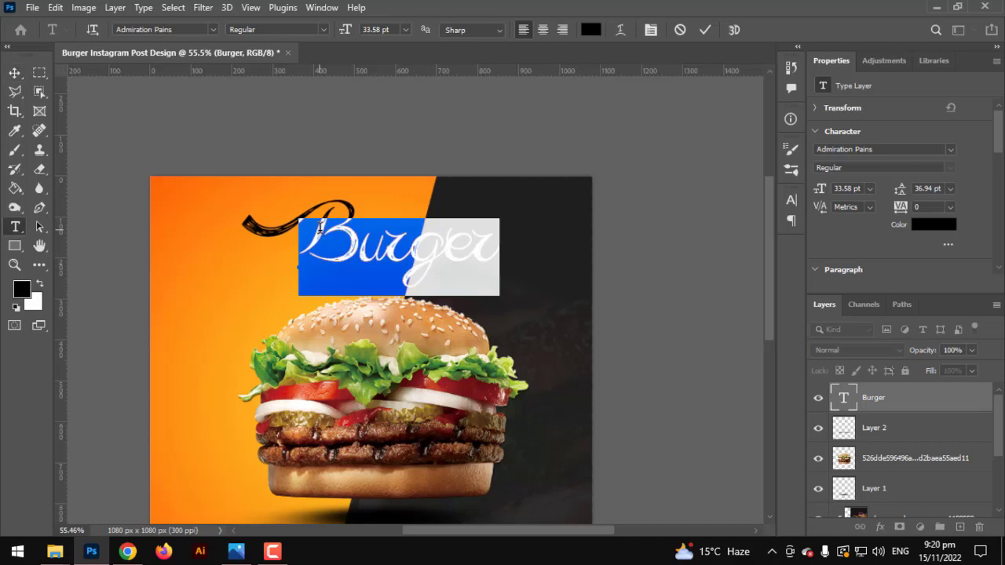
click(212, 30)
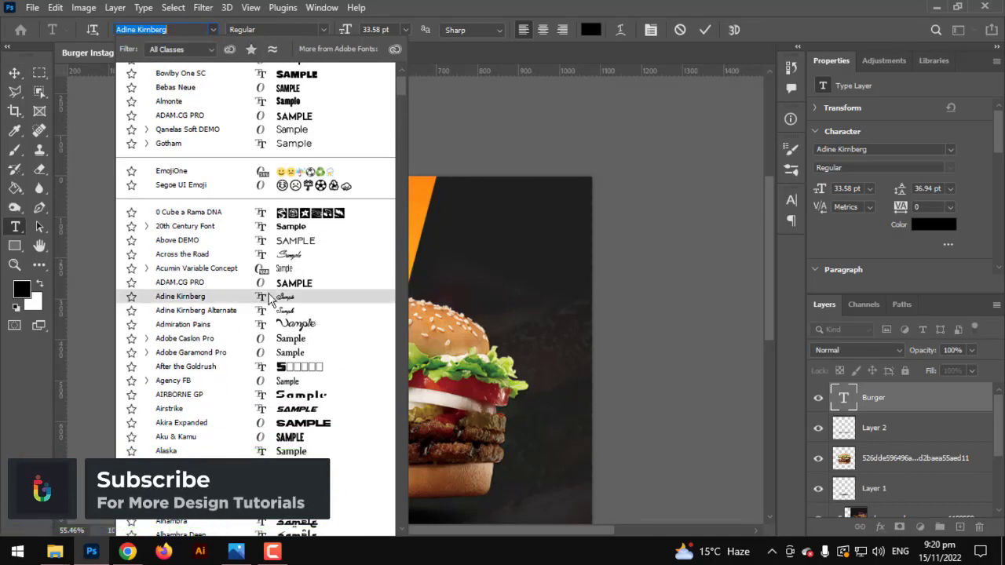
click(269, 297)
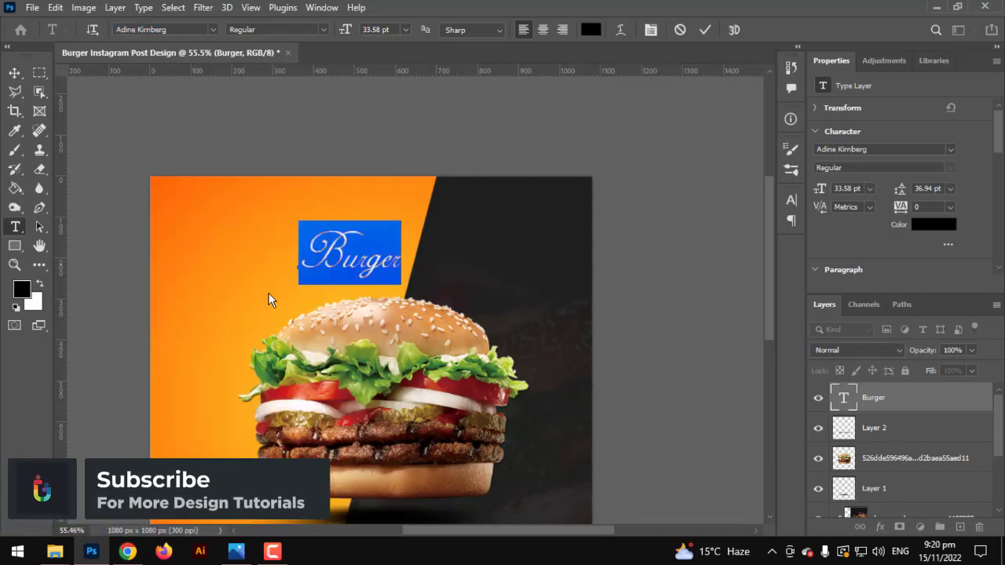
click(182, 30)
scroll(184, 31, down, 4)
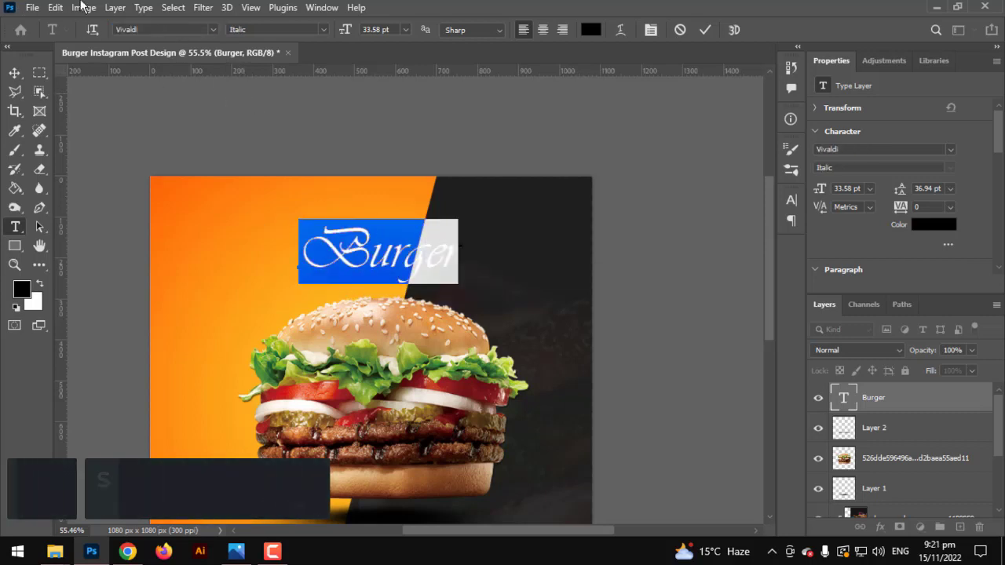
- Set the "Burger" text colour to white (ffffff)
click(592, 32)
drag(562, 303, 423, 209)
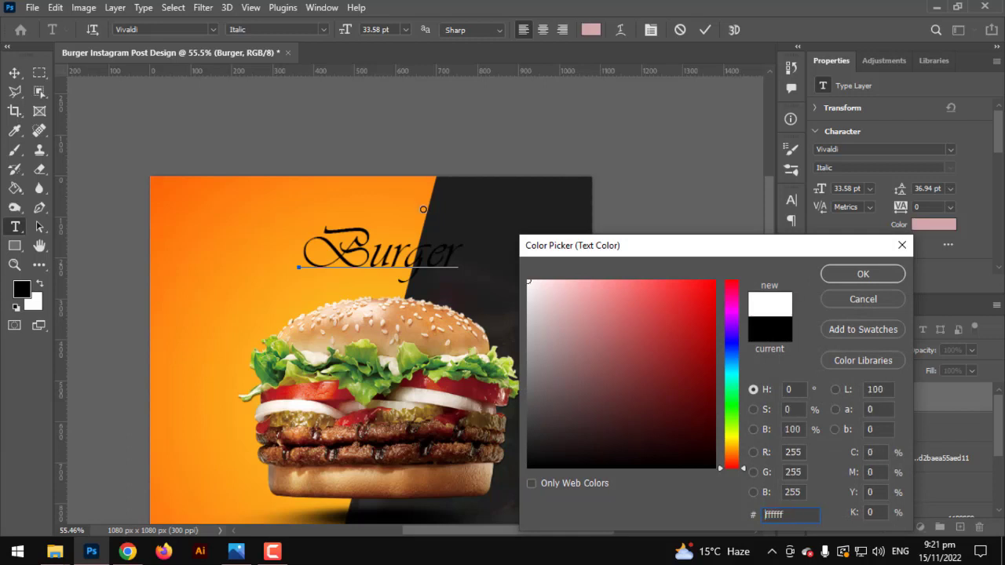
click(863, 274)
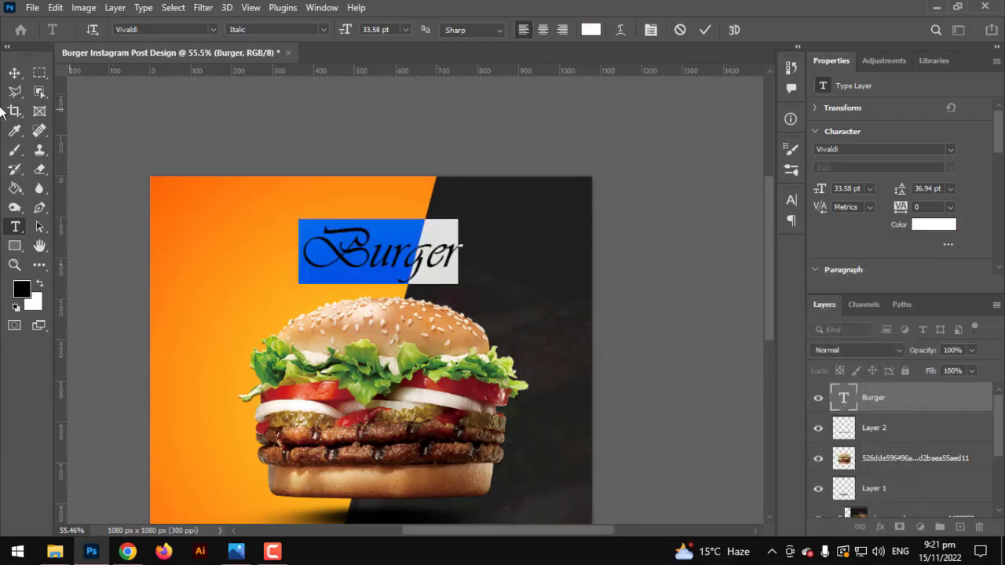
- Scale the "Burger" text to about 136% and place it above the top bun
click(11, 73)
key(ctrl+t)
drag(464, 251, 496, 252)
scroll(436, 256, up, 3)
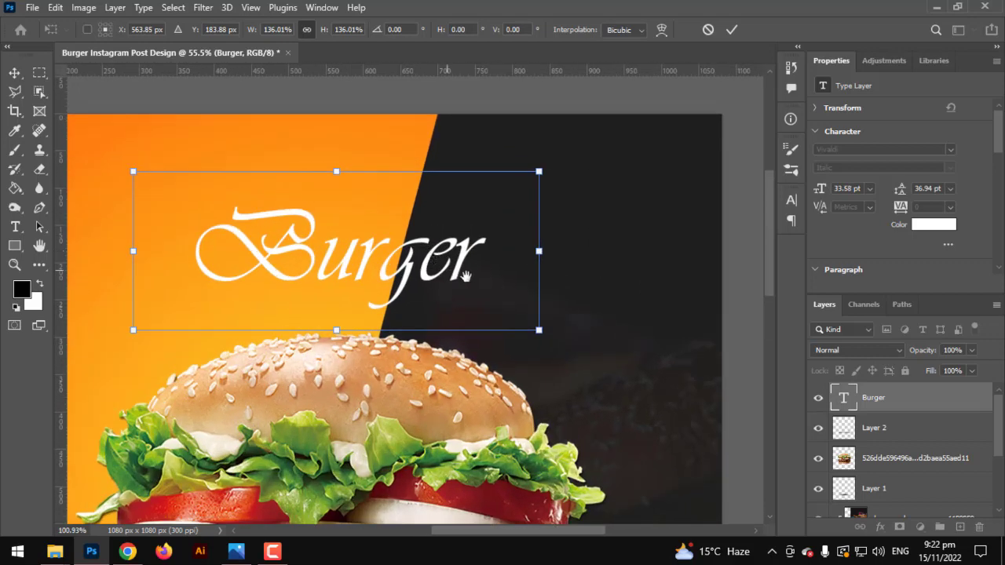
key(Return)
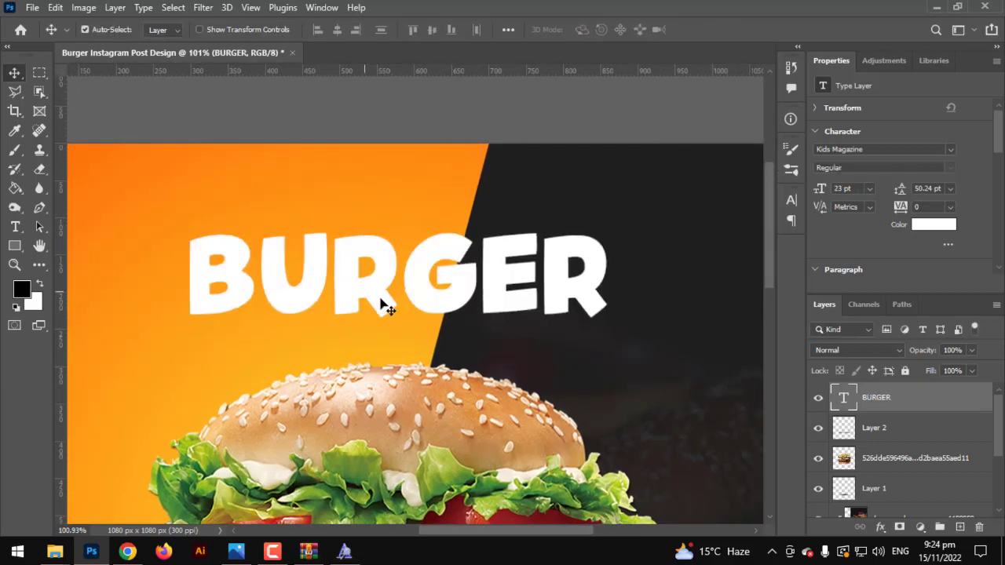
- Centre the "BURGER" title horizontally on the whole canvas and shift it slightly upwards
scroll(381, 303, down, 4)
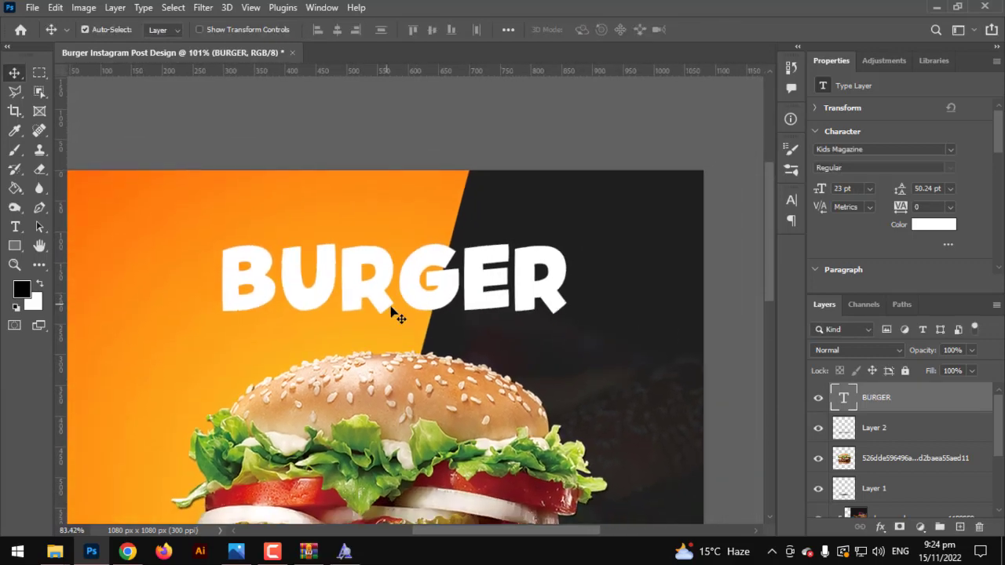
key(ctrl+a)
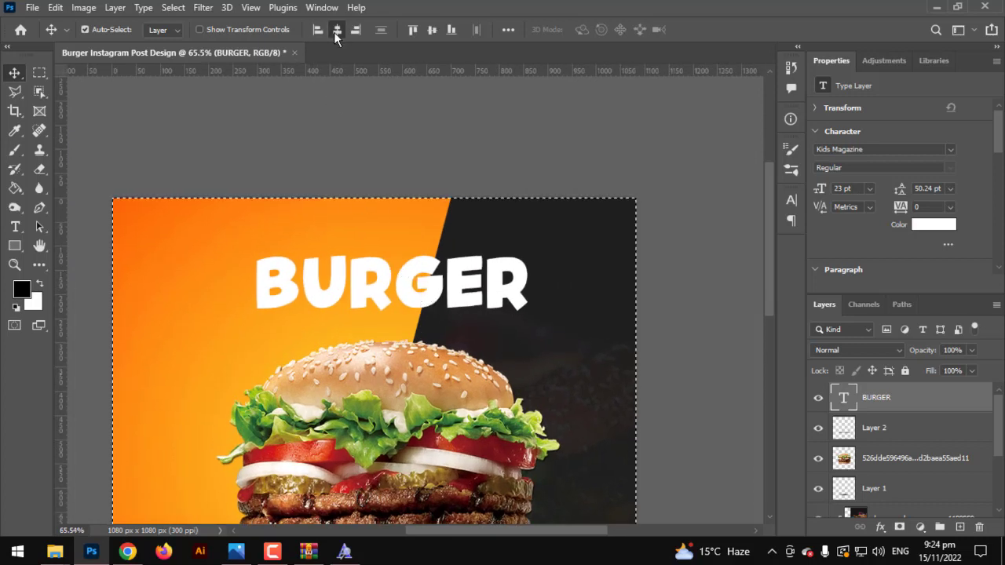
click(335, 31)
key(ctrl+d)
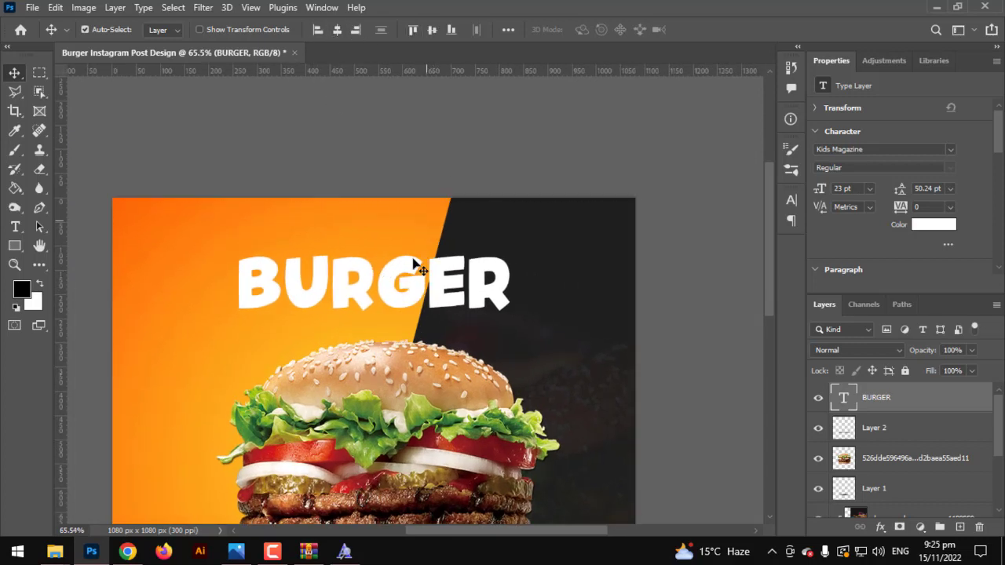
drag(404, 275, 405, 264)
- Start a new text above the "BURGER" title and set its font to Vivaldi Italic
scroll(376, 278, up, 5)
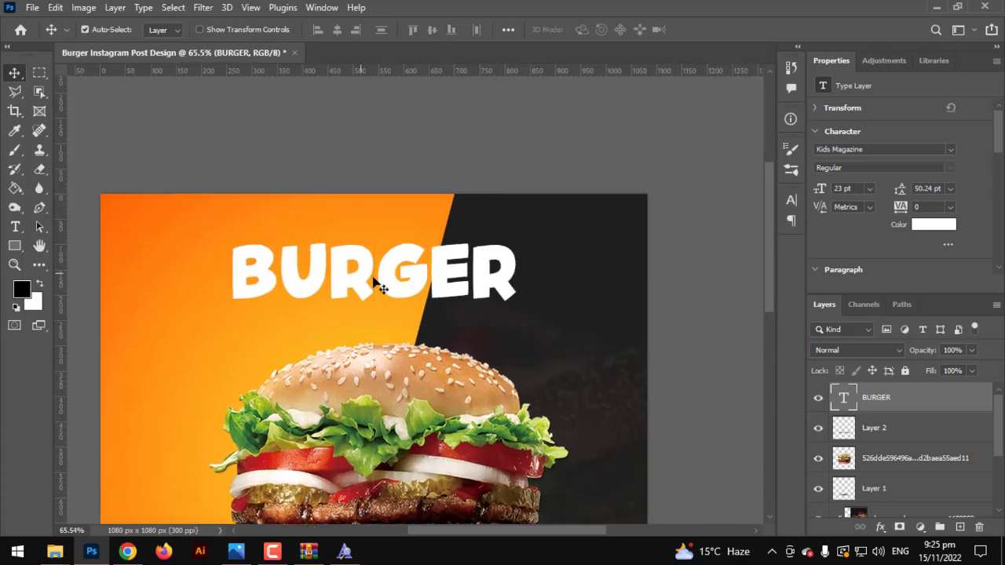
scroll(383, 288, up, 4)
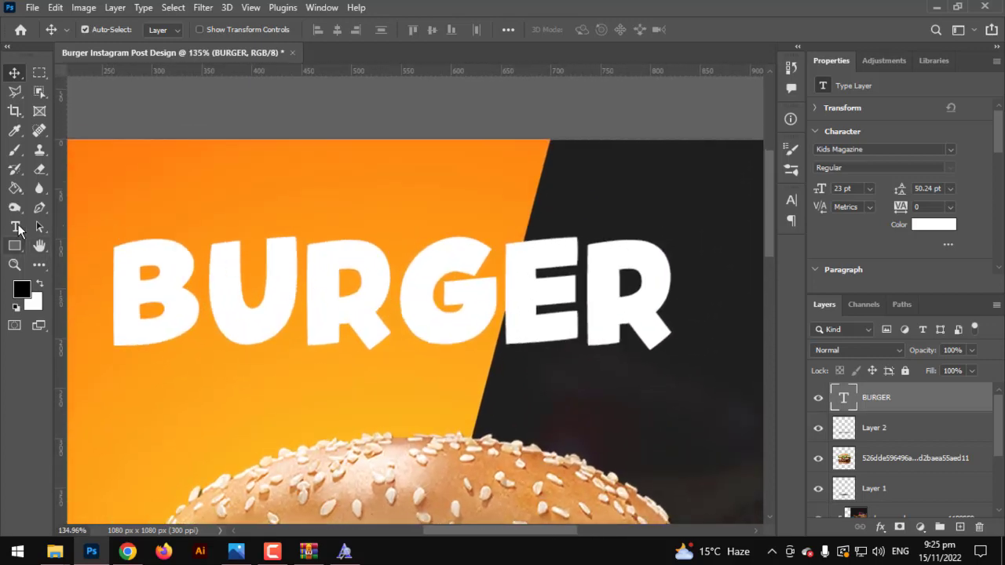
click(15, 227)
click(176, 209)
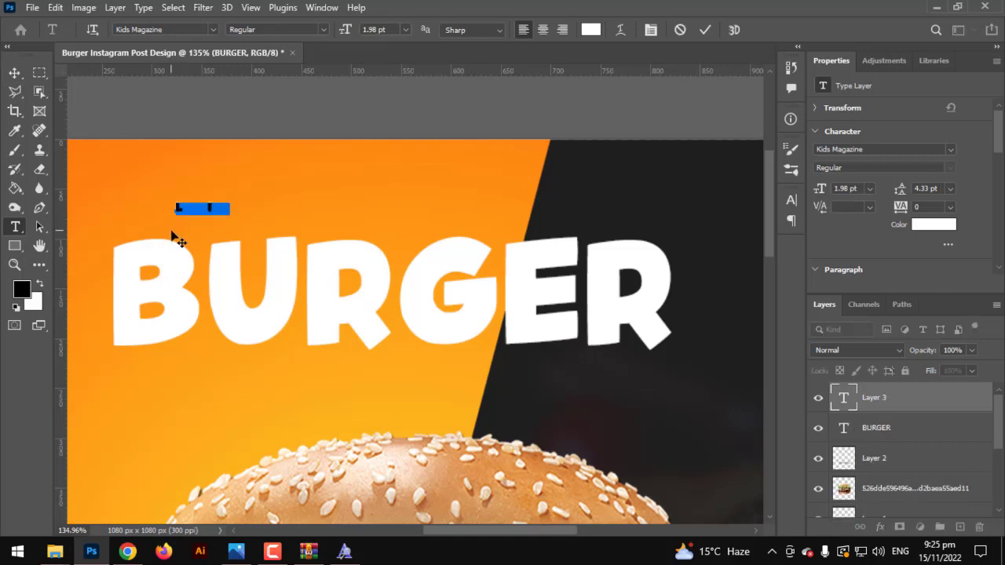
click(210, 29)
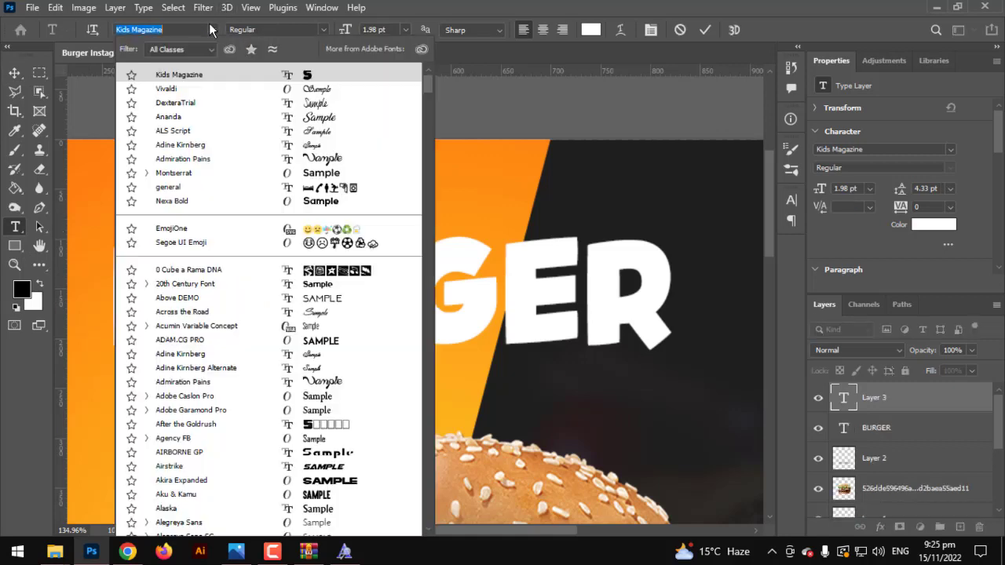
click(190, 91)
- Replace the new text's placeholder content with "Special" and set its size to 10 pt
key(BackSpace)
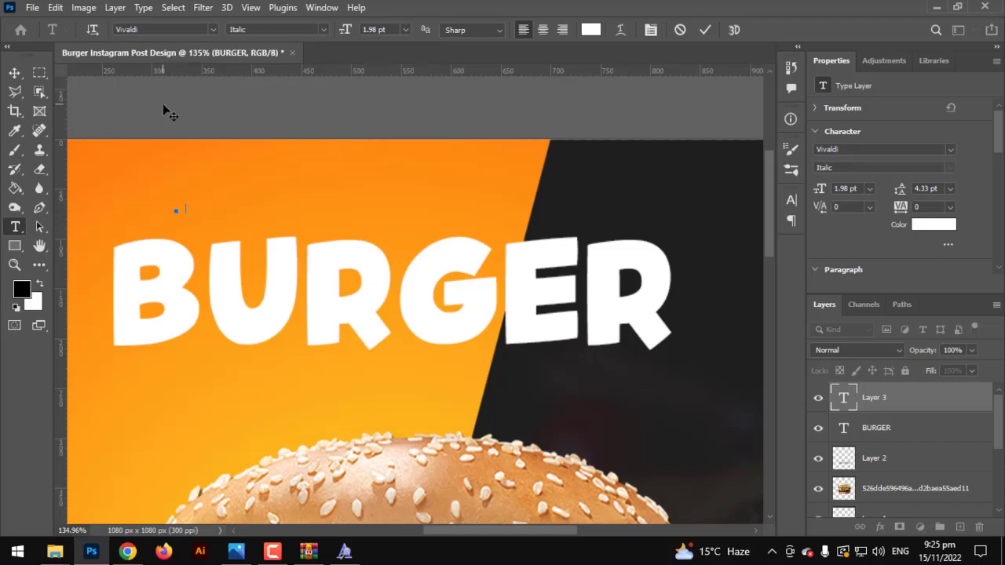
text(Delici)
key(ctrl+a)
mouse_move(348, 33)
mouse_down()
mouse_move(369, 36)
mouse_move(354, 37)
mouse_up()
click(14, 72)
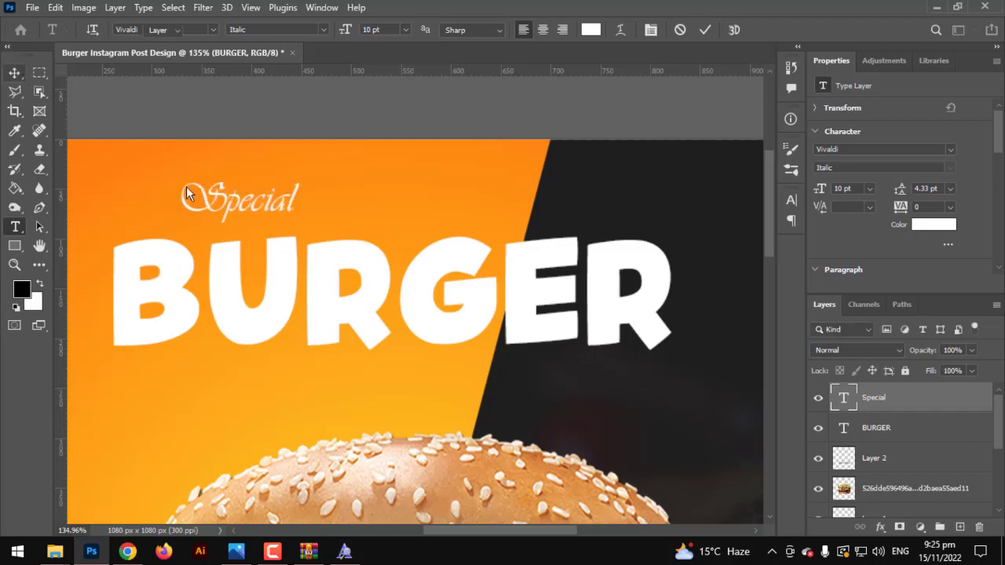
- Move "Special" beneath the right end of the "BURGER" title, scale it to about 135% and align their right edges
drag(225, 223, 398, 223)
key(ctrl+z)
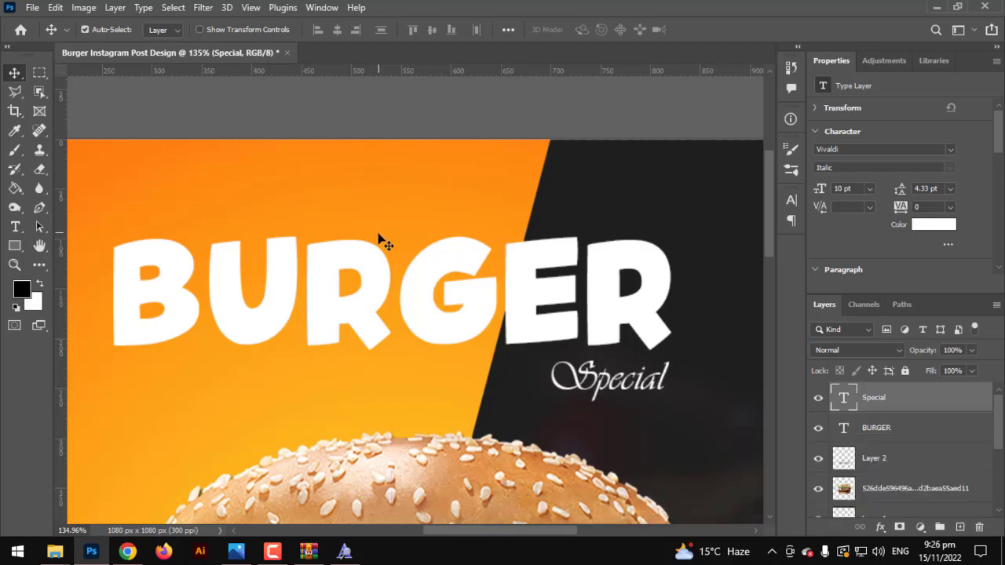
key(ctrl+t)
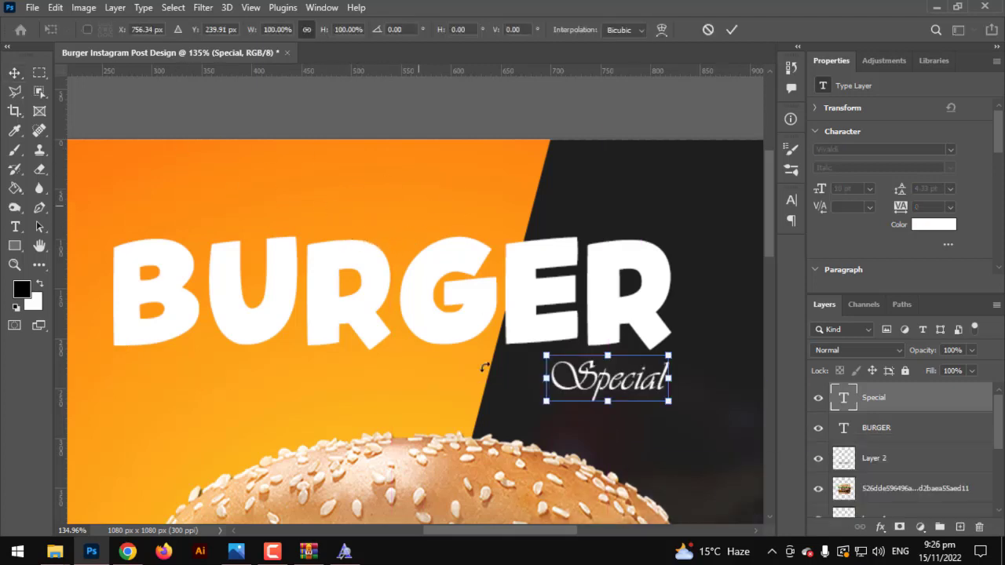
drag(545, 379, 500, 378)
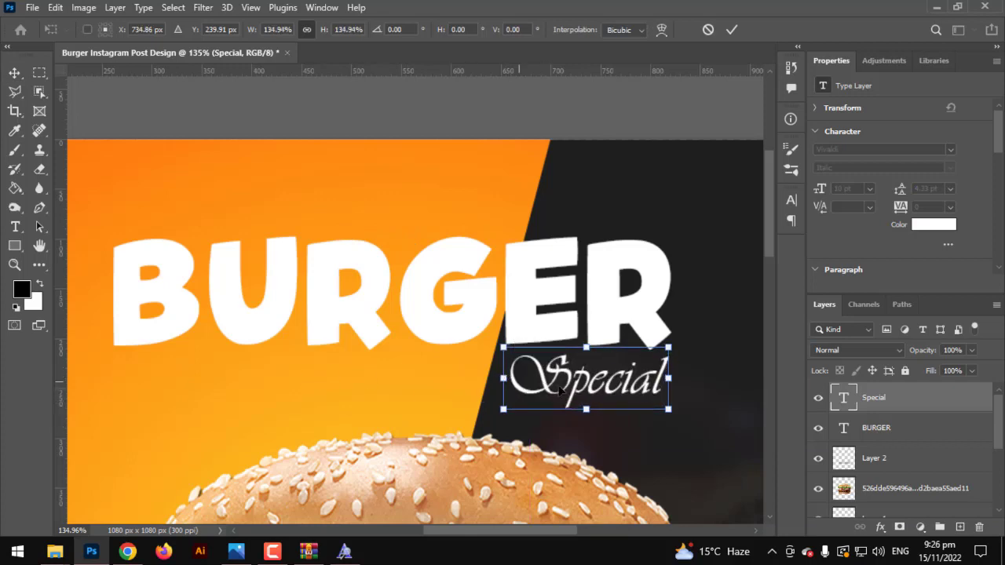
drag(561, 394, 561, 402)
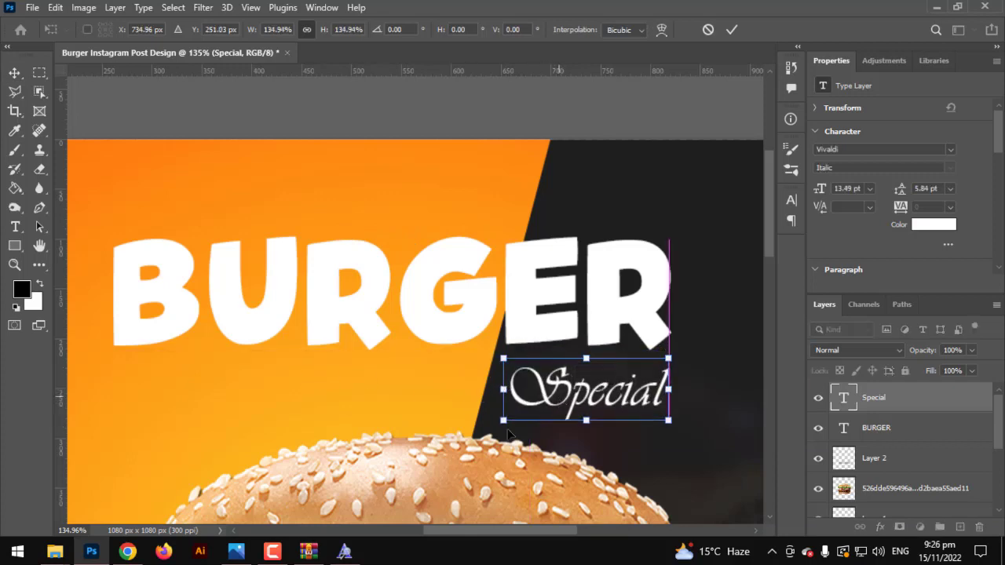
key(Return)
key(ctrl+0)
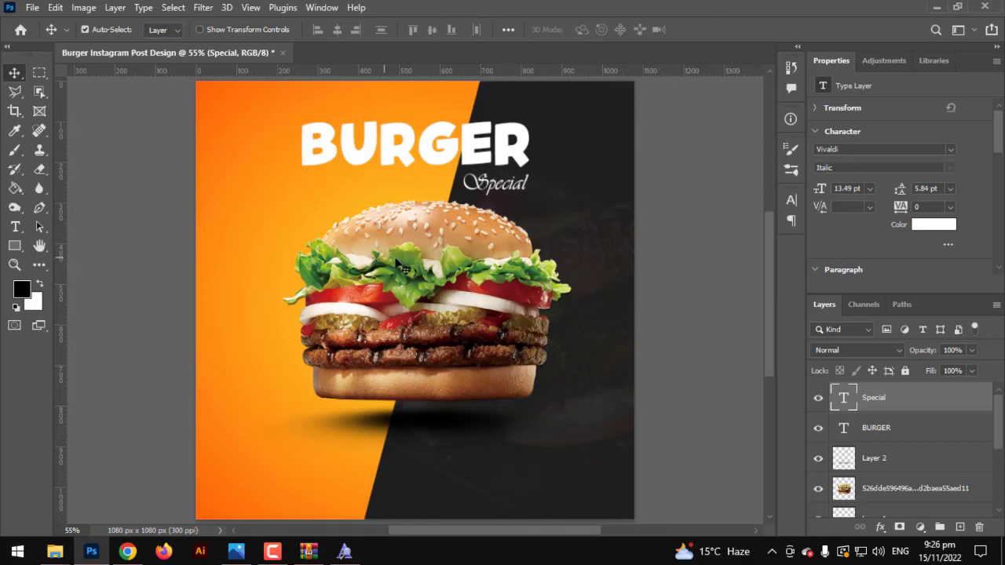
- Add the white text "Delicious" in 10 pt Vivaldi Italic on the orange area beside the top bun
scroll(401, 267, up, 4)
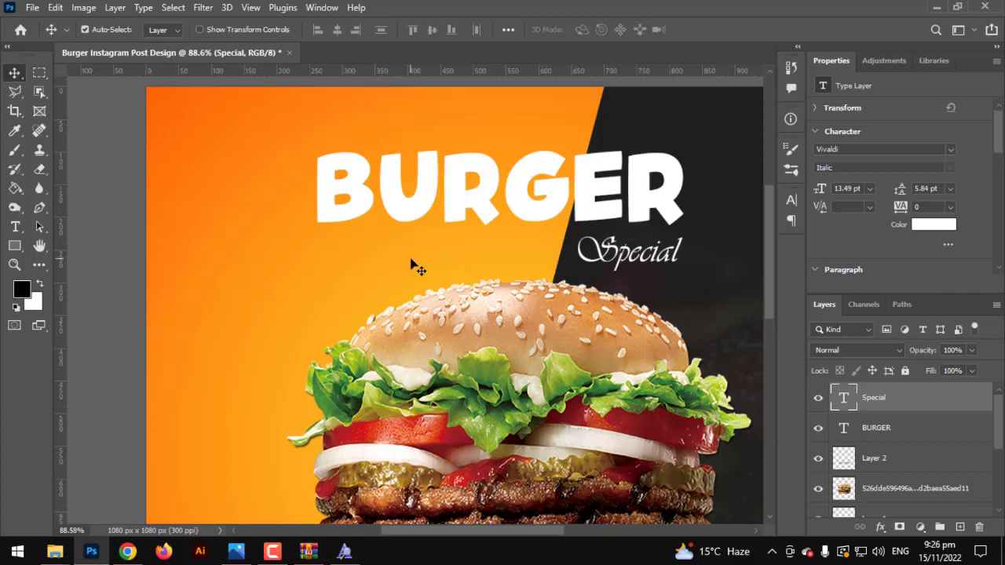
scroll(410, 259, down, 4)
click(14, 228)
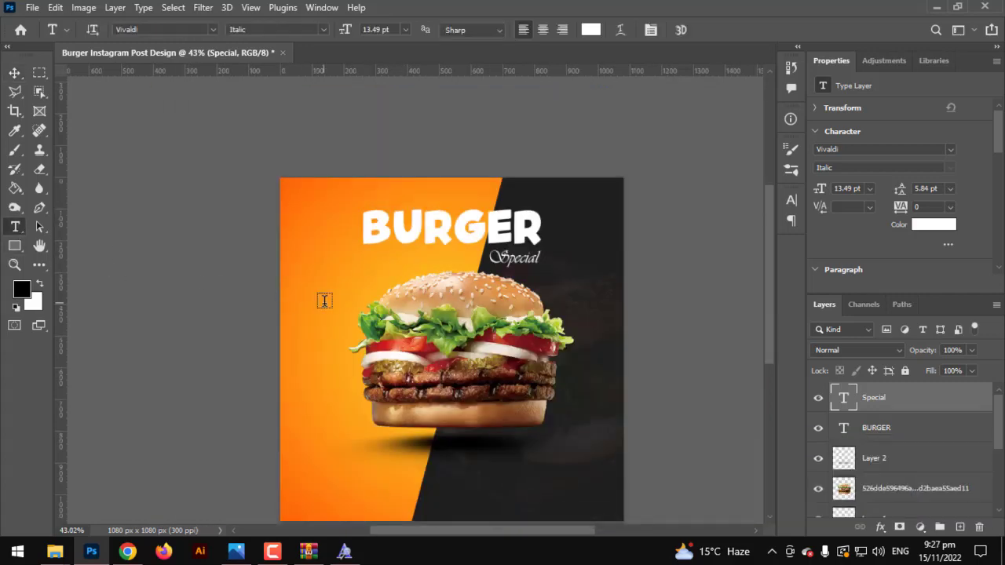
click(324, 299)
text(Delicious)
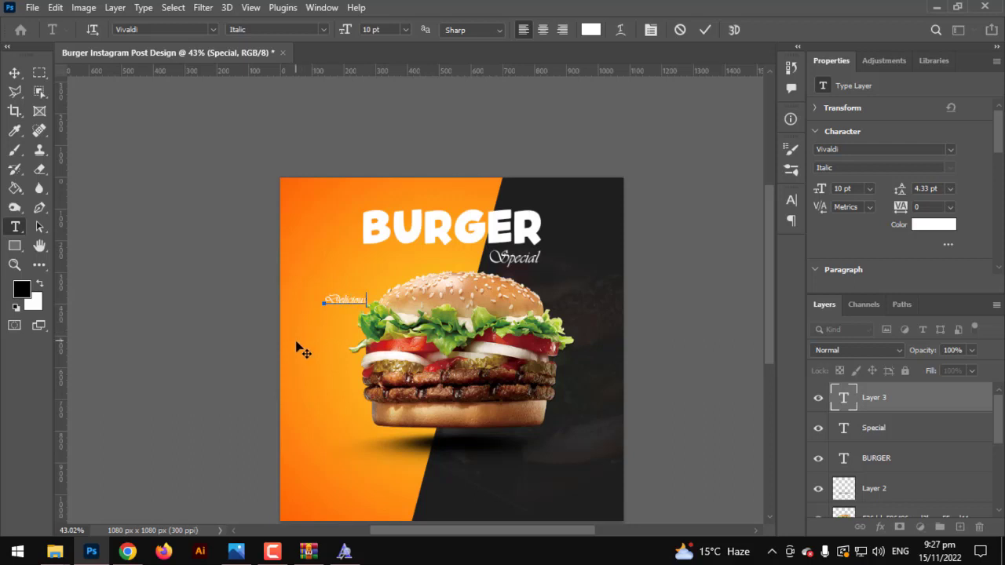
- Scale the "Delicious" text up to about 258%
key(ctrl+a)
click(16, 71)
key(ctrl+t)
drag(367, 292, 433, 272)
key(Return)
- Move "Delicious" above the left end of the "BURGER" title and shrink it to about 16 pt, keeping their left edges aligned
scroll(380, 307, up, 3)
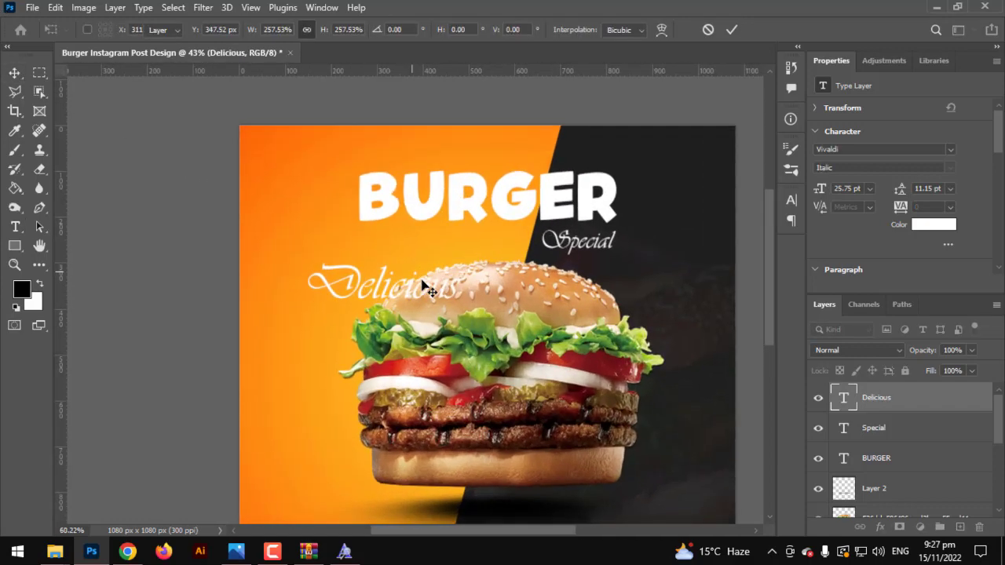
scroll(428, 289, up, 4)
drag(399, 381, 456, 257)
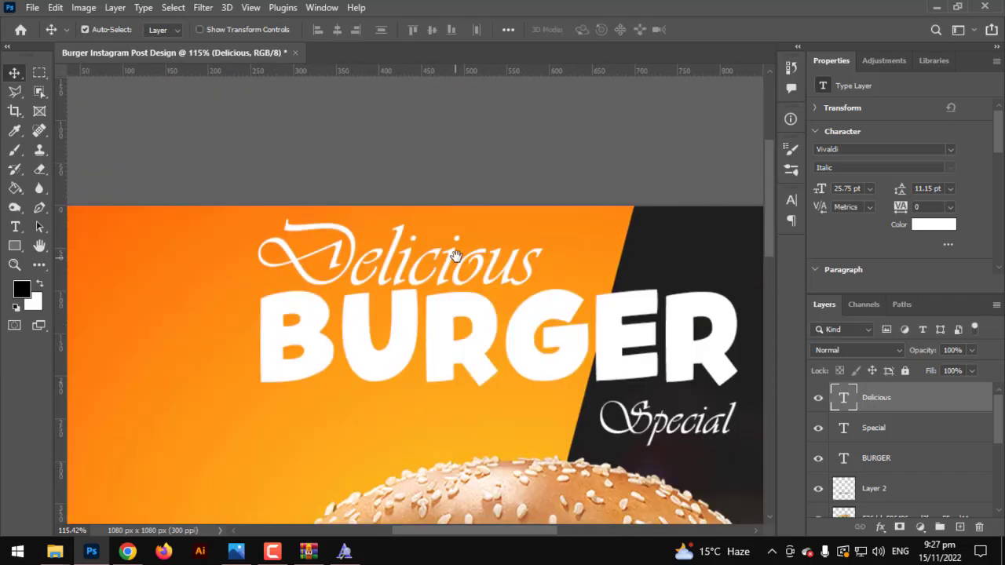
key(ctrl+t)
drag(540, 259, 403, 268)
key(Return)
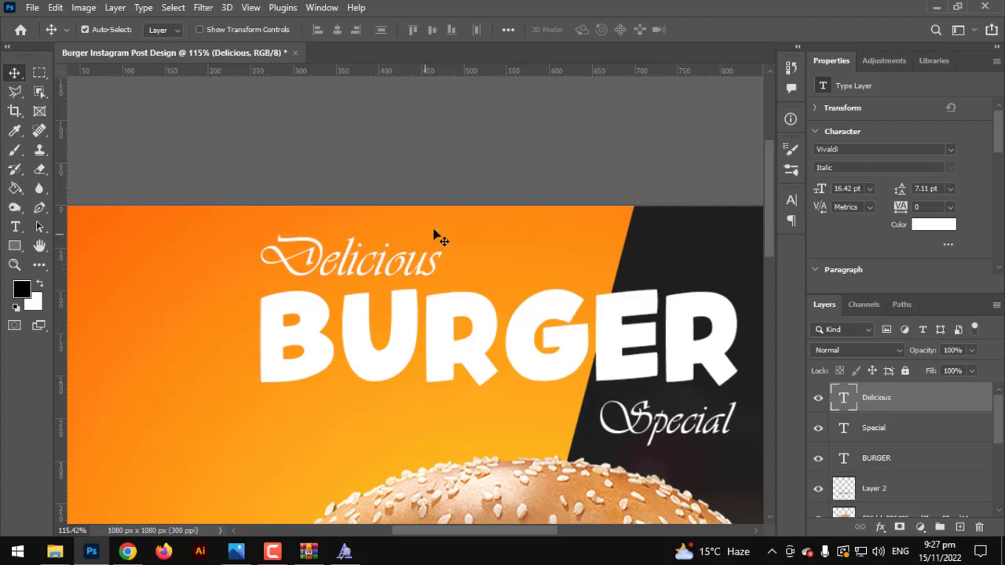
- Move the "Delicious", "Special" and "BURGER" texts together slightly down towards the burger, keeping them horizontally centred
scroll(502, 291, down, 5)
shift+click(876, 455)
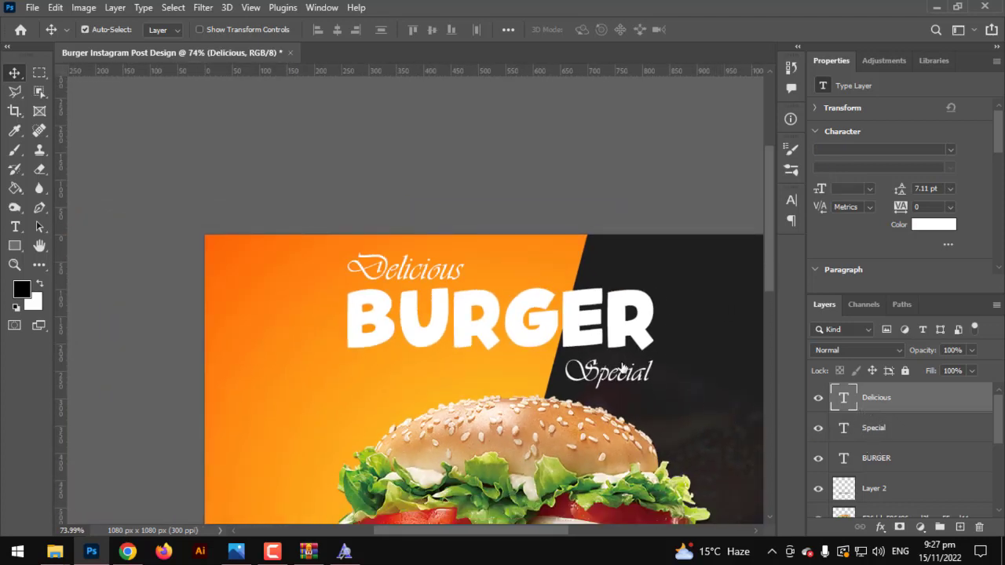
key(ctrl+t)
drag(587, 330, 587, 334)
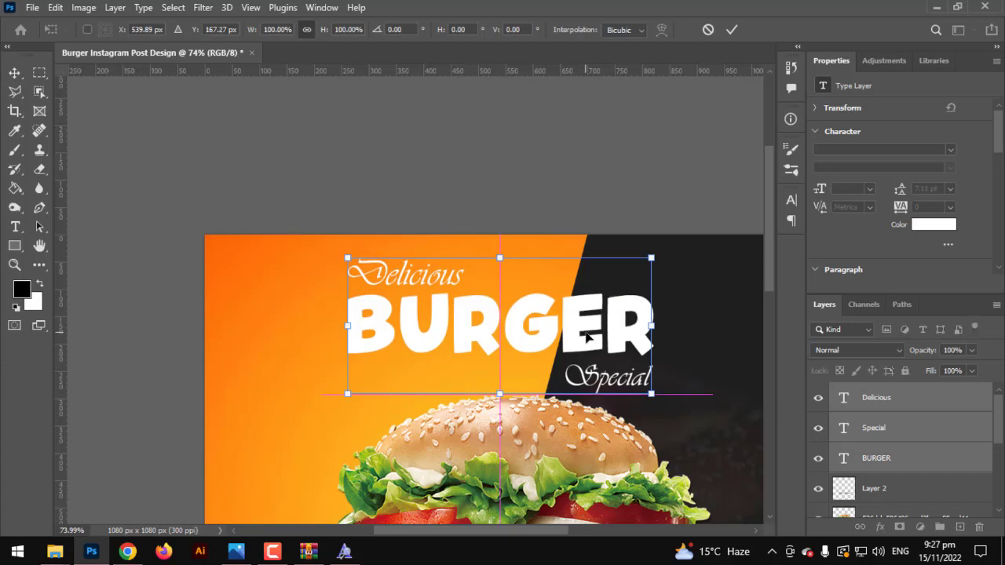
key(Return)
drag(532, 372, 379, 287)
scroll(384, 306, down, 3)
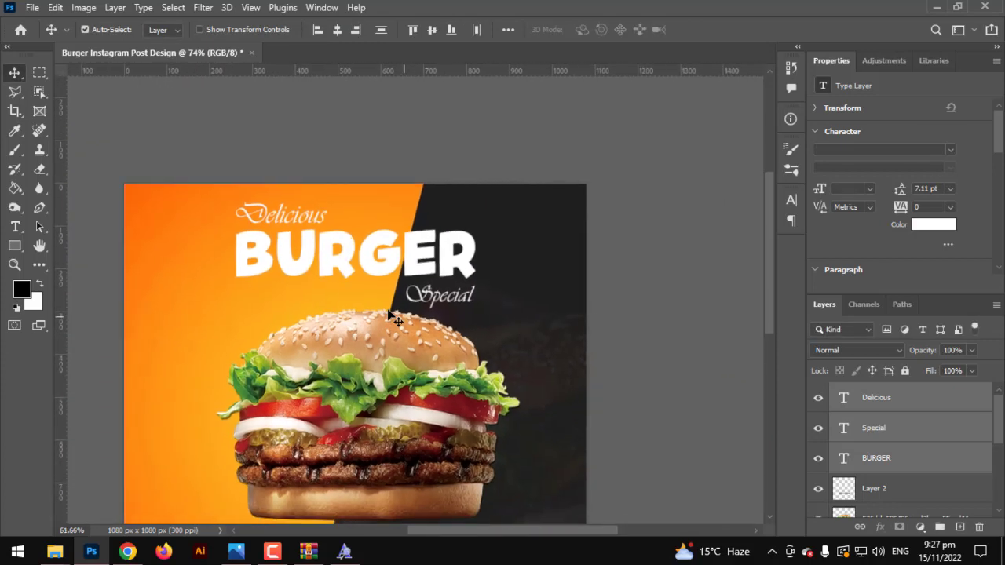
scroll(507, 218, up, 2)
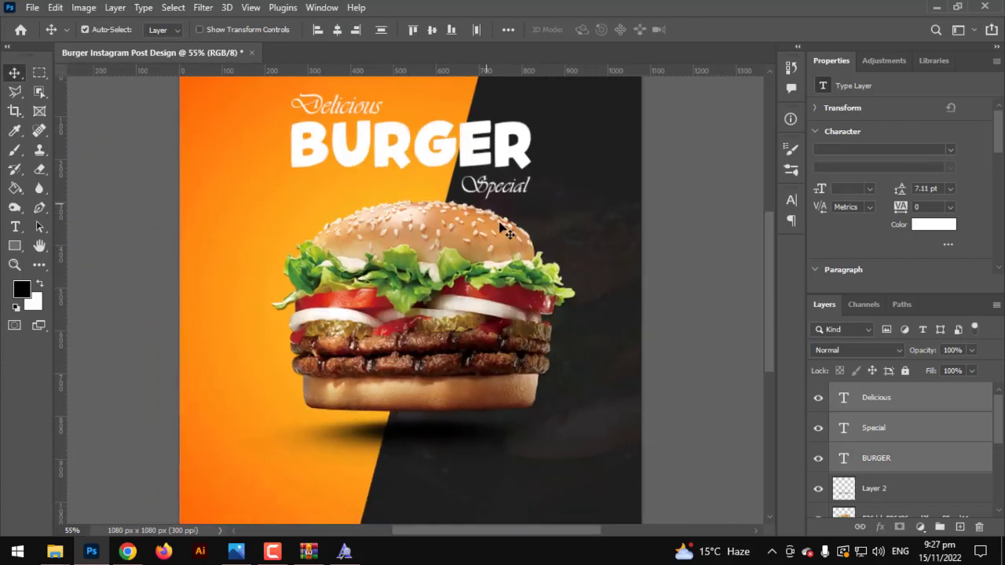
scroll(402, 291, down, 2)
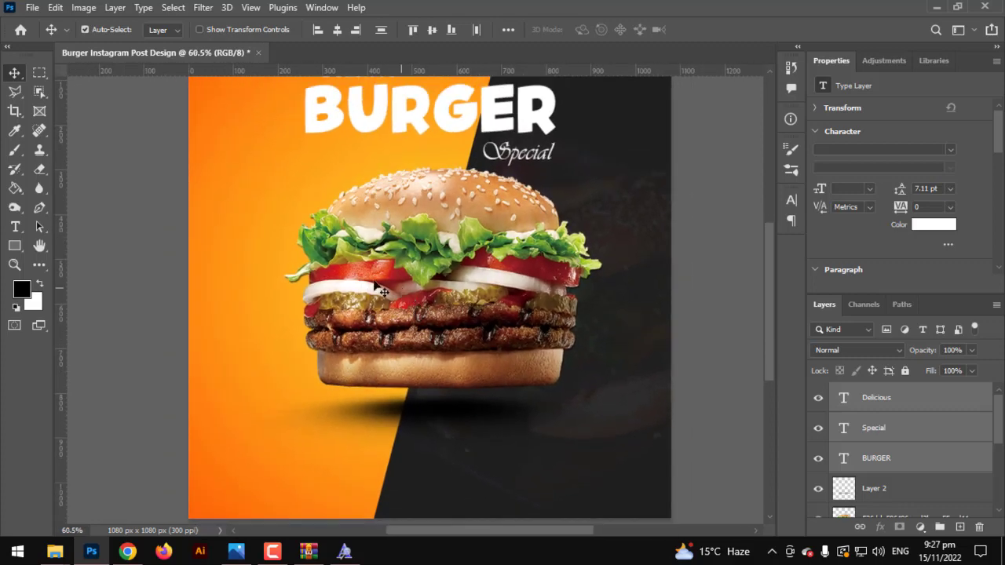
- Draw a circle about 129 px in diameter with the Ellipse tool on the orange area beside the top bun
click(14, 245)
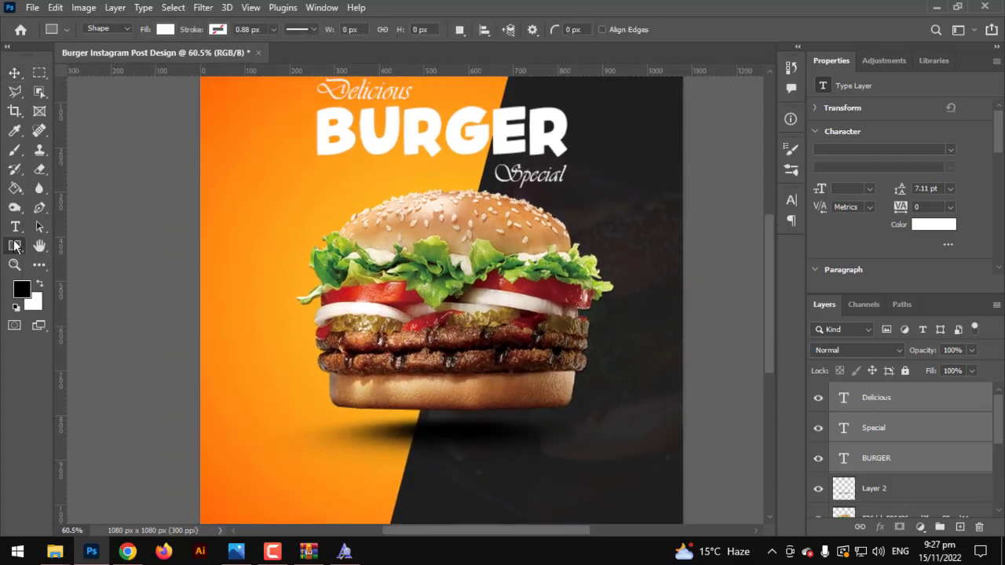
right_click(14, 245)
click(63, 257)
drag(267, 215, 323, 270)
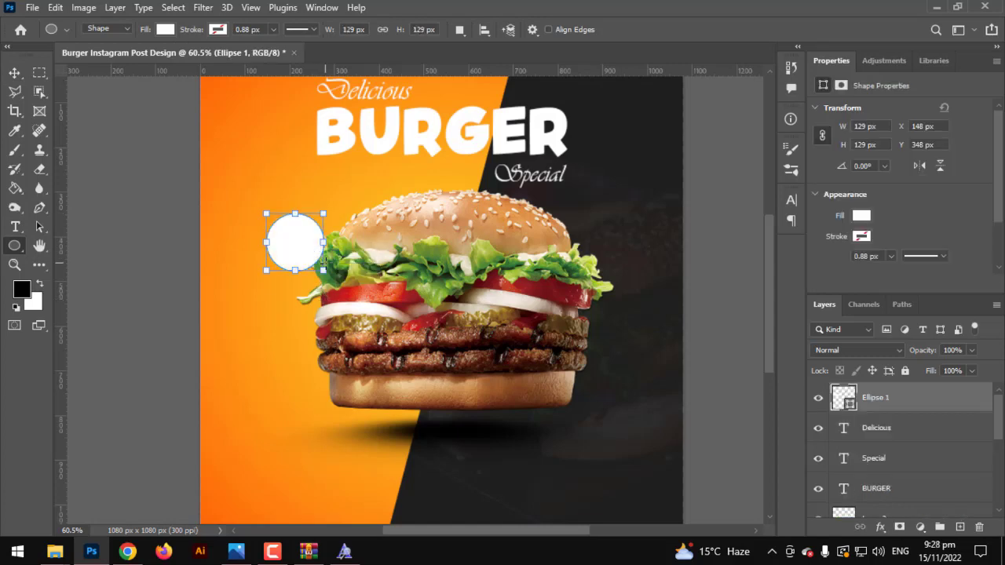
- Fill the circle with the dark panel's colour #1f1e1e and move it up against the top bun's left edge
click(164, 29)
click(256, 58)
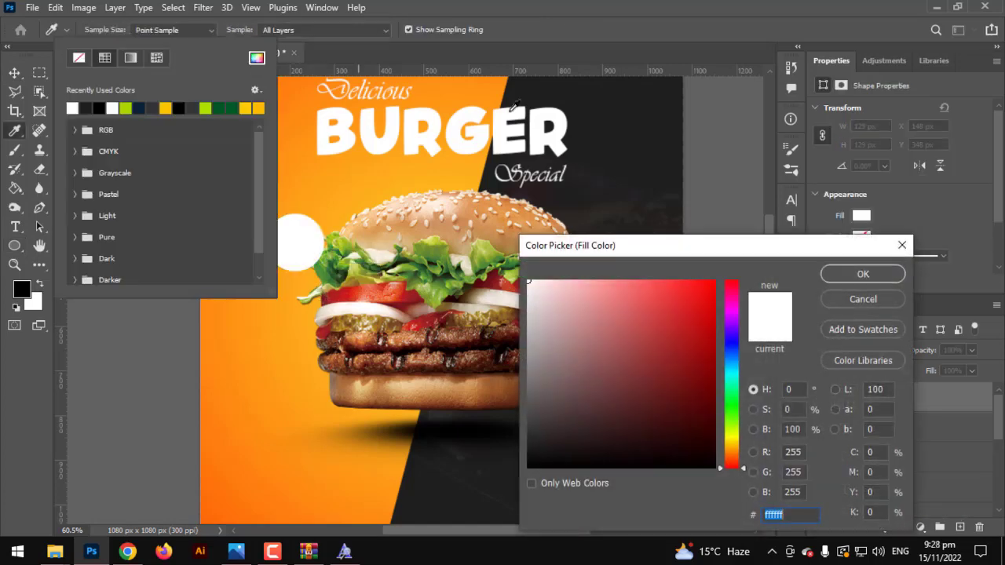
click(643, 135)
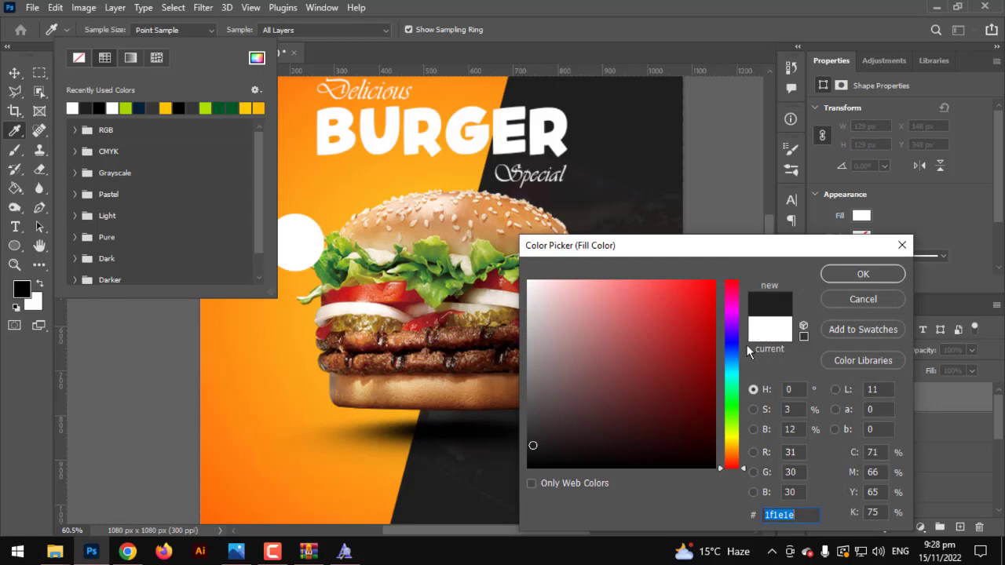
click(862, 274)
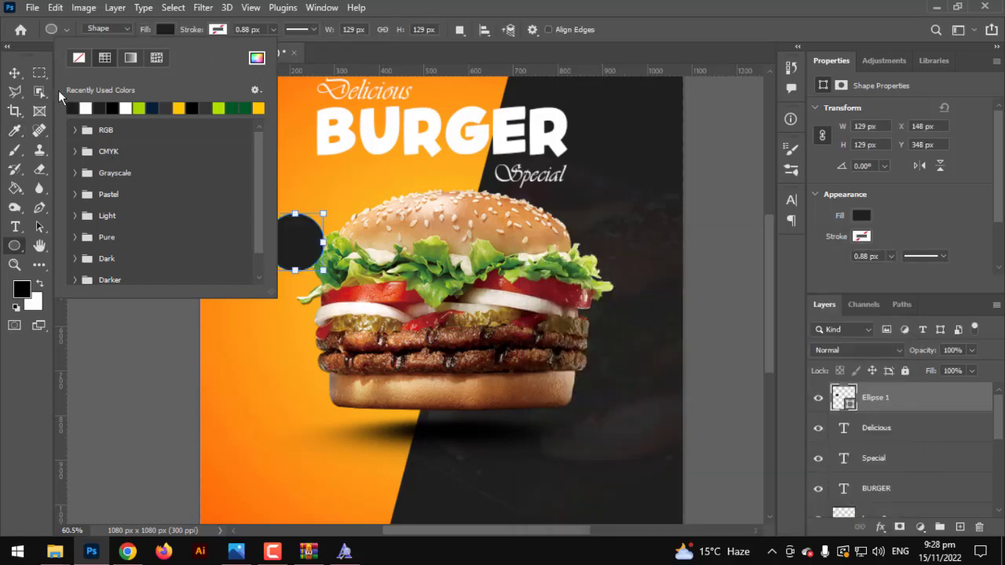
key(Escape)
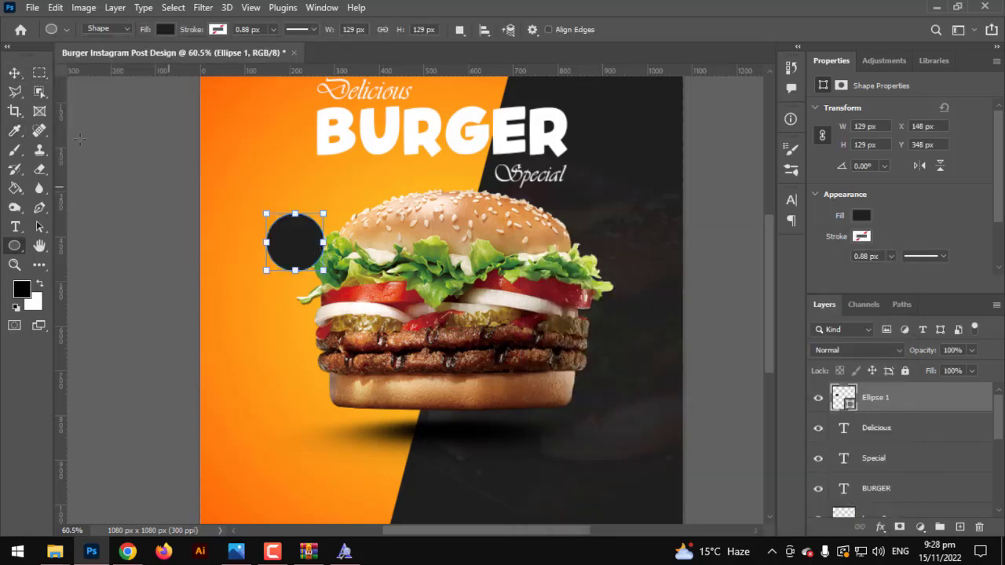
click(14, 72)
drag(300, 243, 323, 217)
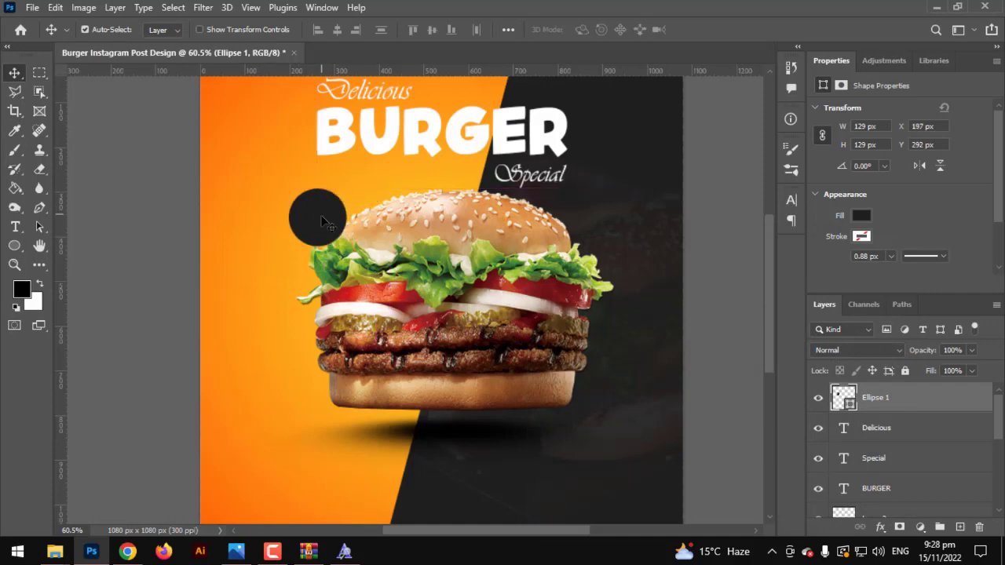
- Add the text "5$" in 10 pt Nexa Bold Regular on the orange area below the dark circle
scroll(330, 217, up, 5)
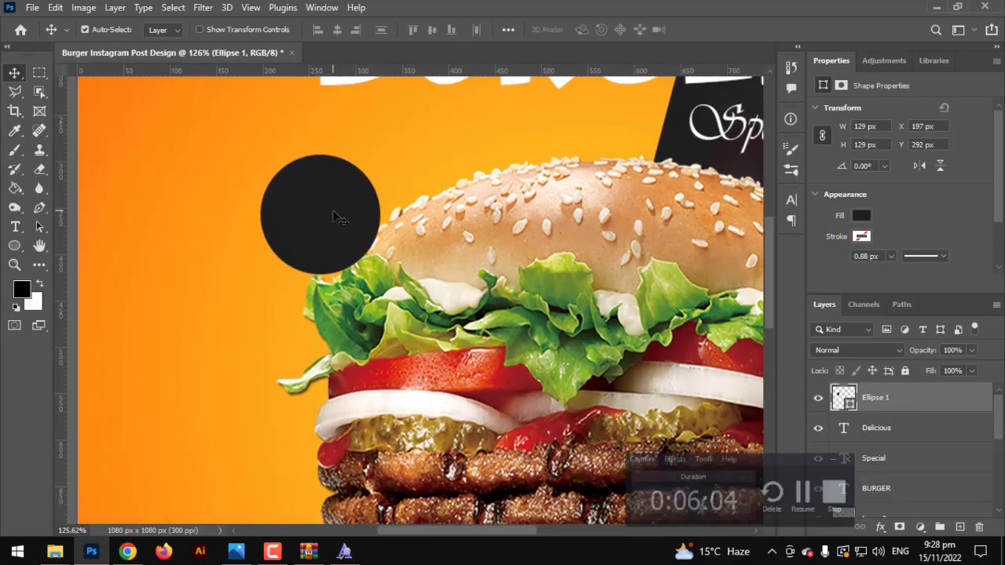
click(15, 226)
click(171, 333)
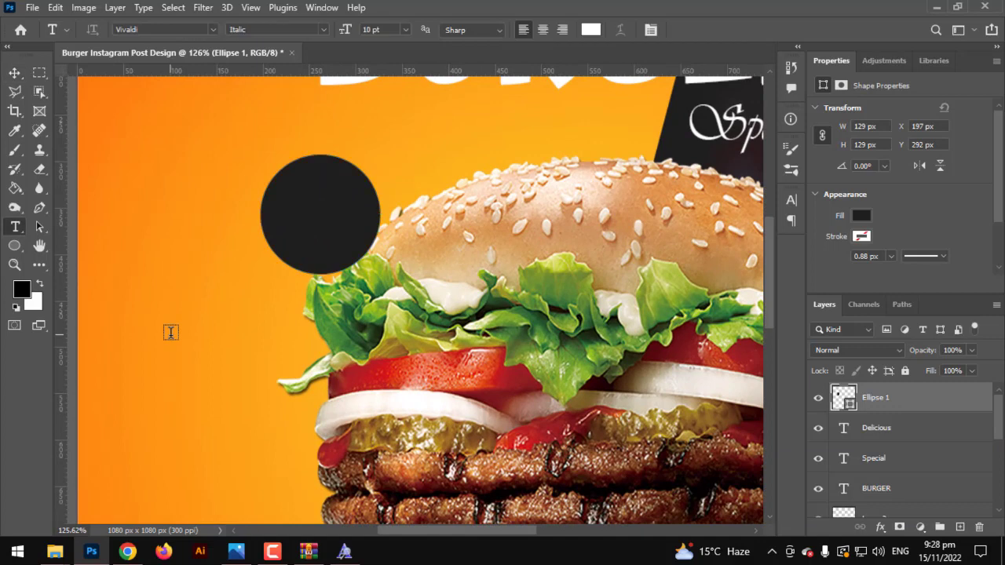
text(5)
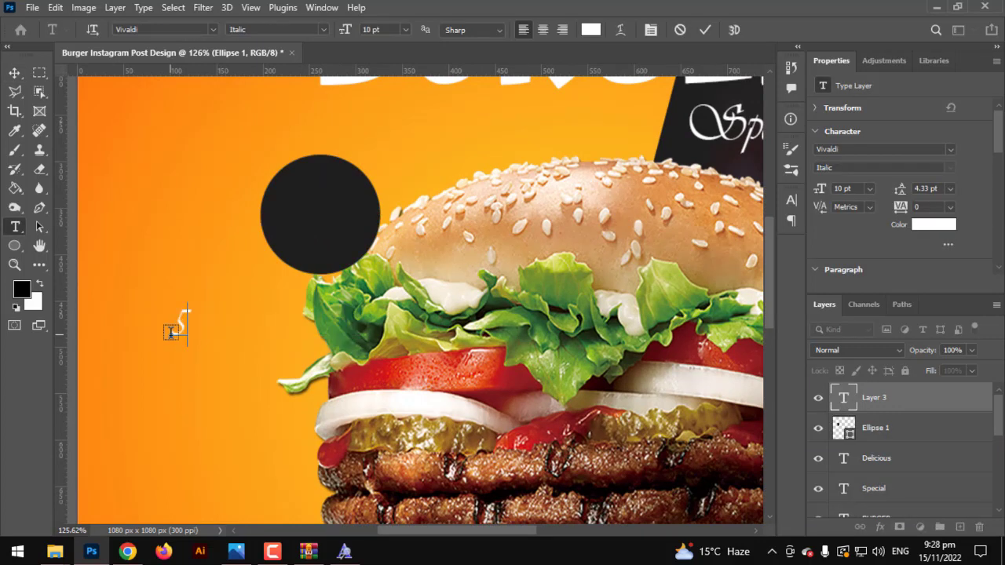
text(8)
key(ctrl+a)
click(213, 30)
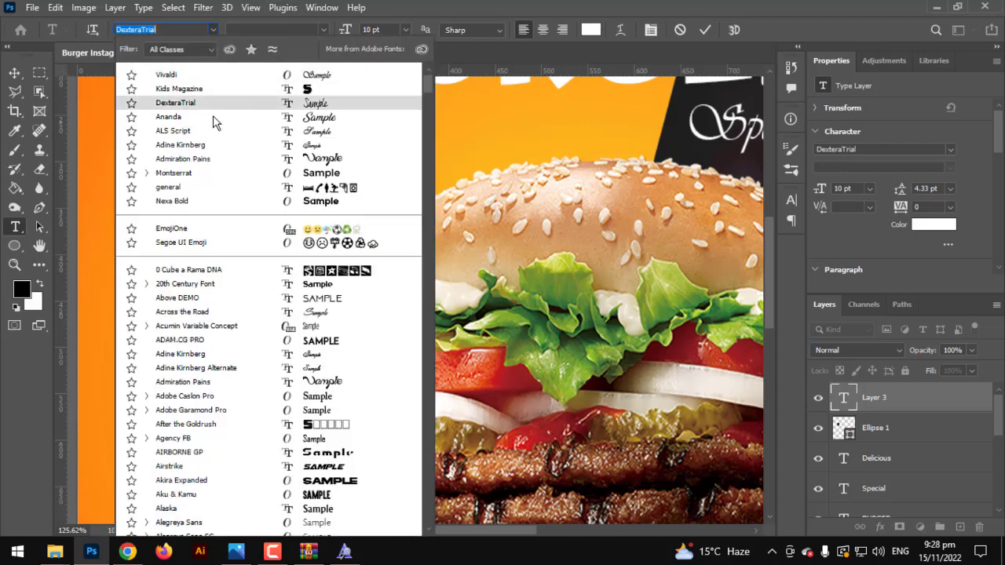
click(213, 202)
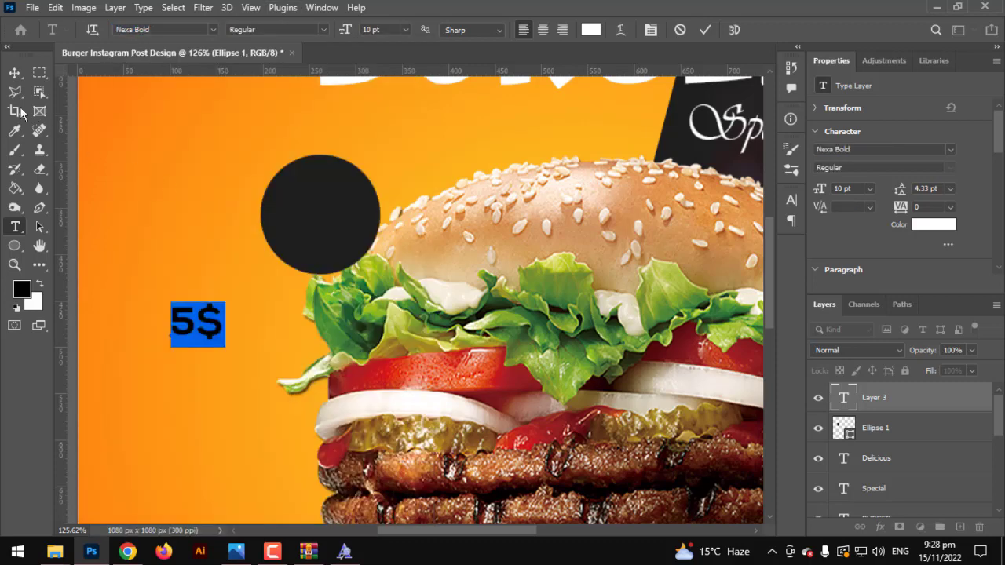
- Enlarge the "5$" text to about 13.4 pt and place it in the middle of the dark circle
click(15, 73)
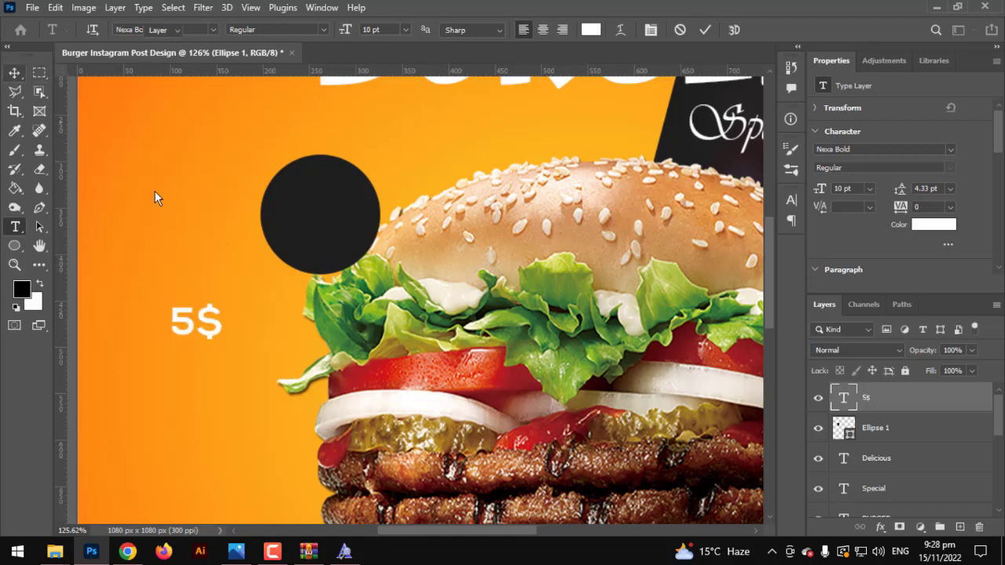
key(ctrl+t)
drag(225, 304, 336, 221)
key(Return)
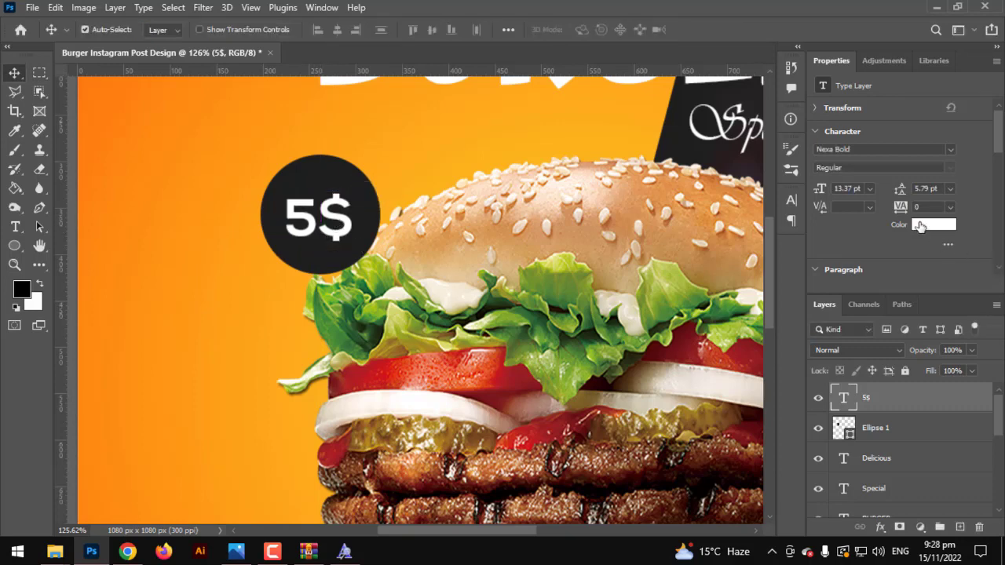
- Recolour the "5$" text with orange #fe7e0e sampled from the background gradient
click(921, 226)
click(101, 90)
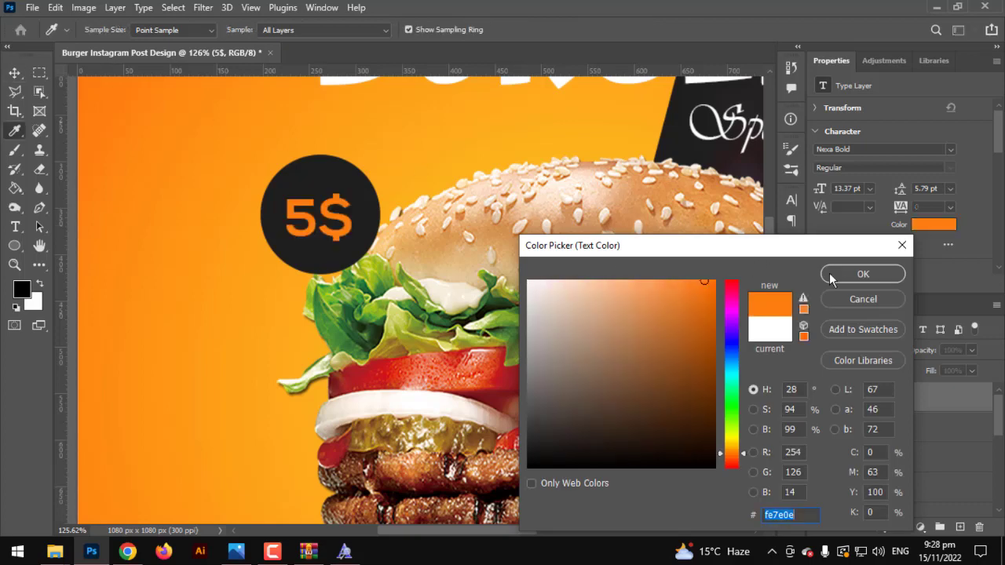
key(Return)
click(14, 73)
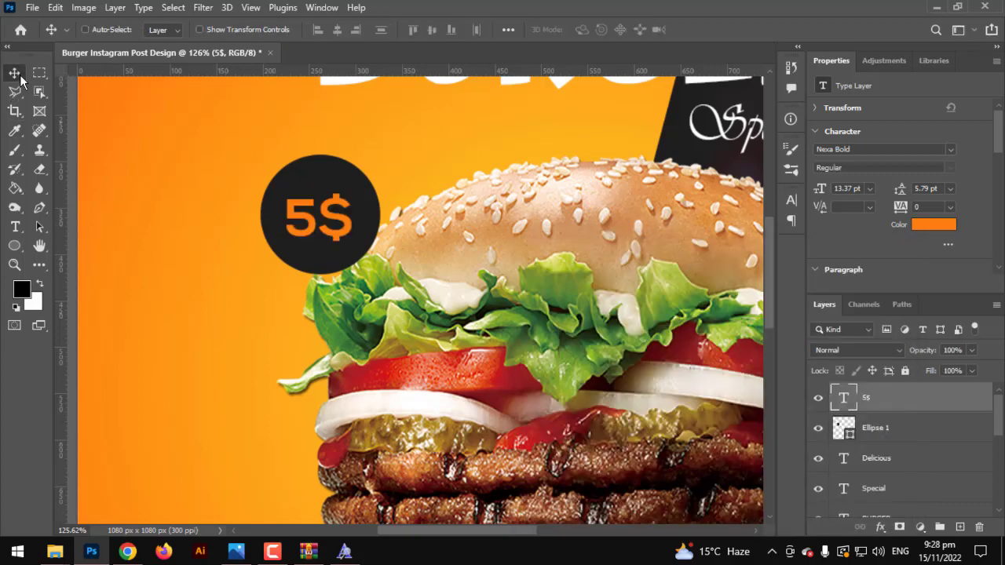
- Give the dark circle a black drop shadow with 27% opacity, 128° angle, 13 px distance and 8 px size
key(ctrl+0)
scroll(361, 330, up, 2)
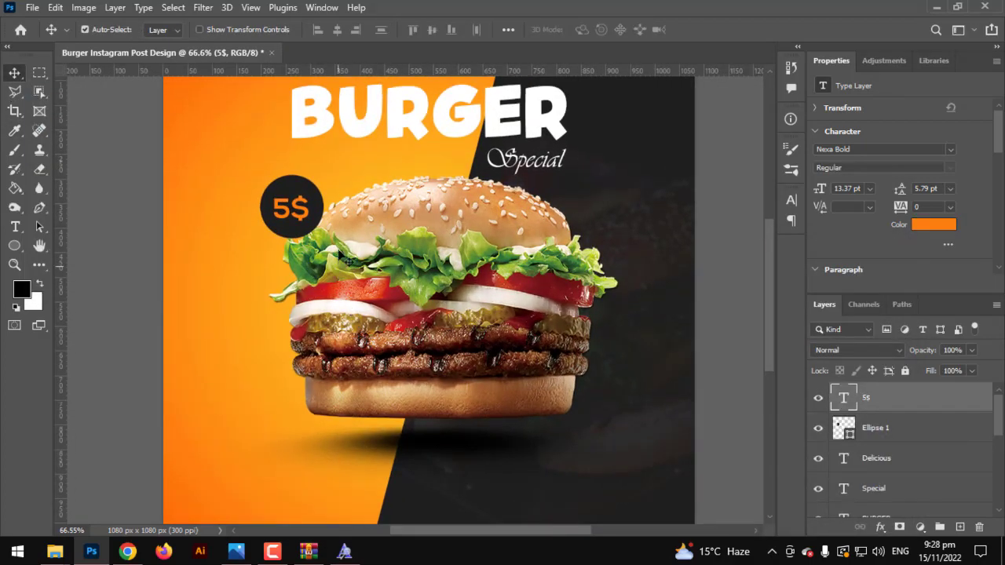
right_click(891, 430)
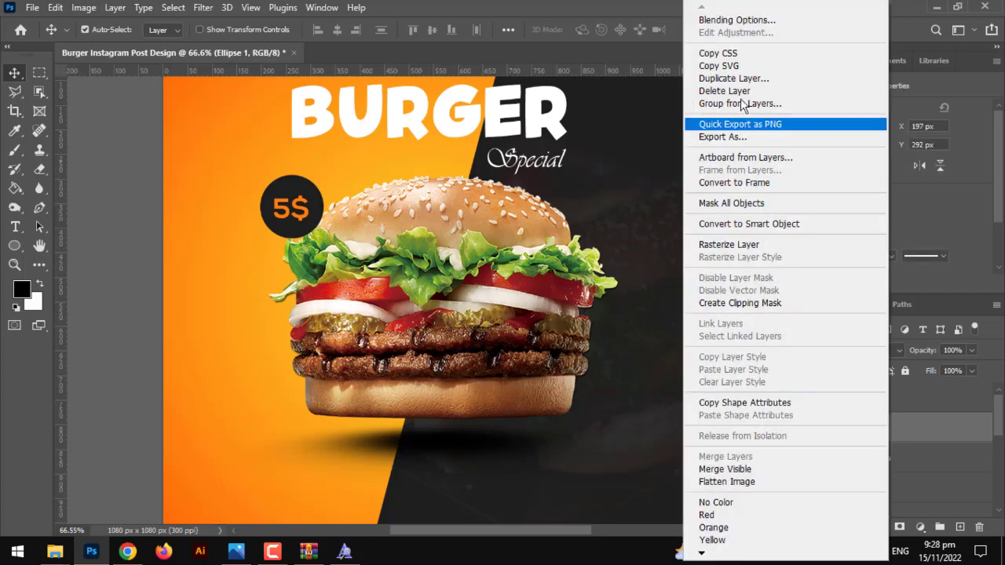
click(674, 154)
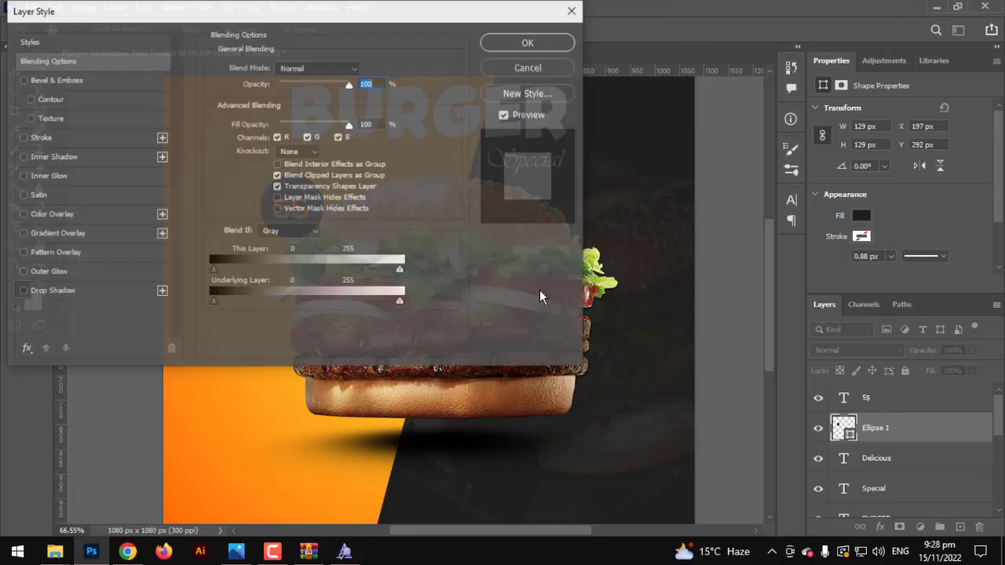
drag(274, 11, 804, 95)
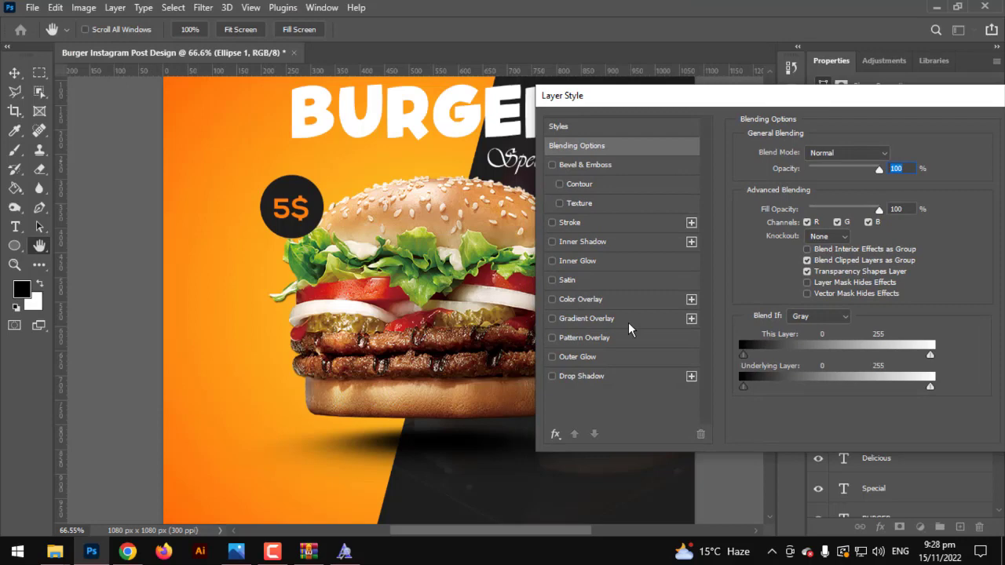
click(572, 377)
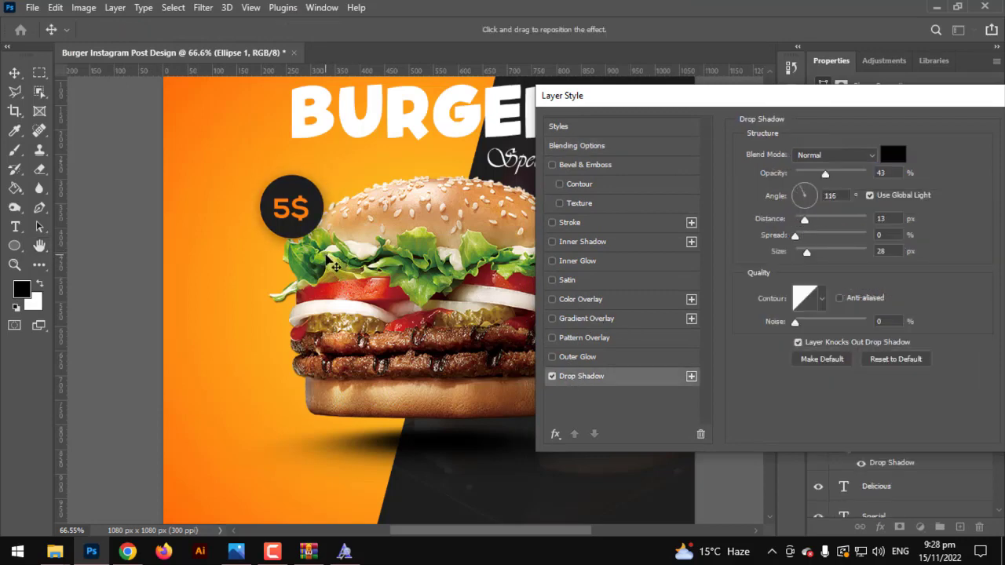
drag(335, 268, 332, 272)
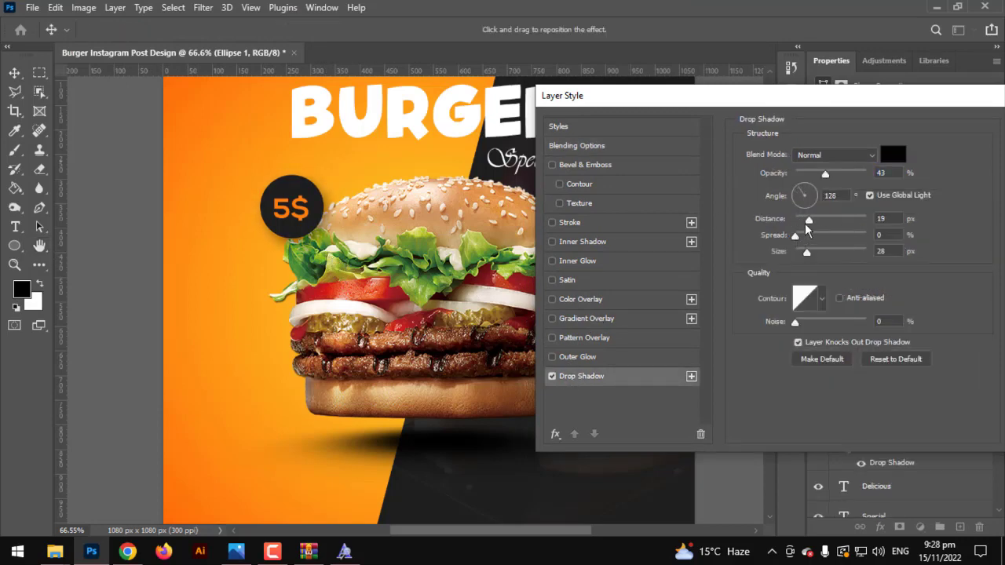
drag(806, 223, 802, 253)
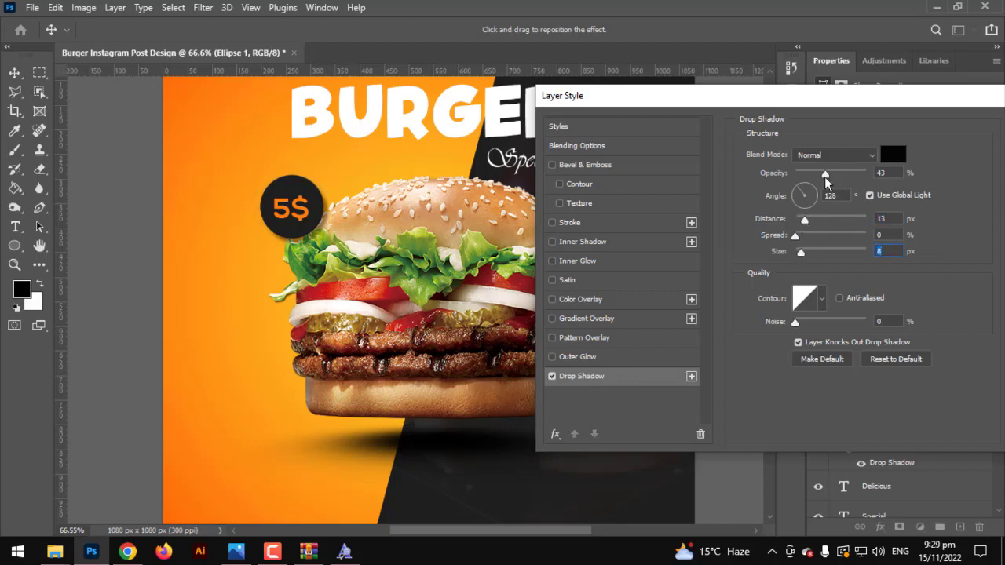
drag(825, 175, 815, 180)
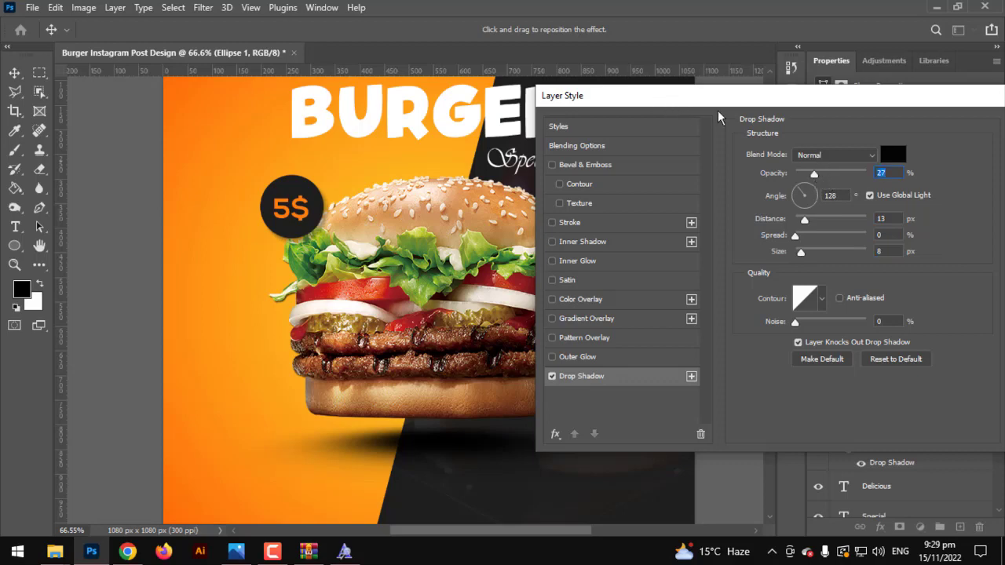
- Add a 7 px orange outside stroke to the dark circle and apply the layer style
drag(718, 100, 654, 99)
click(507, 221)
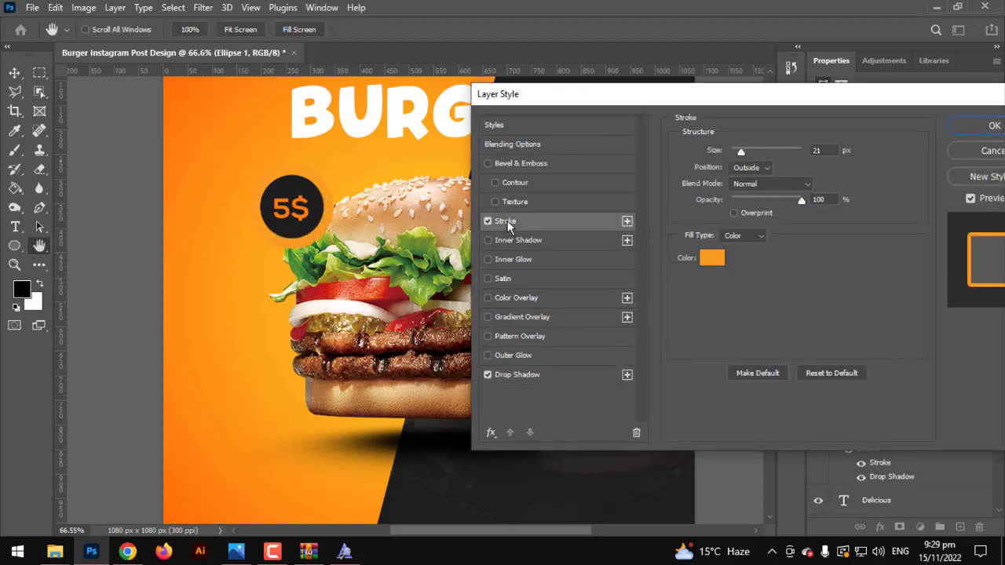
drag(741, 150, 736, 150)
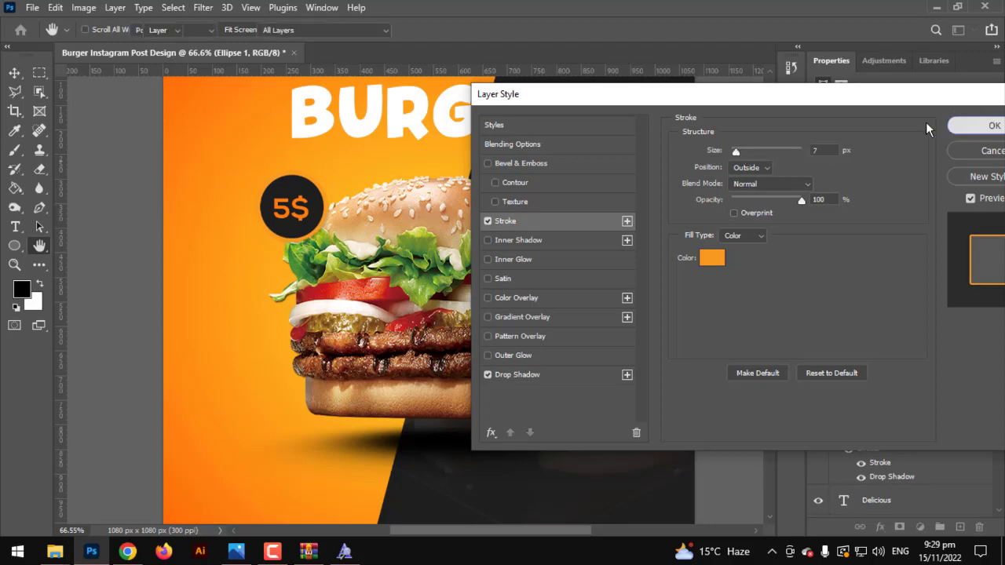
click(982, 126)
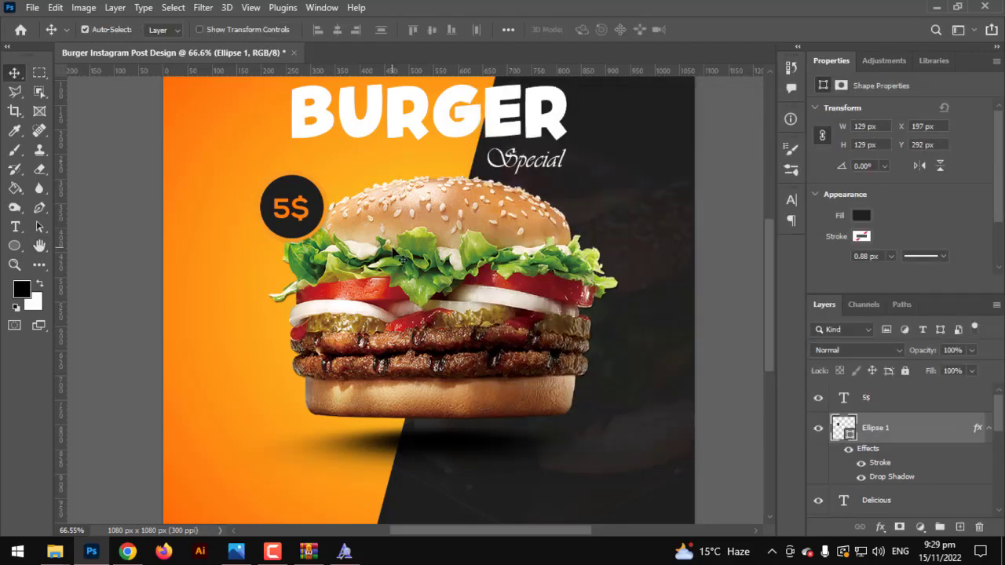
- Add the text "FREE HOME DELIVERY" in 10 pt Nexa Bold below the burger's shadow
scroll(395, 252, down, 2)
scroll(141, 259, up, 2)
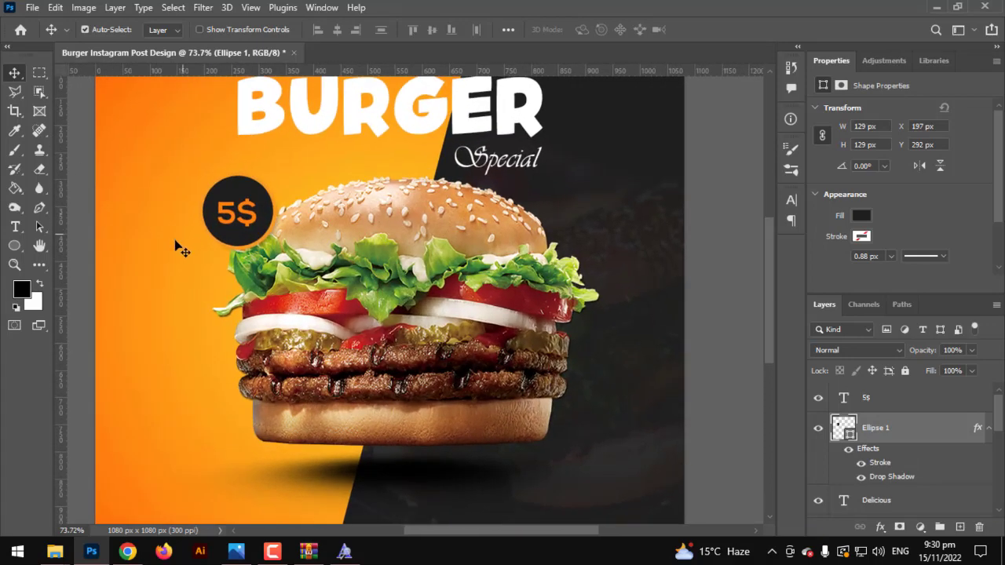
scroll(157, 259, down, 3)
click(15, 227)
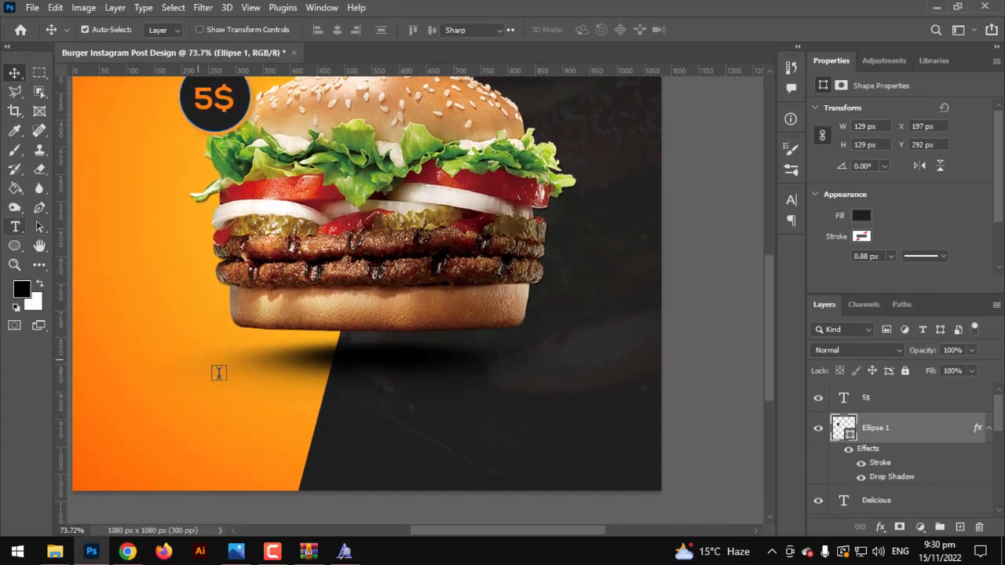
click(237, 402)
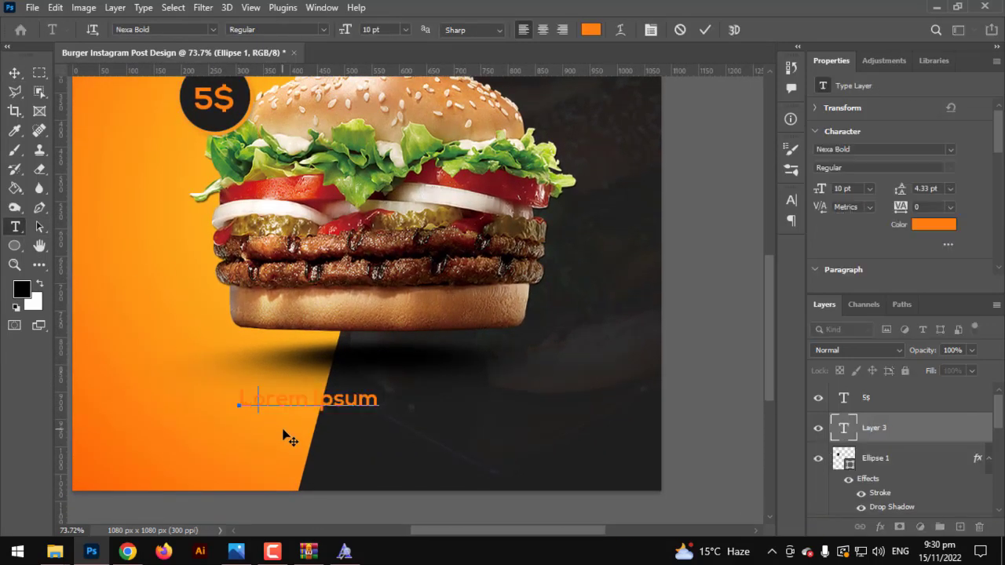
text(fre)
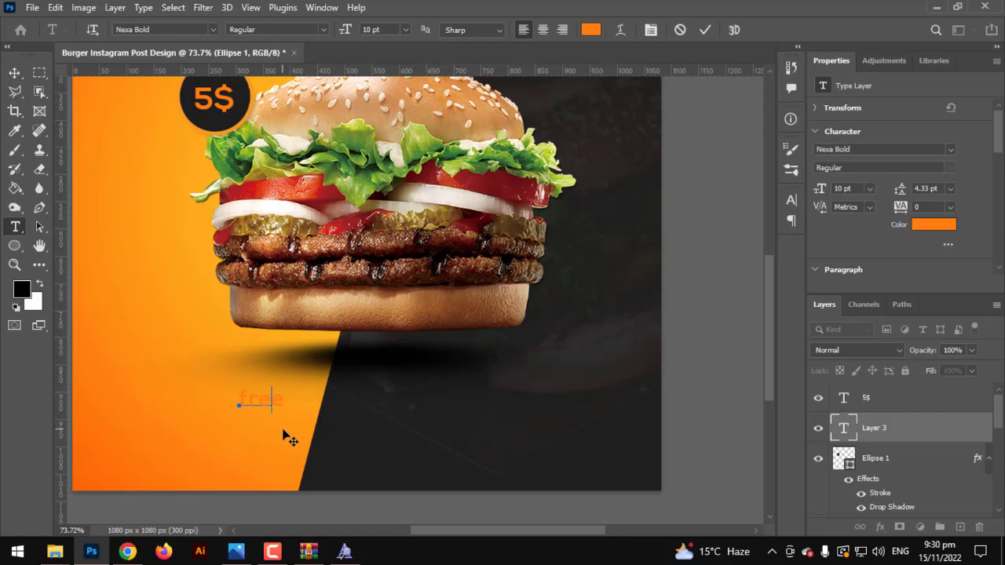
text(e)
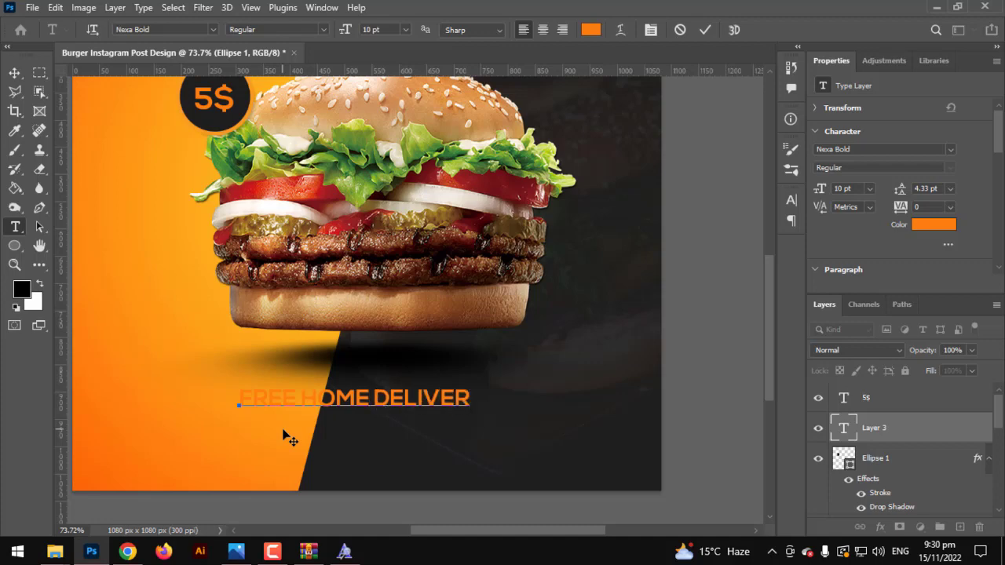
text(Y)
- Change the colour of the whole "FREE HOME DELIVERY" text to white, ffffff
key(ctrl+a)
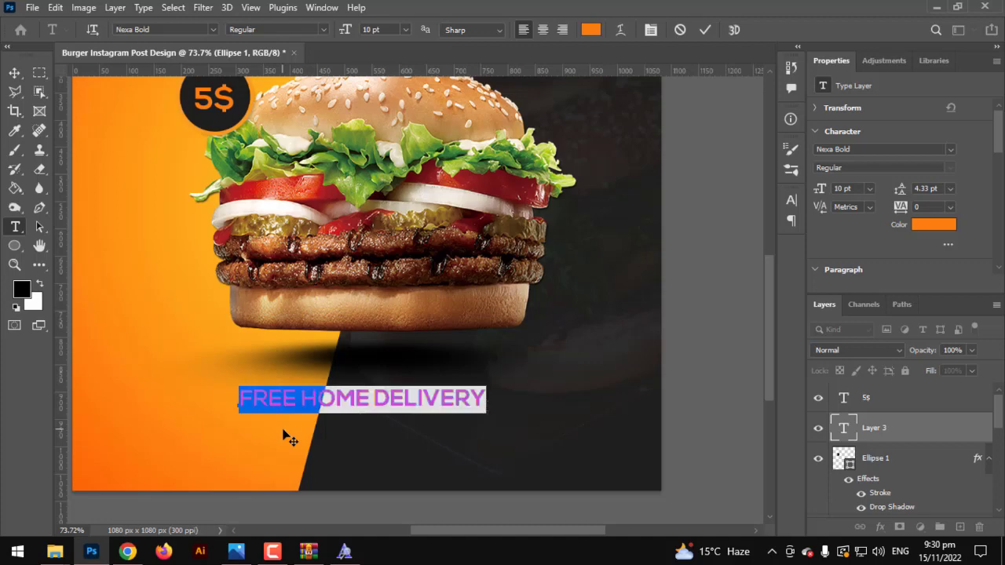
click(591, 30)
text(ffffff)
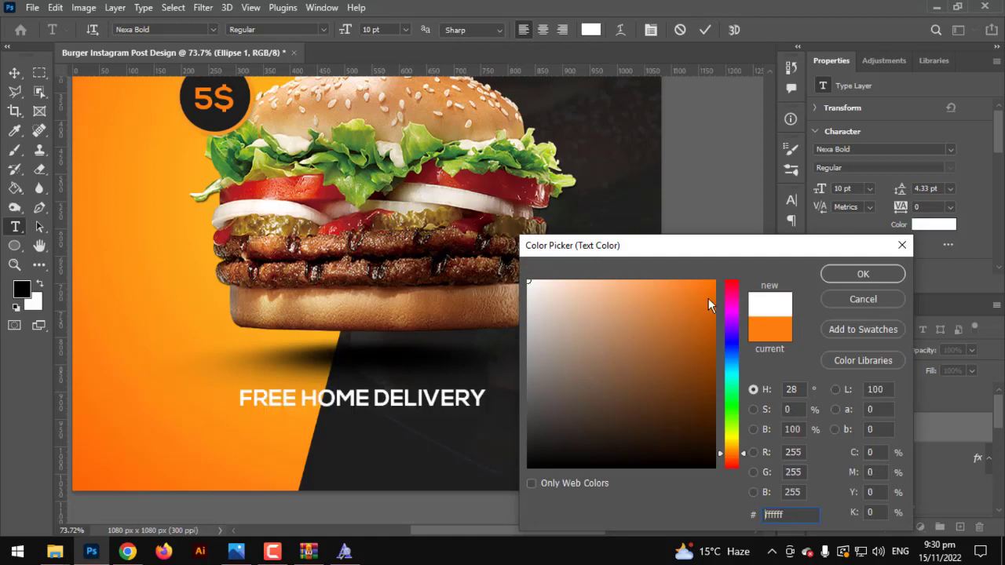
click(849, 275)
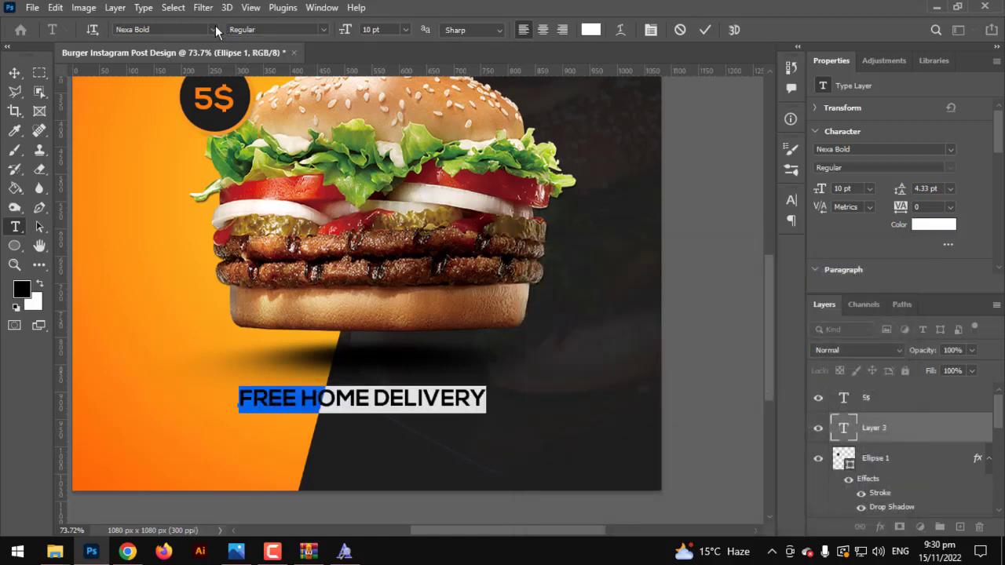
- Change the font of the "FREE HOME DELIVERY" text to Montserrat Bold
click(214, 30)
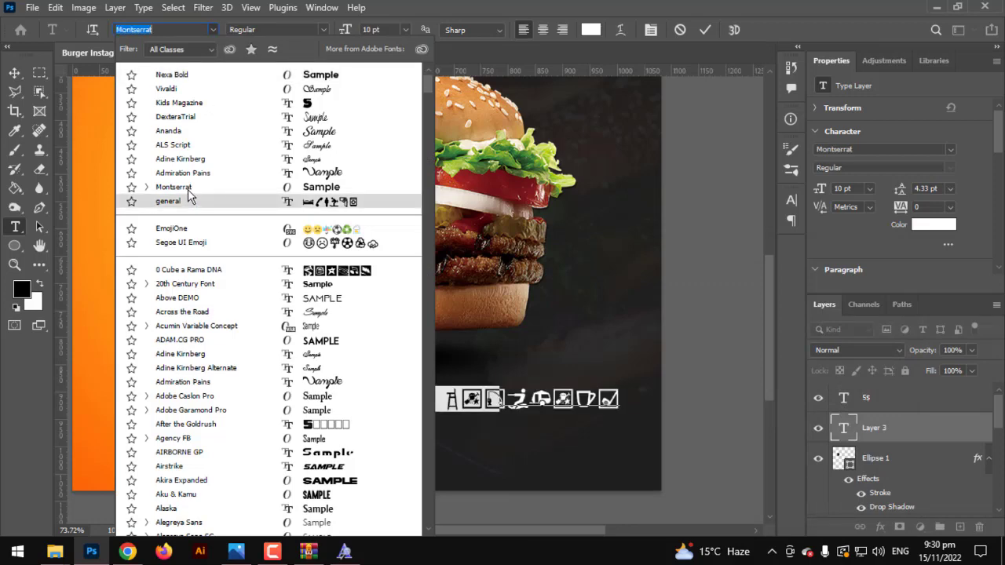
click(187, 188)
click(322, 30)
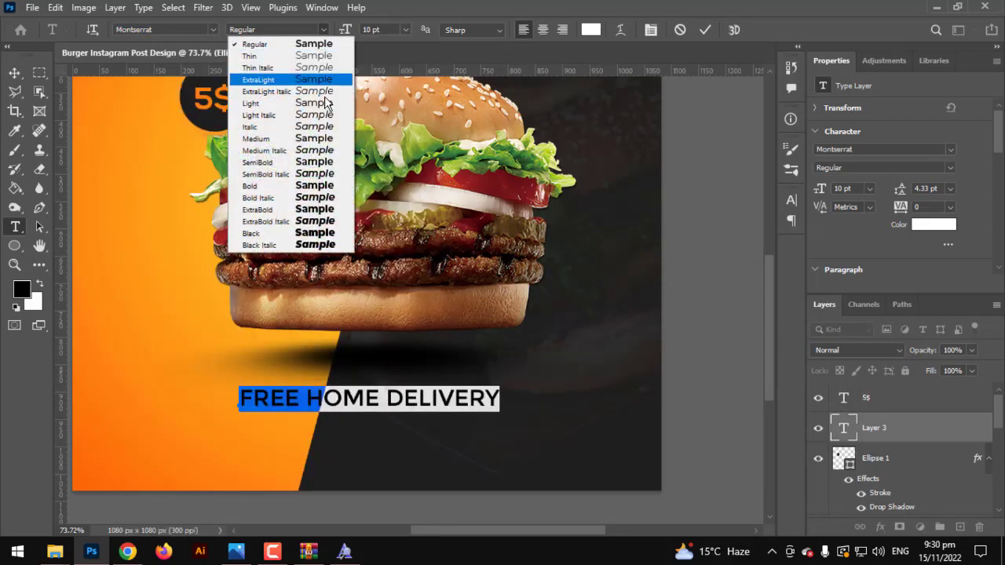
click(310, 186)
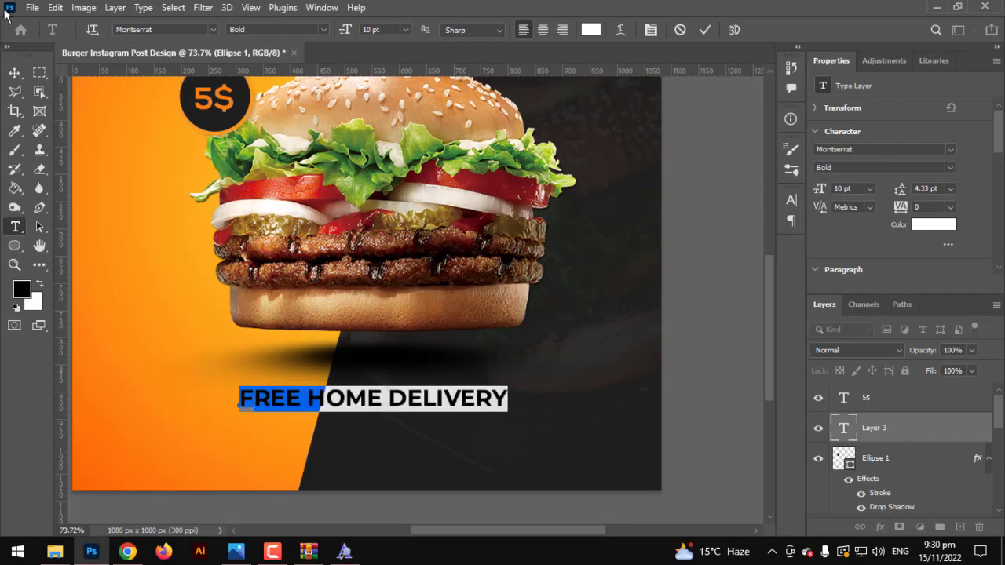
- Centre the "FREE HOME DELIVERY" text horizontally on the canvas and scale it down to about 88%
click(15, 73)
key(ctrl+a)
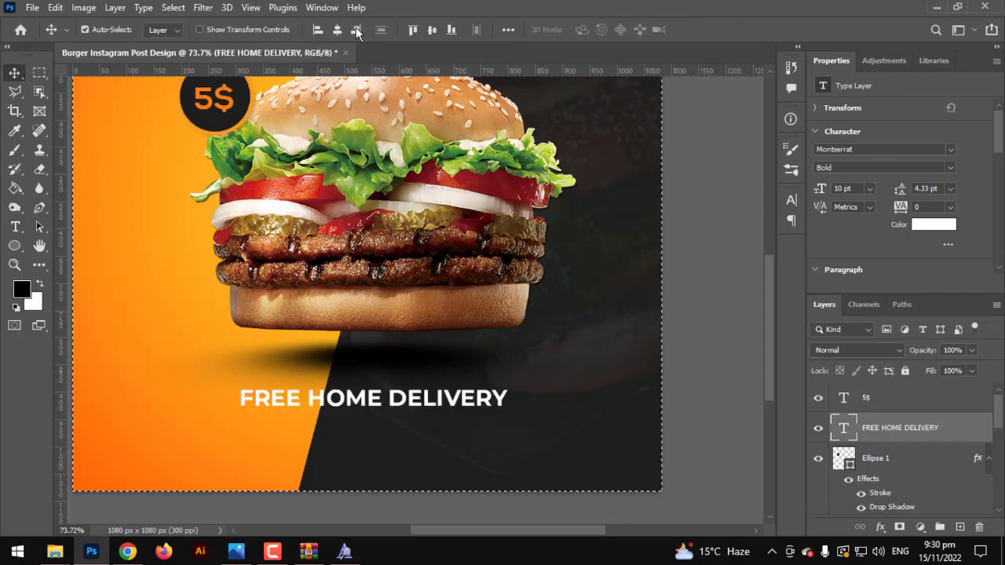
click(337, 30)
key(ctrl+d)
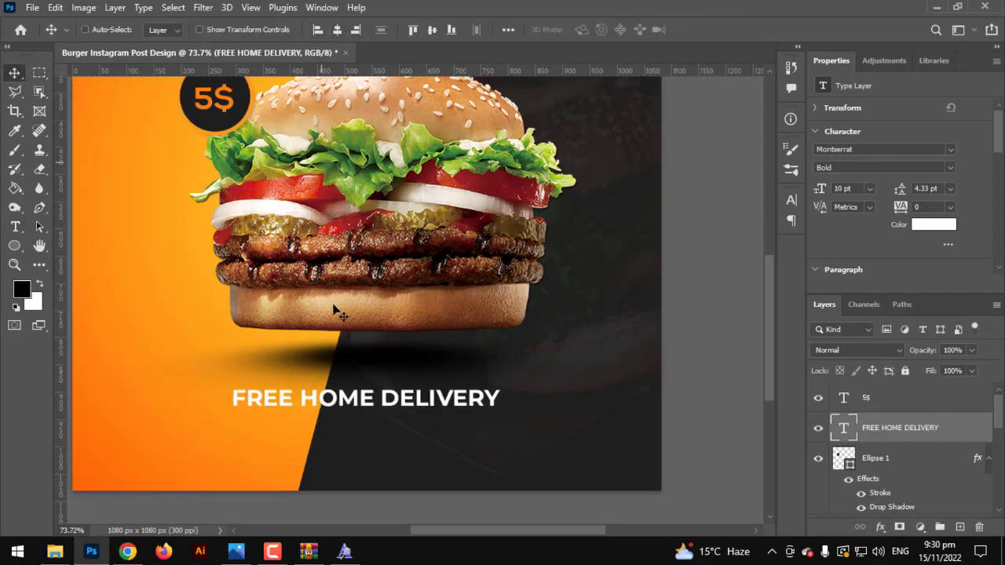
key(ctrl+t)
mouse_move(501, 399)
mouse_down()
mouse_move(549, 401)
mouse_move(468, 397)
mouse_move(488, 394)
mouse_up()
key(Return)
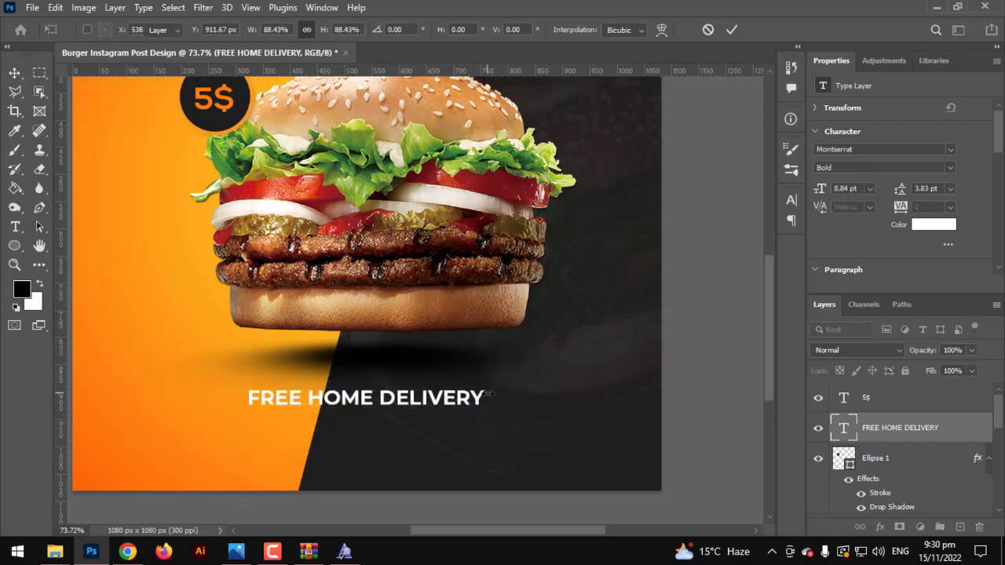
- Place the Call contact group below the "FREE HOME DELIVERY" text and scale it down slightly, transforming despite the missing font
scroll(400, 463, up, 3)
drag(397, 464, 467, 401)
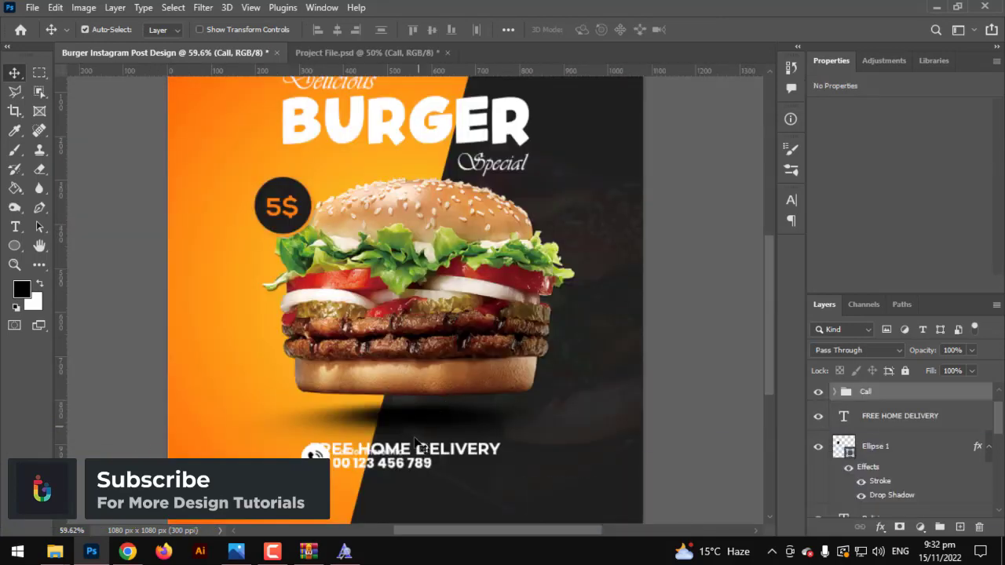
scroll(424, 448, up, 2)
key(ctrl+t)
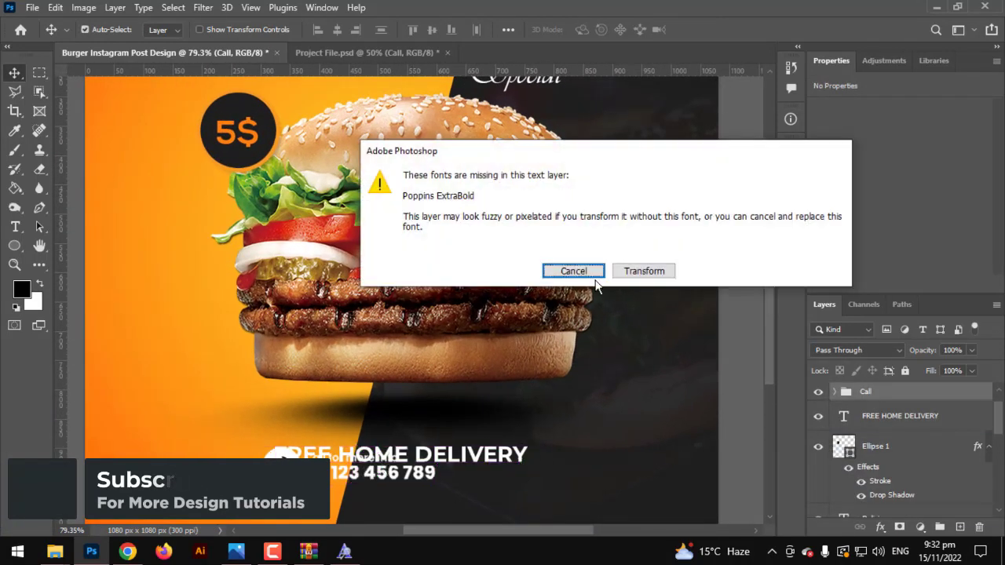
click(637, 273)
drag(382, 470, 420, 506)
drag(431, 497, 411, 426)
key(Return)
scroll(402, 428, up, 1)
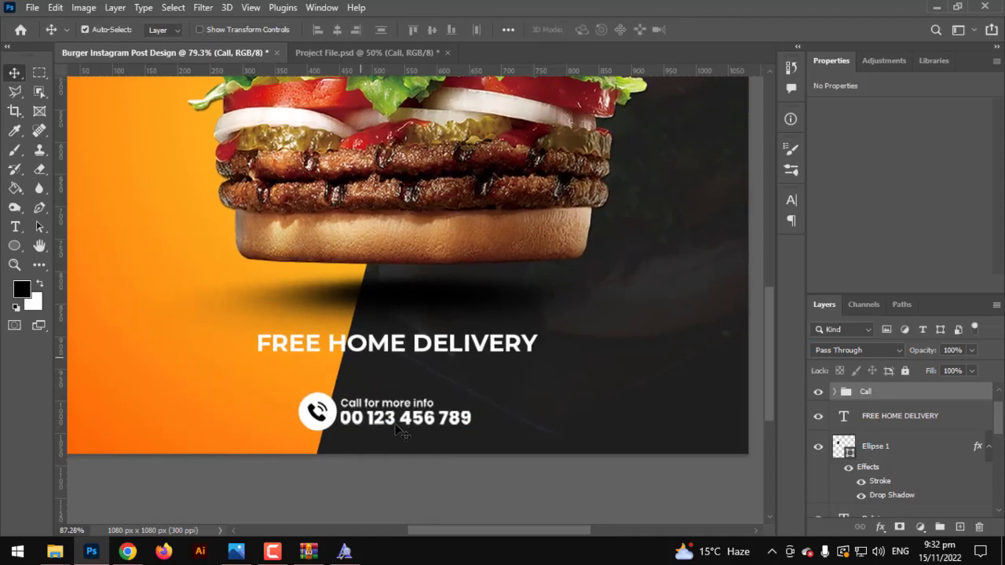
- Scale the phone icon and its white circle to about 79% and place them above the "Call for more info" line
scroll(402, 428, up, 2)
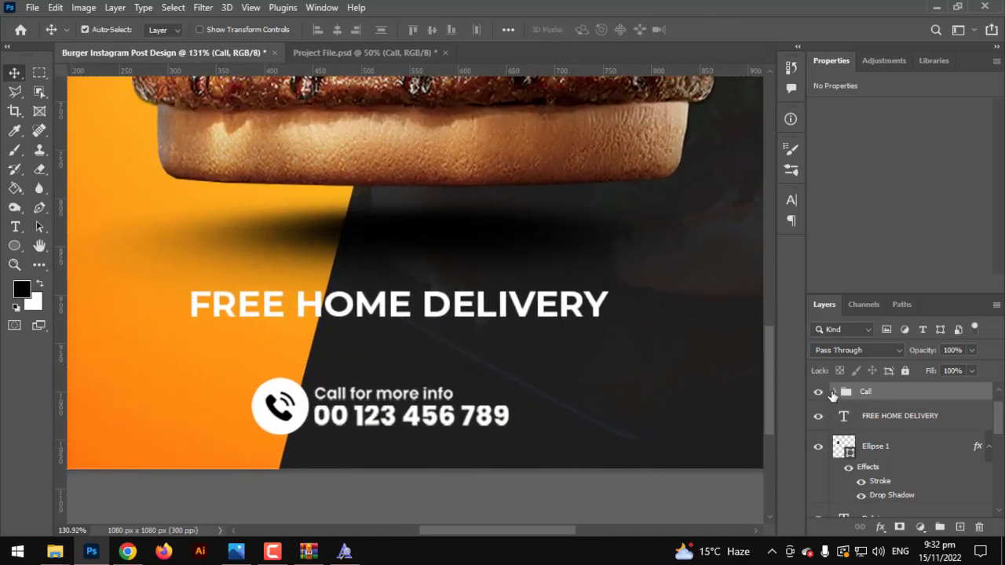
click(834, 392)
click(894, 424)
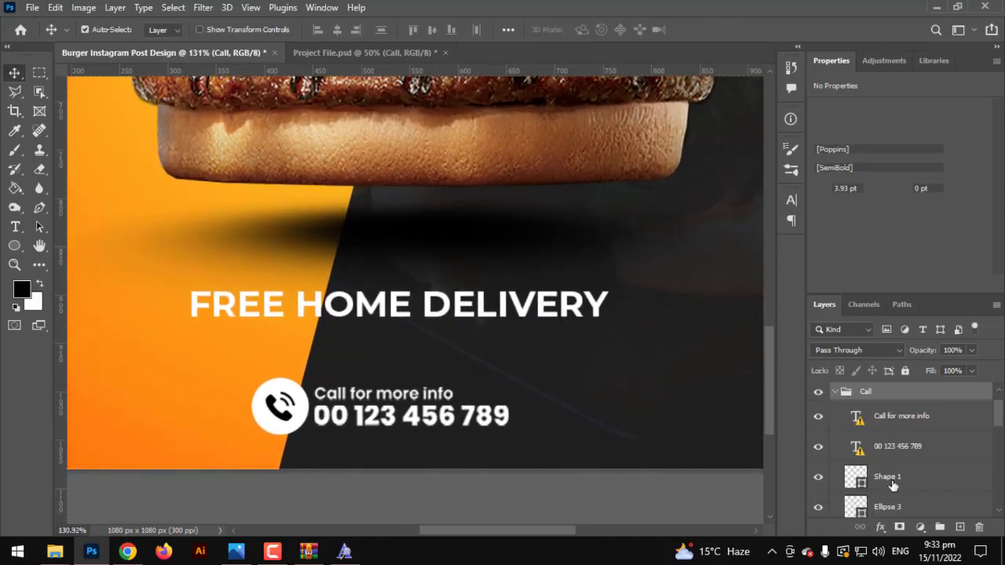
click(894, 480)
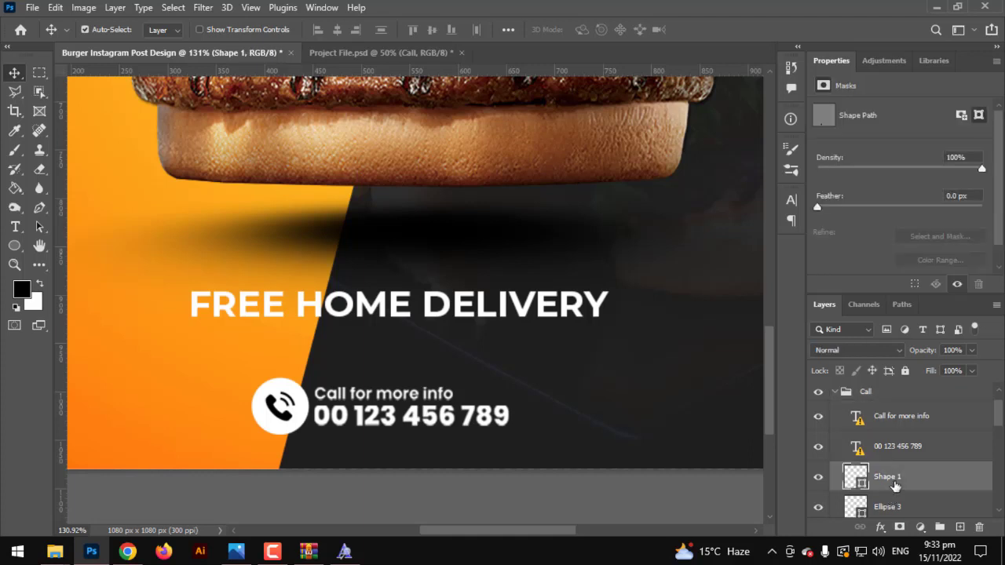
shift+click(894, 506)
key(ctrl+t)
drag(281, 404, 399, 336)
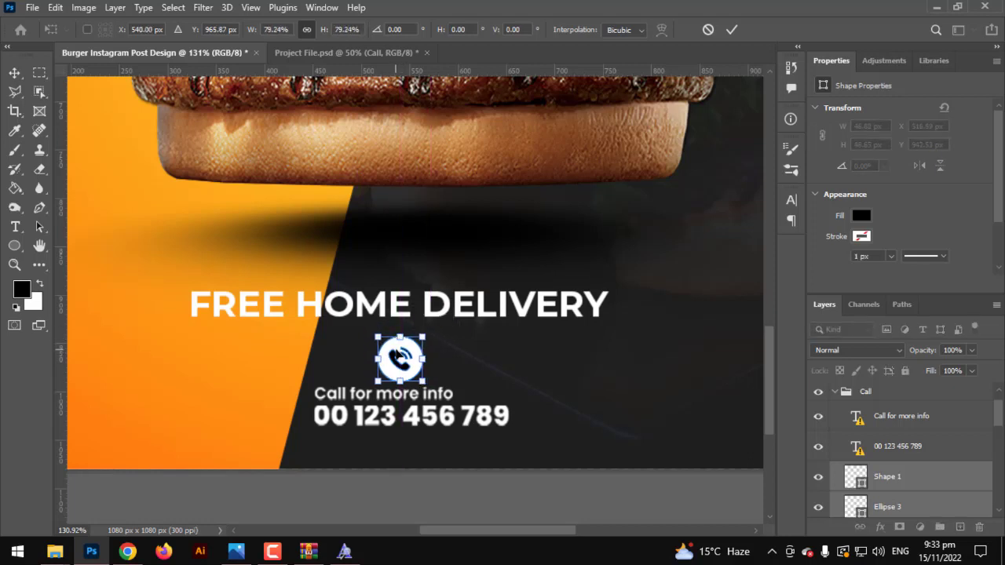
key(Return)
- Move "Call for more info" over the phone number and align the icon and both text lines on their horizontal centres
click(410, 401)
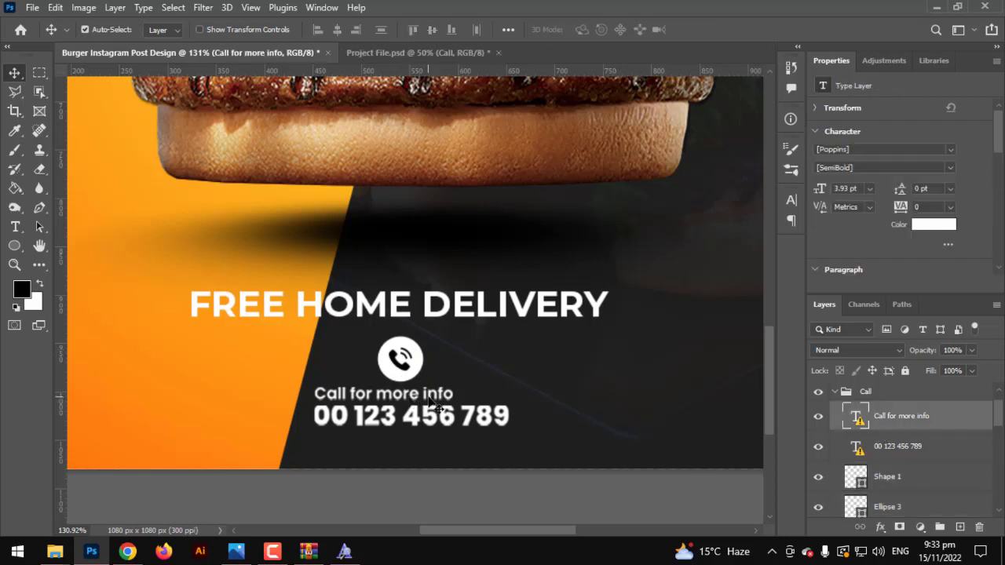
drag(434, 405, 457, 402)
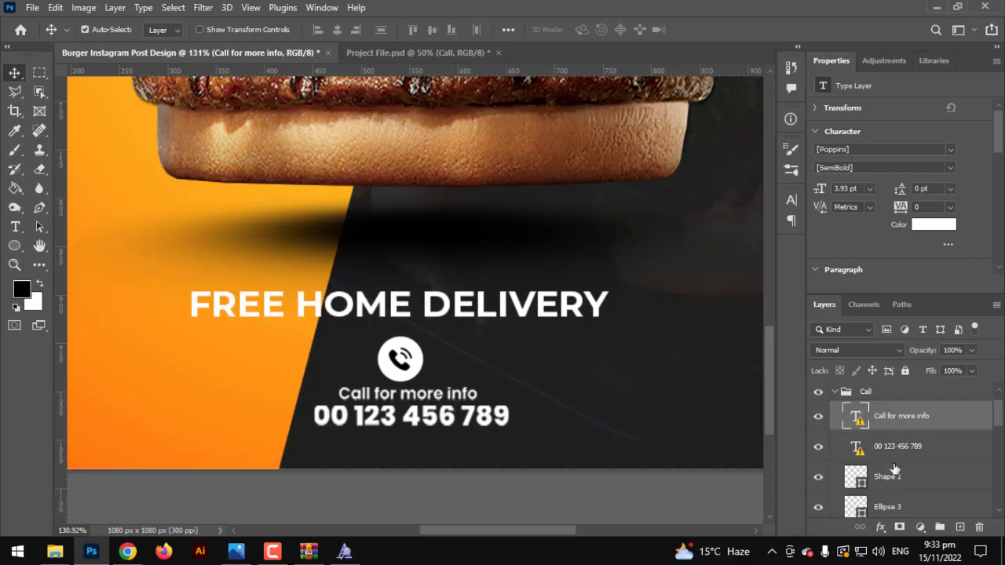
scroll(895, 469, down, 2)
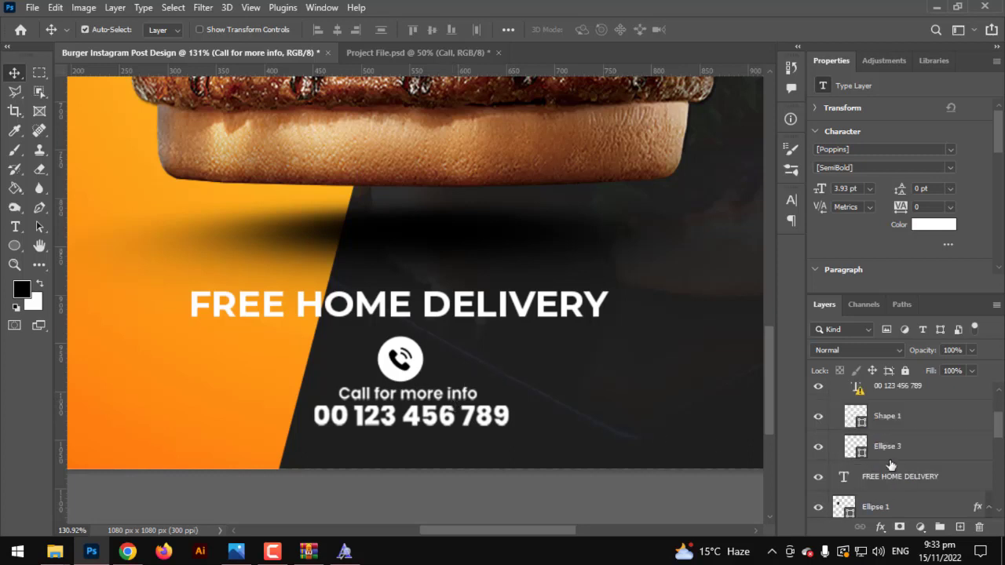
click(336, 29)
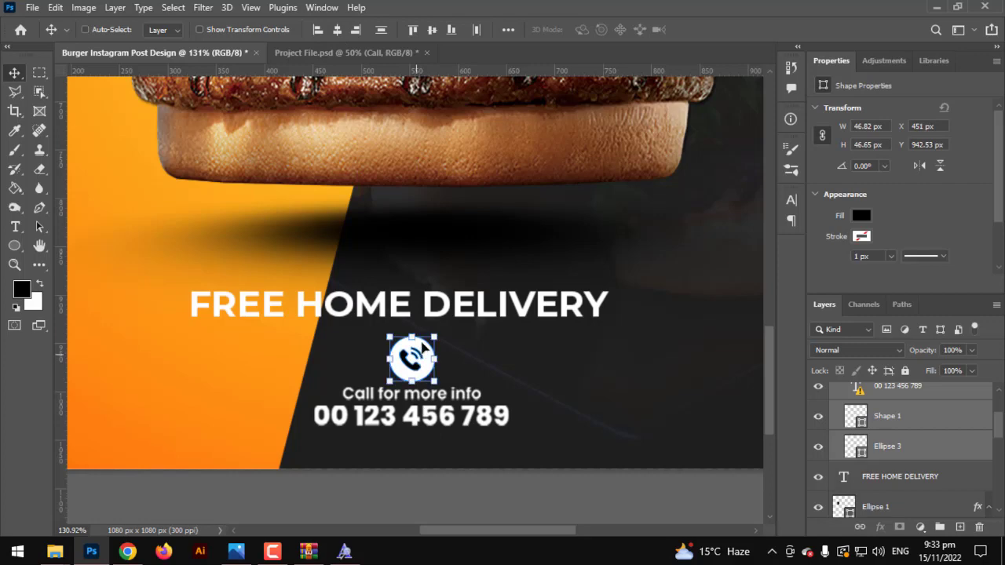
- Scale the whole Call group down to about 85% and position it centred beneath the "FREE HOME DELIVERY" text
key(ctrl+t)
scroll(879, 434, up, 3)
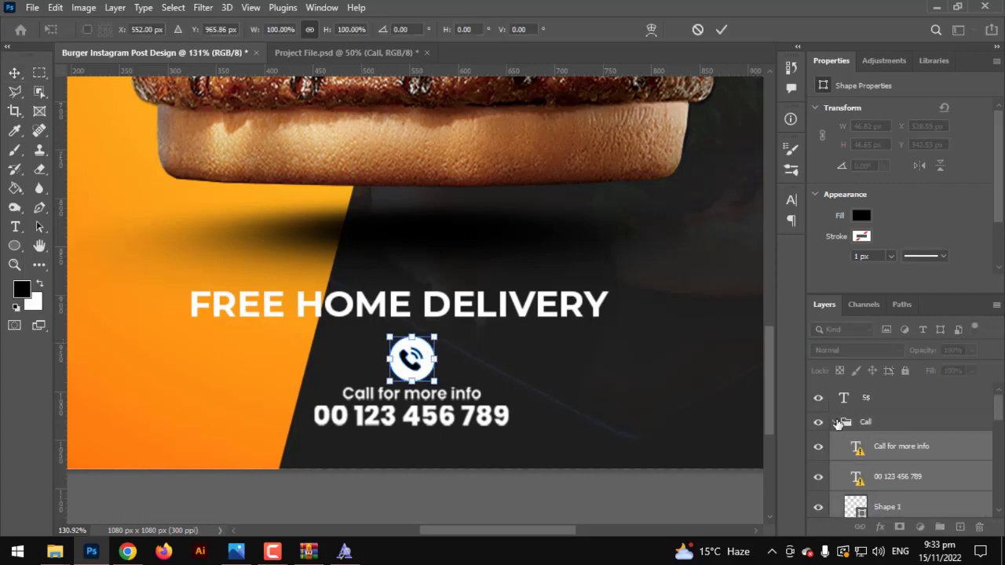
click(839, 424)
key(ctrl+t)
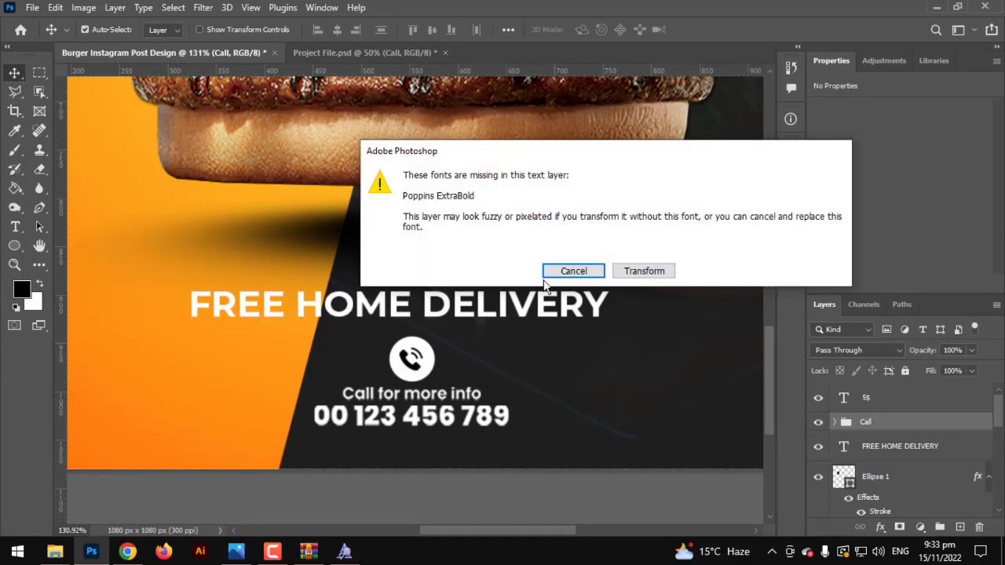
click(641, 271)
drag(421, 329, 428, 351)
drag(428, 387, 416, 380)
key(Return)
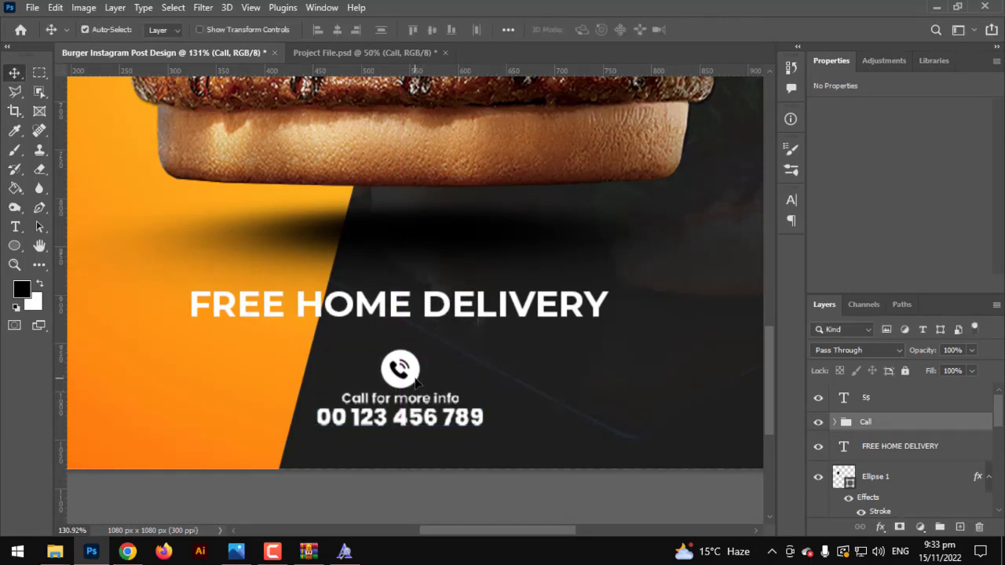
- Move the "FREE HOME DELIVERY" text straight down to sit below the phone number
key(ctrl+0)
ctrl+click(408, 482)
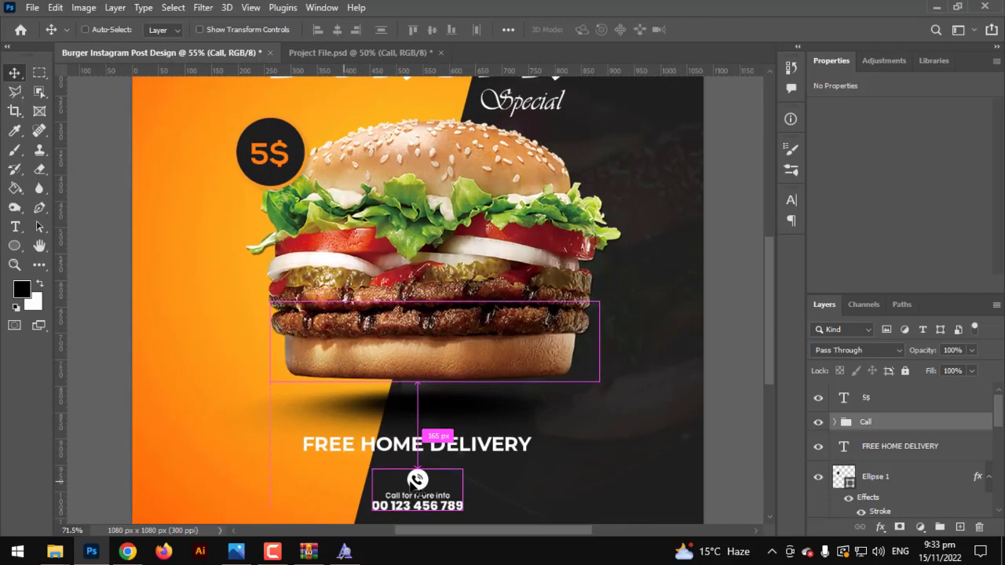
drag(410, 480, 465, 412)
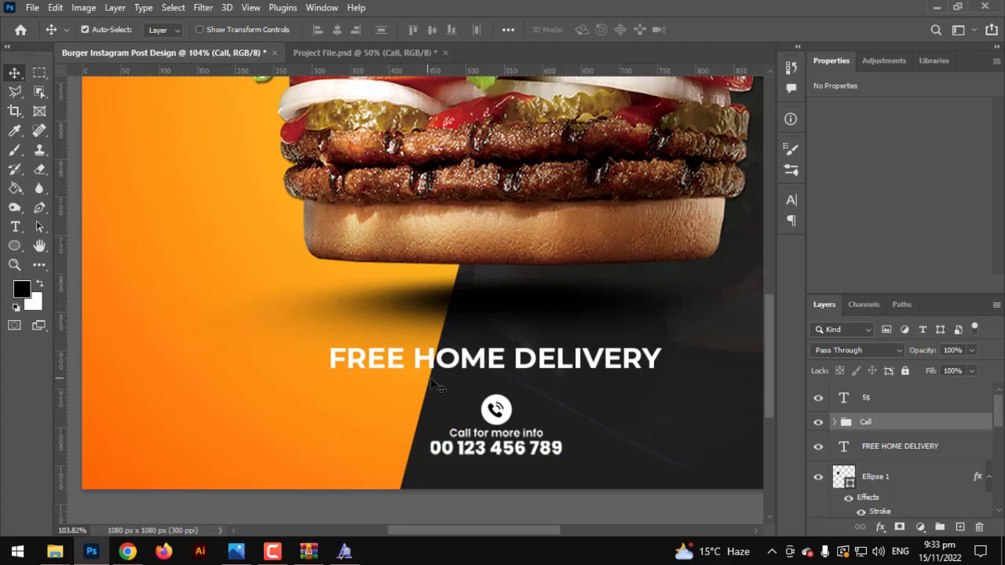
drag(484, 374, 485, 487)
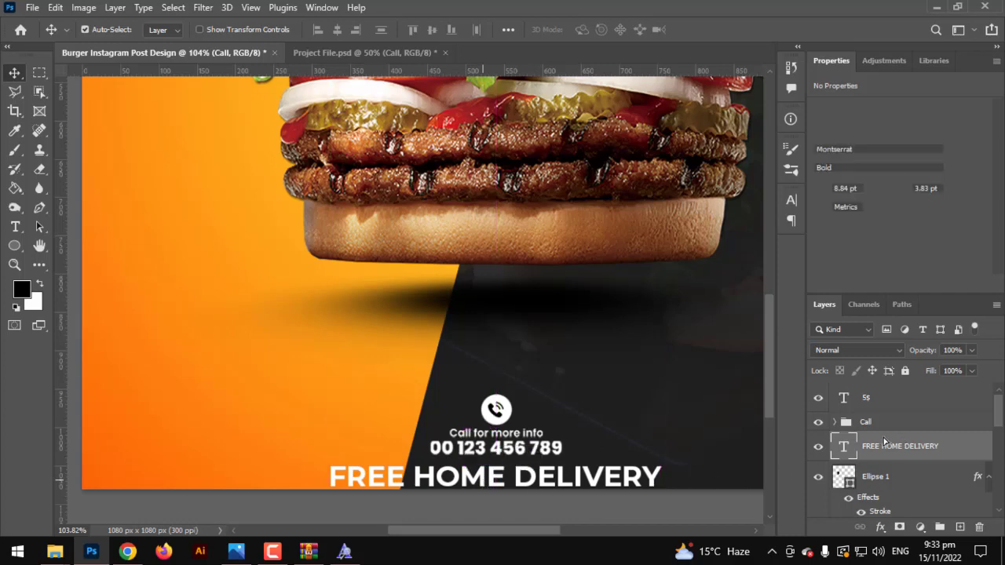
- Enlarge the Call group and the "FREE HOME DELIVERY" text together by about 25% and move them up towards the burger's shadow
ctrl+click(865, 428)
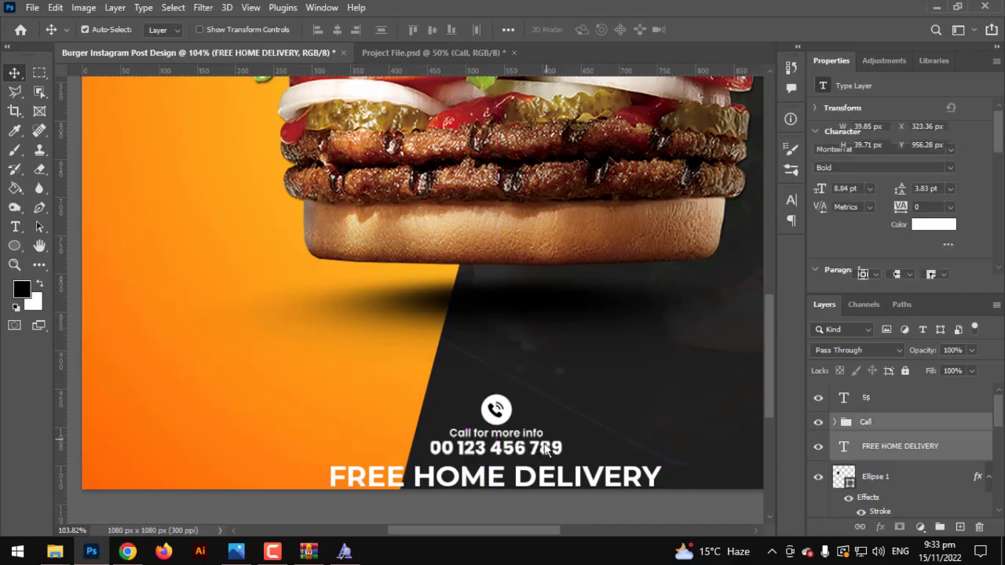
key(ctrl+t)
click(637, 273)
drag(496, 405, 499, 346)
key(Return)
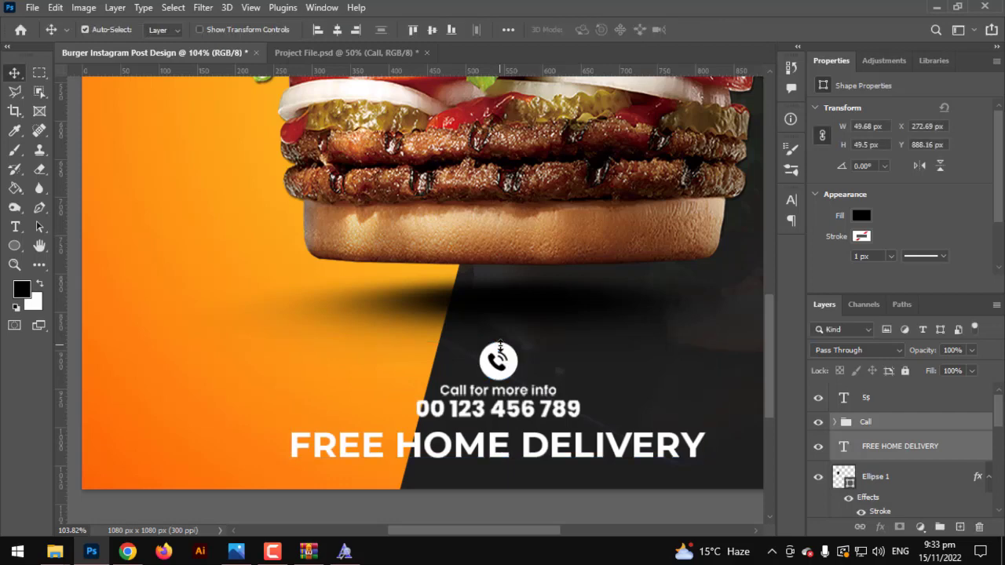
- Change the font of both the "Call for more info" and phone number text layers to Montserrat ExtraBold
click(836, 422)
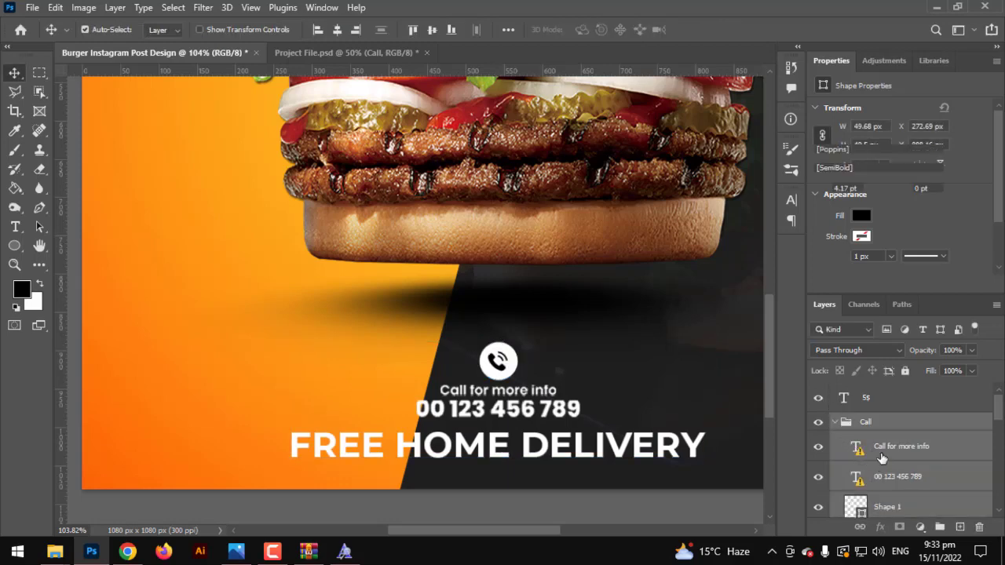
click(890, 451)
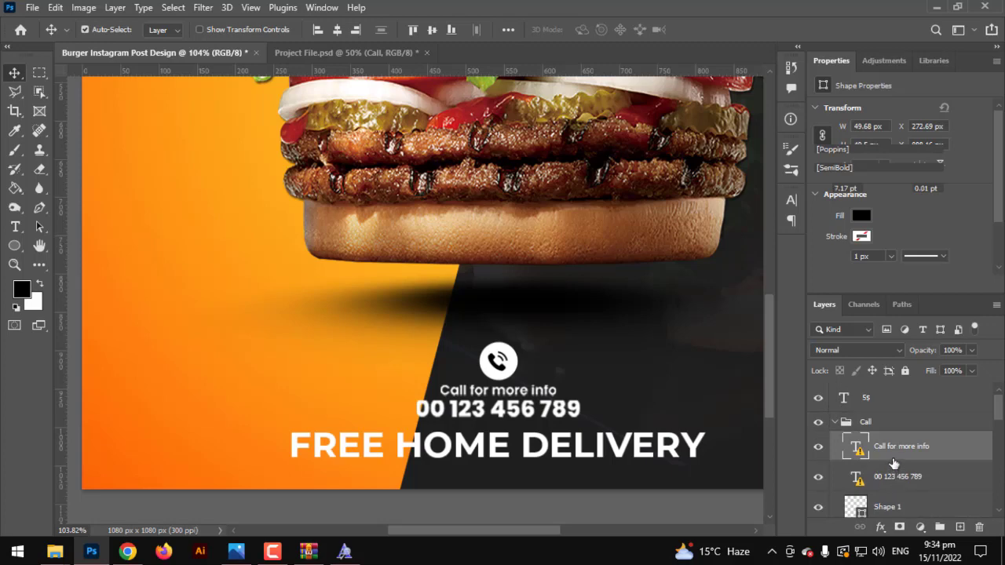
click(895, 464)
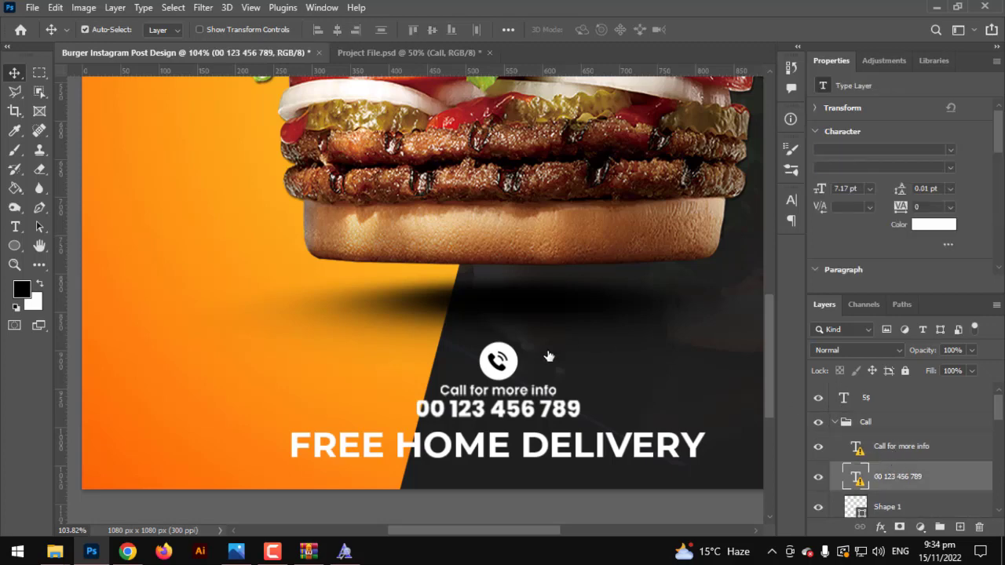
click(951, 150)
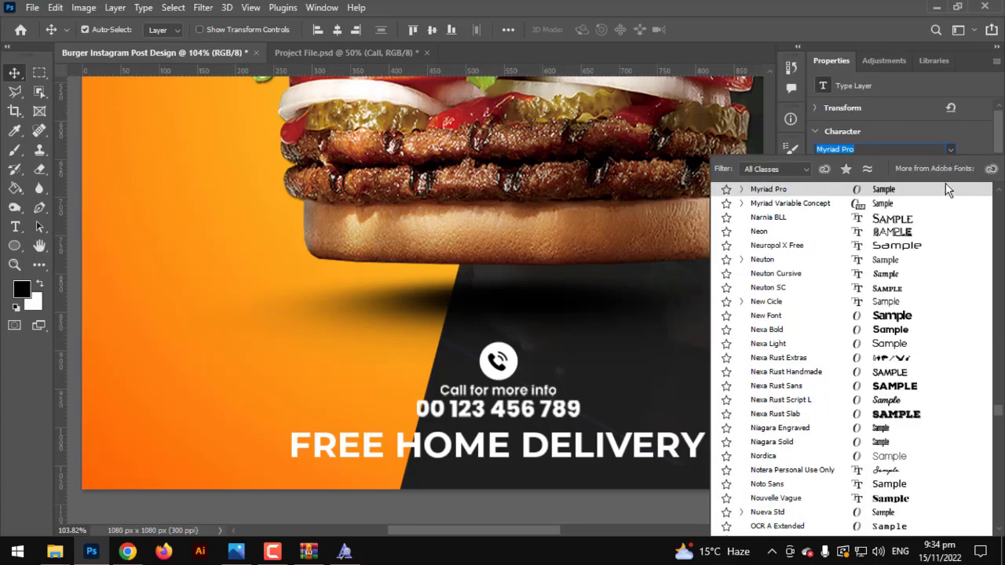
scroll(934, 295, up, 3)
drag(998, 406, 996, 195)
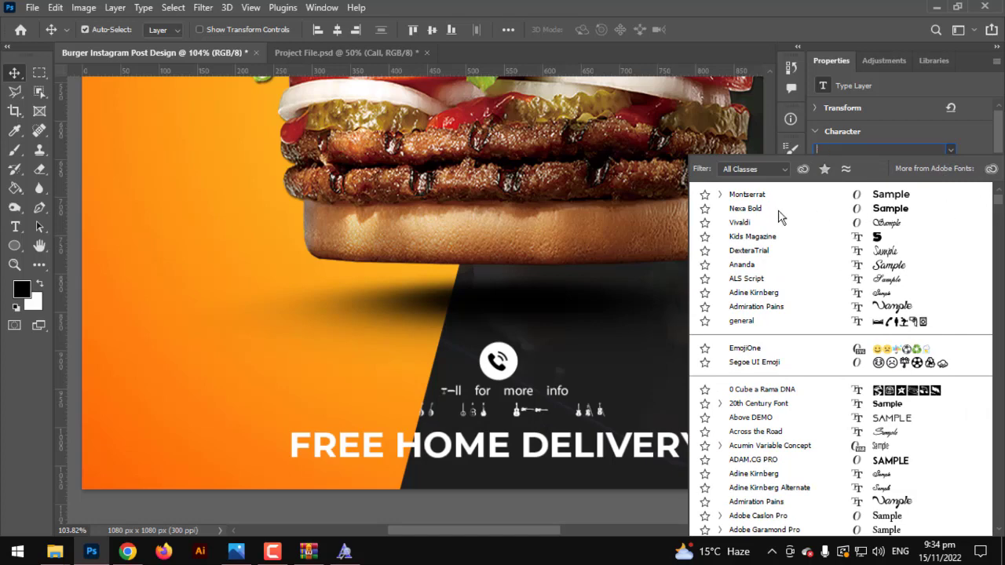
click(746, 195)
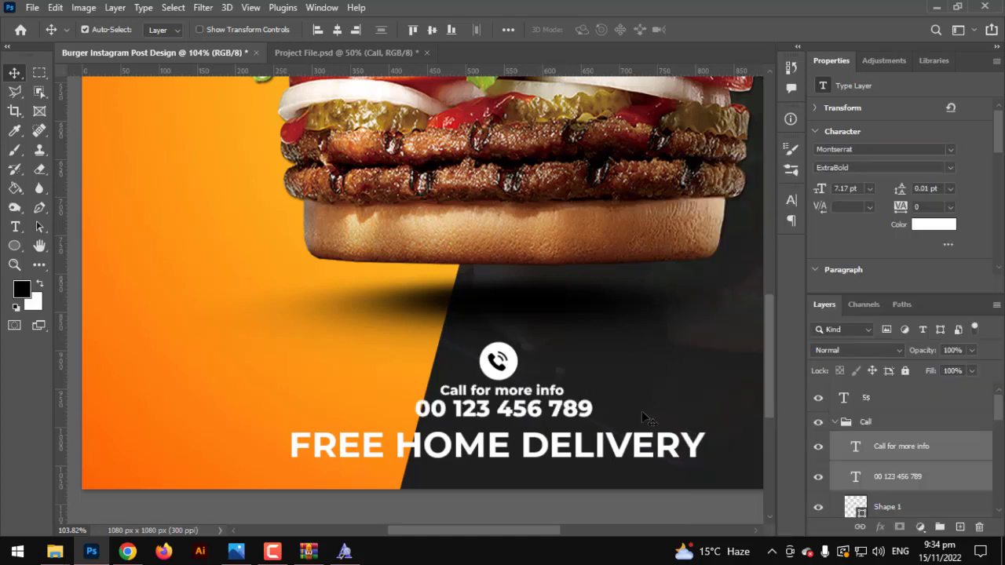
- Collapse the Call group and scale the "FREE HOME DELIVERY" text down to about 76% around its centre
scroll(399, 426, down, 3)
scroll(273, 449, down, 3)
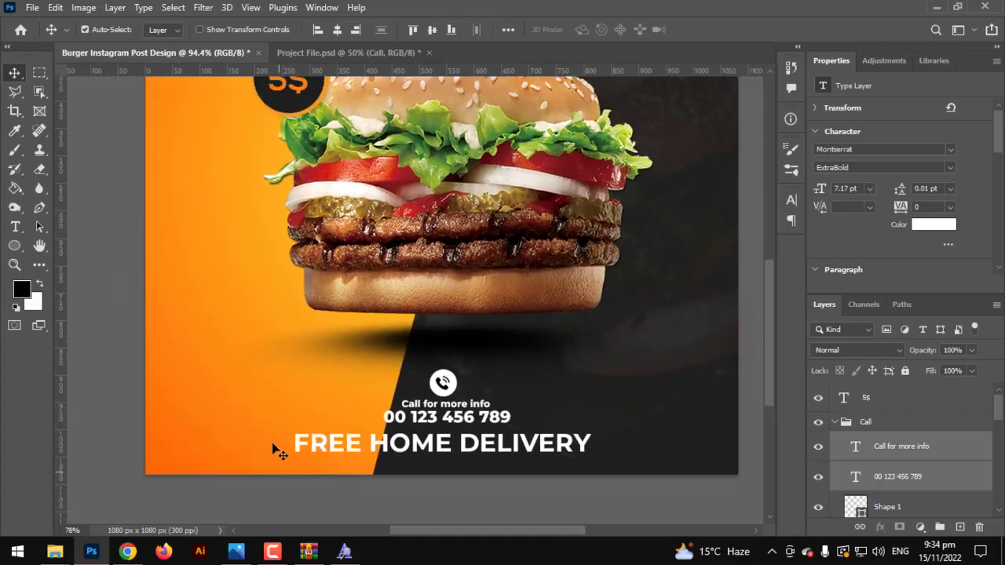
scroll(267, 454, up, 4)
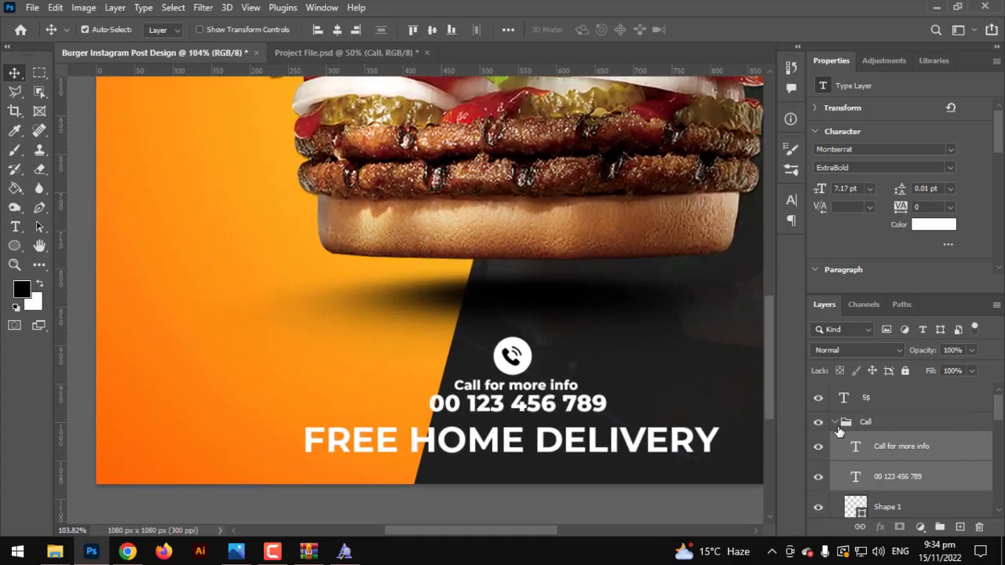
click(837, 423)
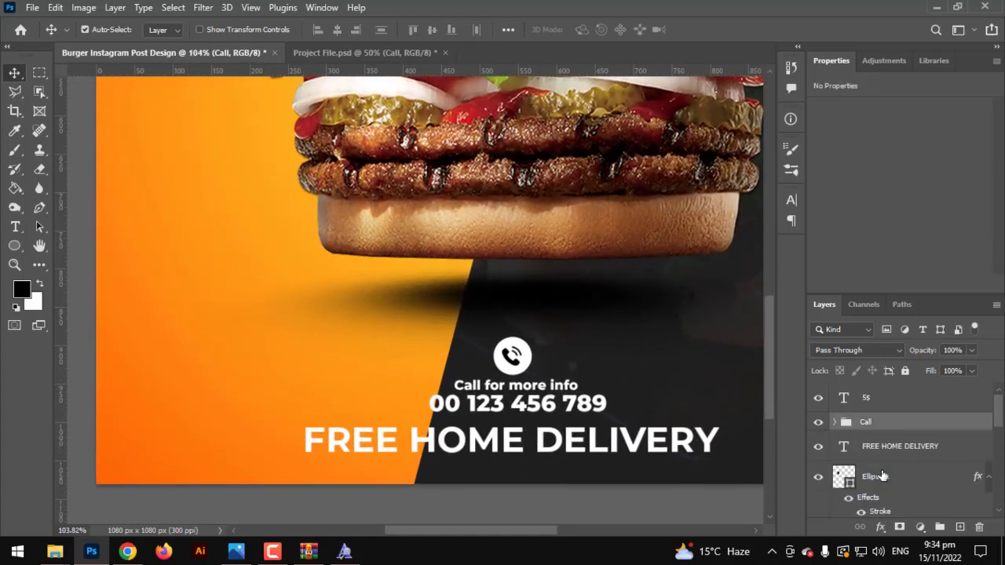
click(716, 441)
key(ctrl+t)
drag(721, 441, 672, 443)
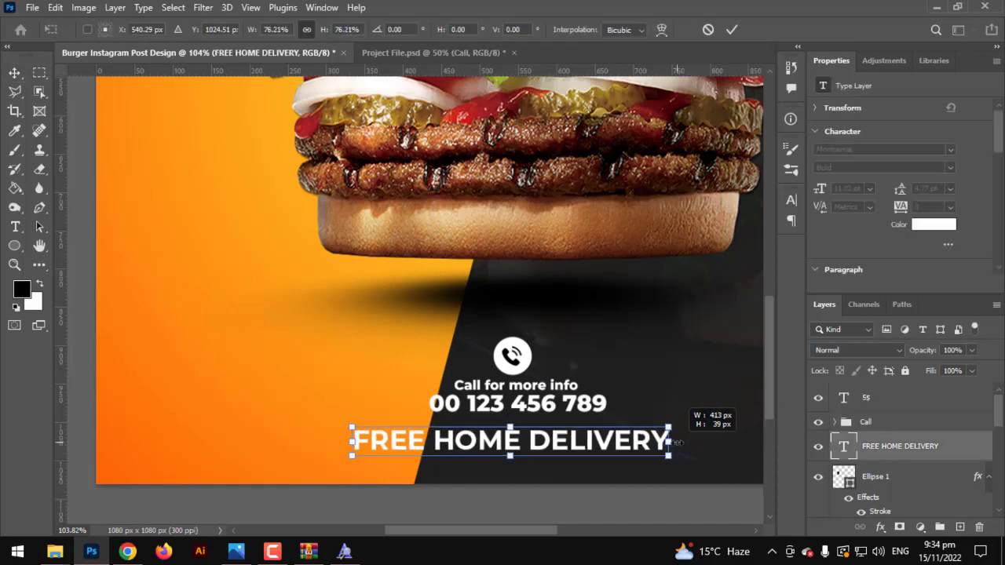
drag(598, 447, 598, 448)
key(Return)
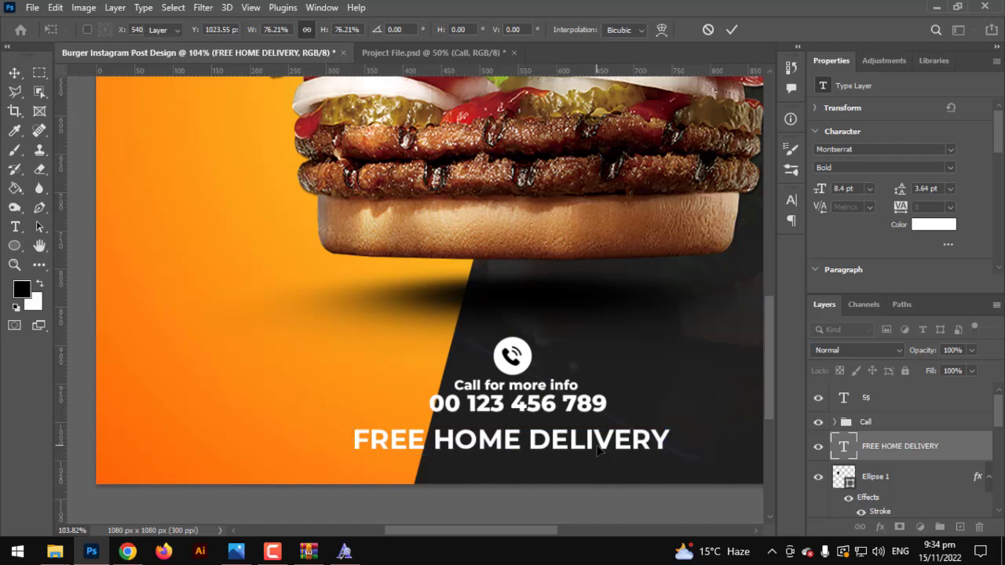
- Draw a white rectangle about 139 × 45 px on the orange area near the post's lower-left corner and fully round its corners
scroll(452, 412, up, 3)
drag(363, 424, 467, 411)
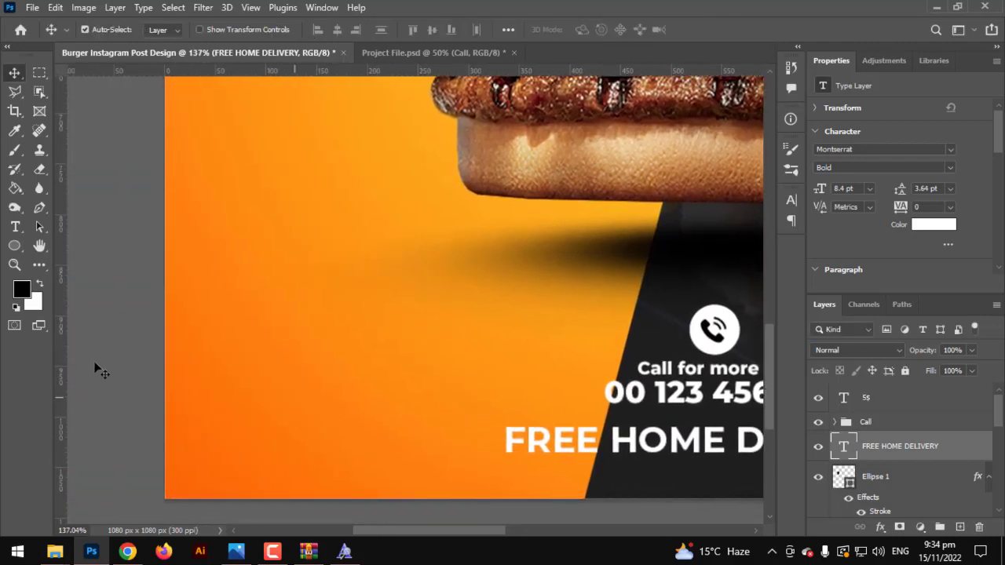
click(15, 246)
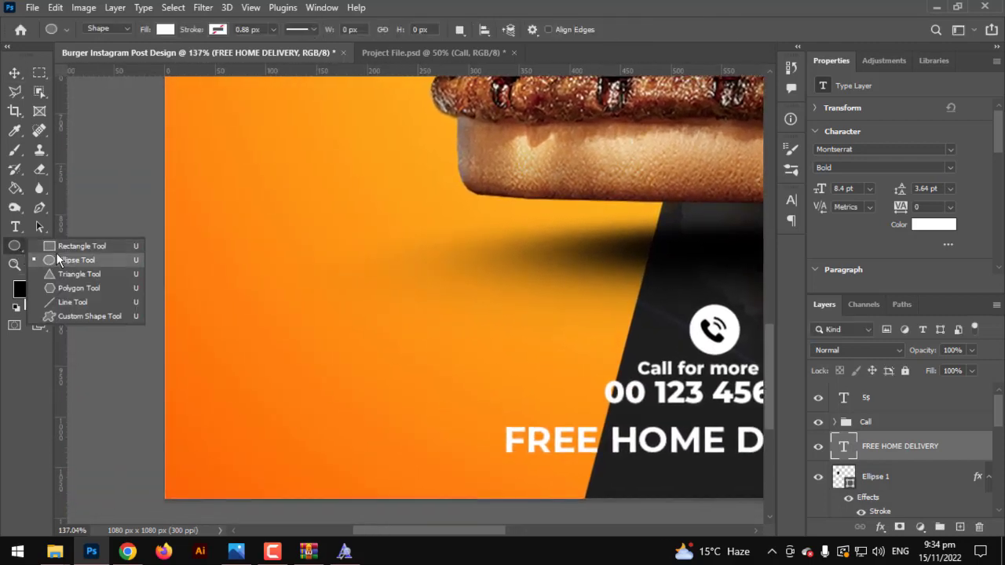
click(63, 249)
drag(240, 410, 381, 455)
scroll(278, 449, up, 3)
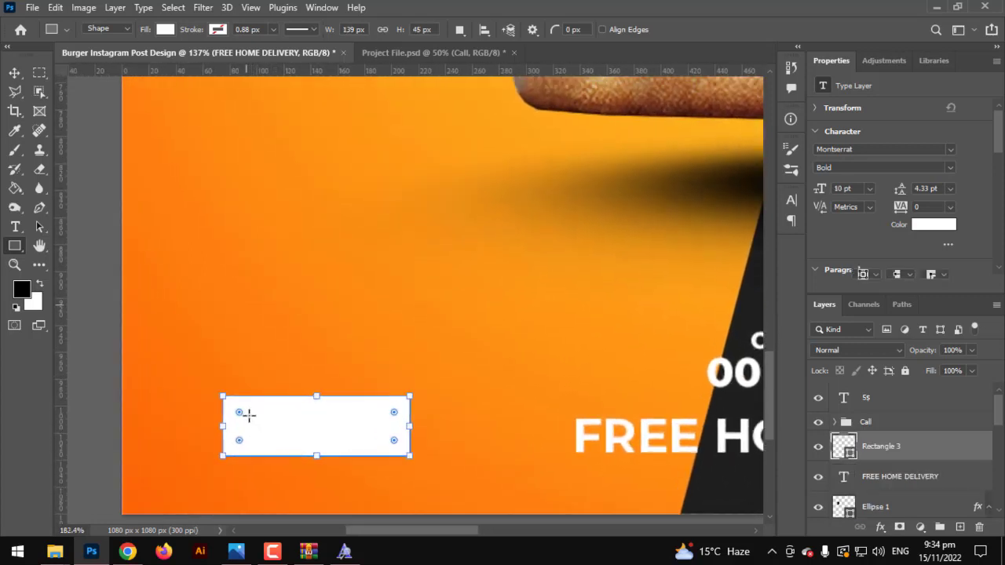
drag(259, 422, 276, 434)
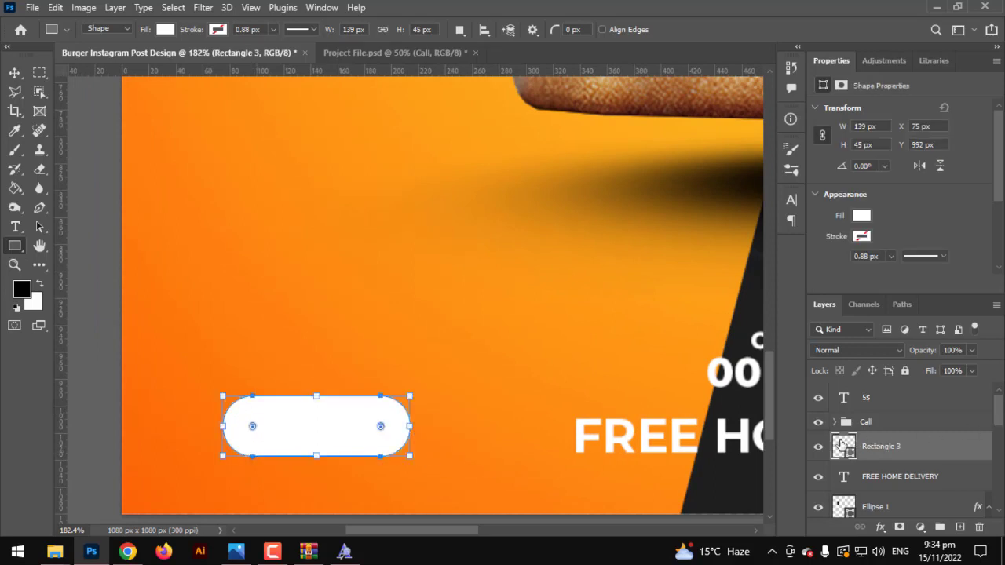
- Fill the rounded rectangle with the dark colour sampled from the black panel and move it to about X 58 px, Y 990 px
double_click(841, 445)
drag(752, 249, 736, 381)
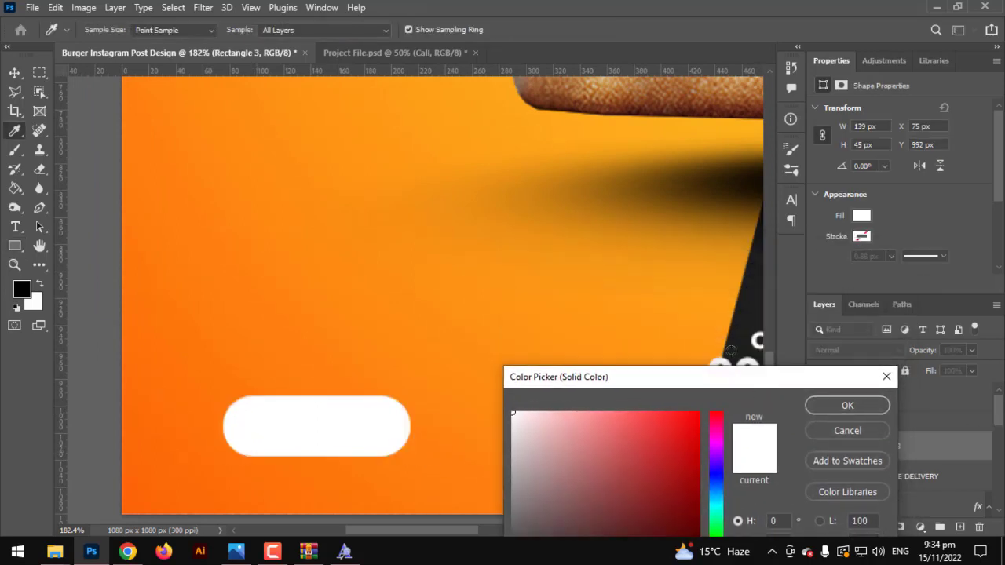
click(749, 314)
click(848, 406)
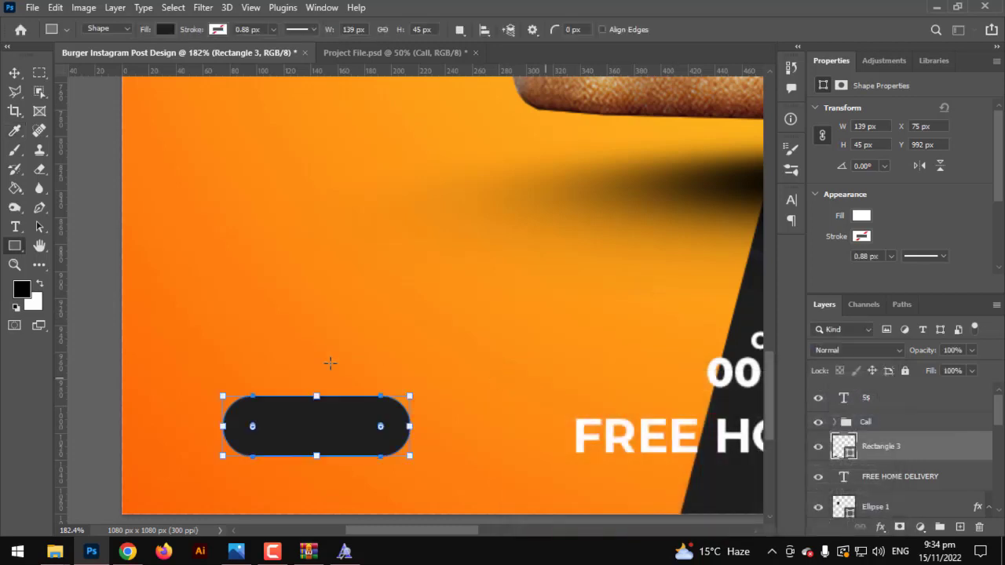
click(14, 72)
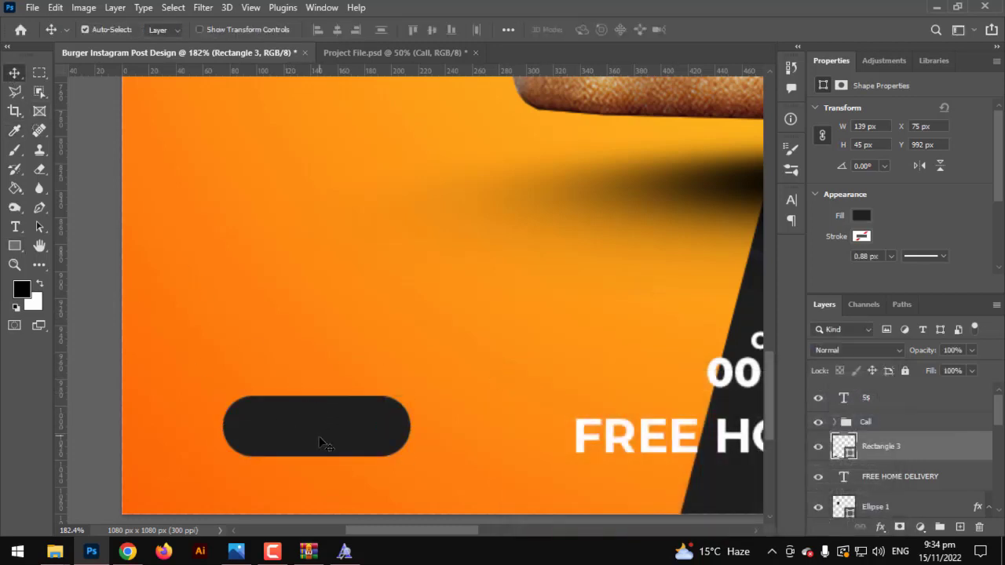
drag(320, 440, 298, 438)
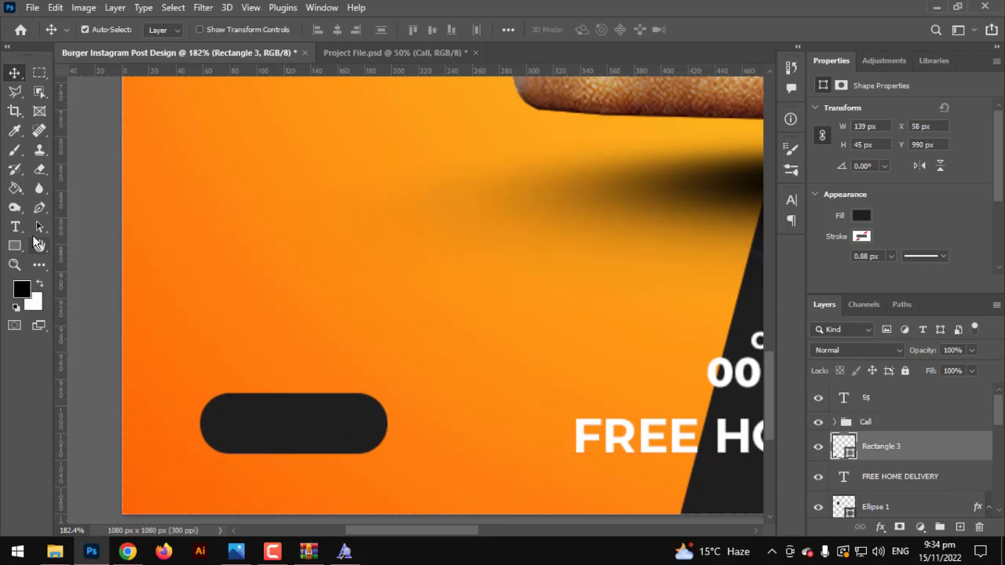
- Add the white text "ORDER NOW" and scale it down to fit inside the dark pill shape
click(15, 227)
click(253, 320)
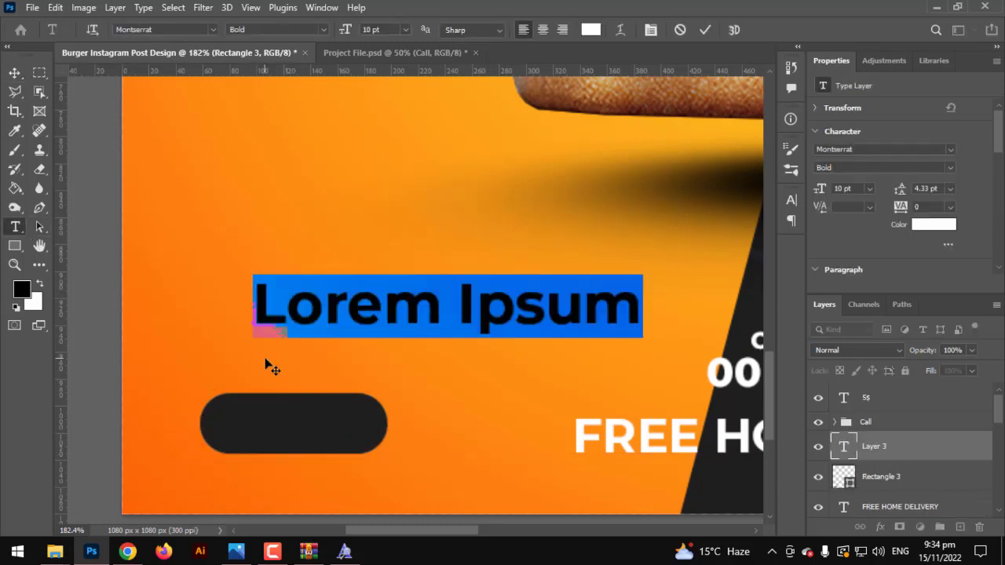
text(ORDER )
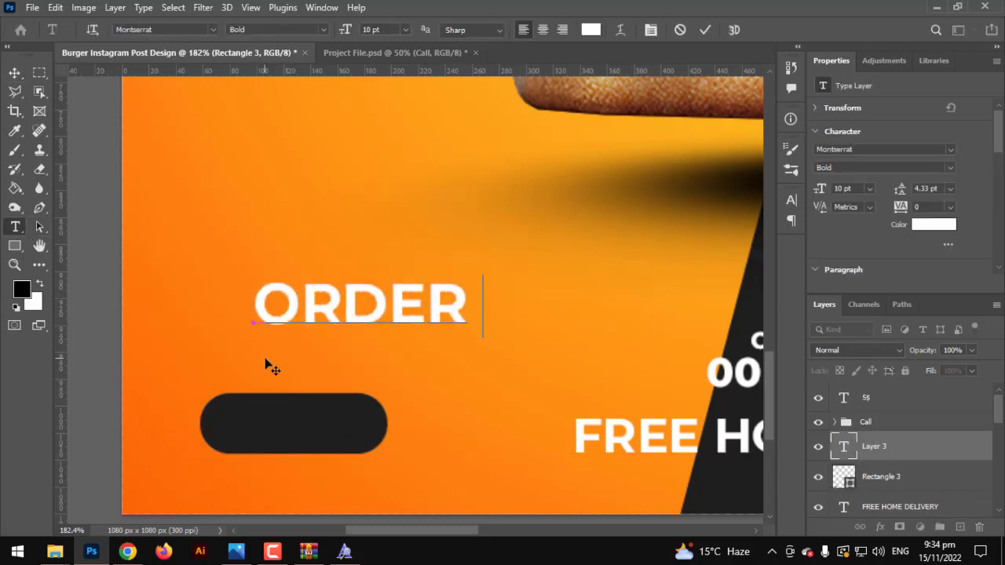
text(NOW)
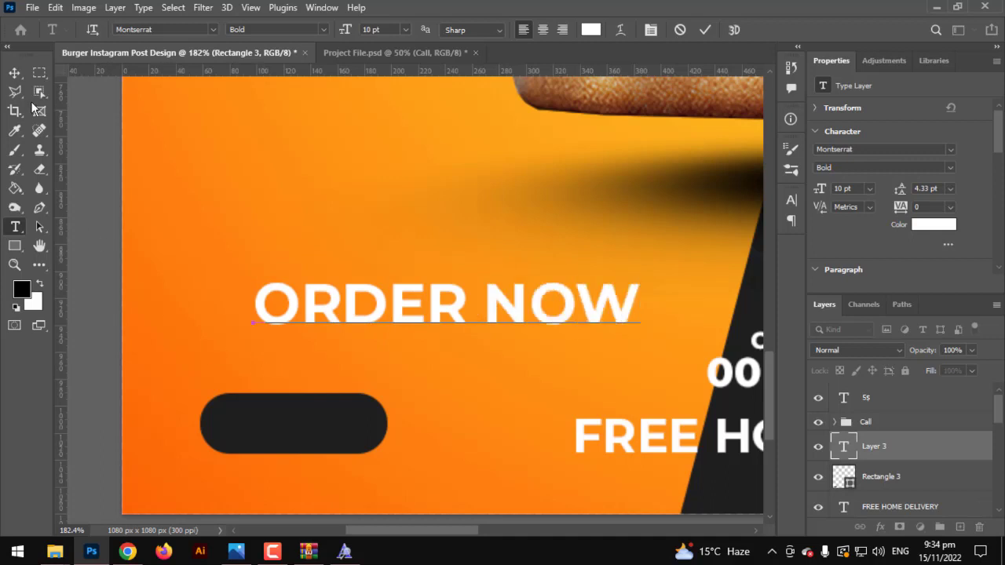
click(14, 73)
key(ctrl+t)
drag(639, 323, 362, 425)
key(Return)
- Align the "ORDER NOW" text and the pill shape on their horizontal and vertical centres
shift+click(881, 476)
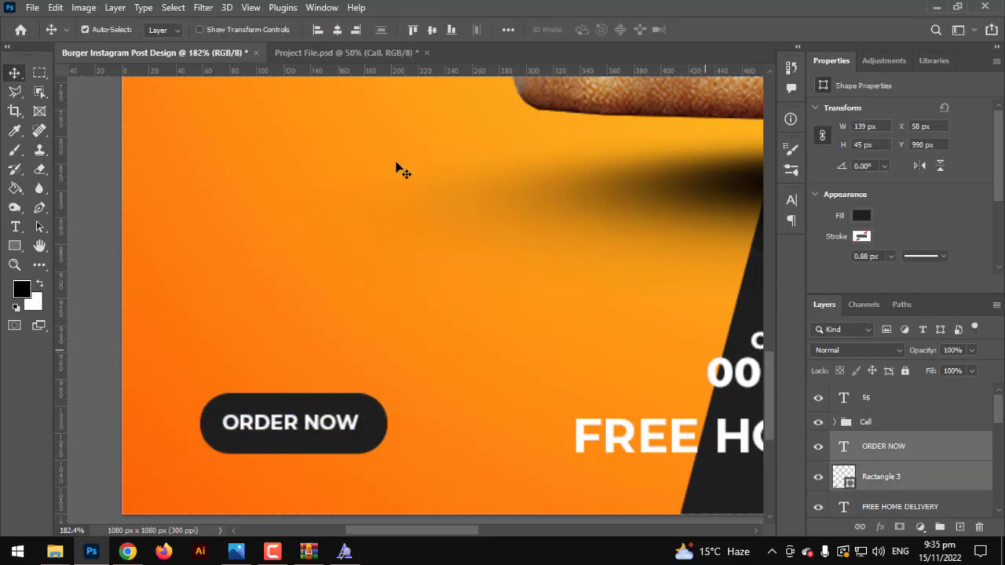
click(337, 29)
click(432, 29)
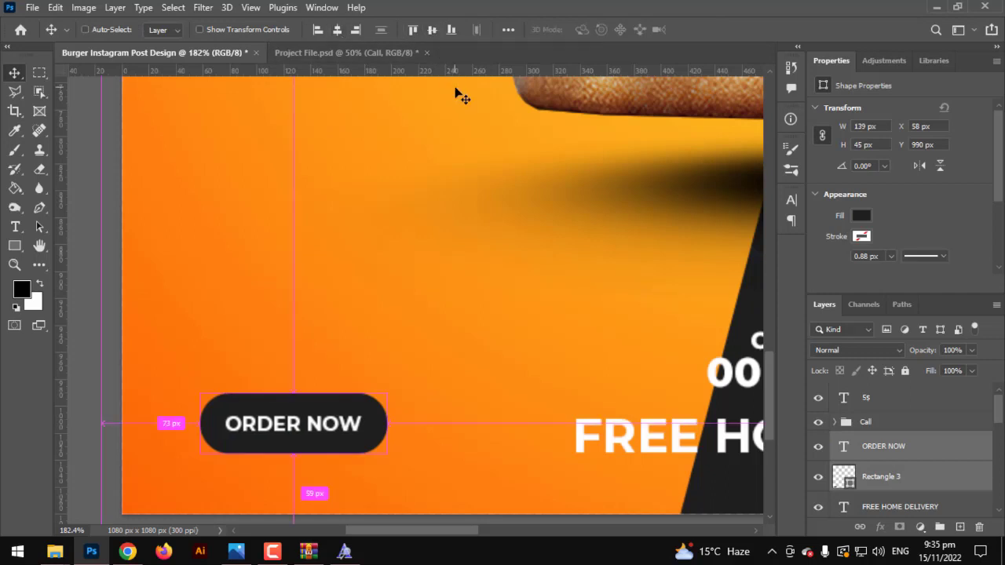
- Enlarge the "ORDER NOW" text and its pill together until the pill is about 167 × 54 px
key(ctrl+0)
key(ctrl+t)
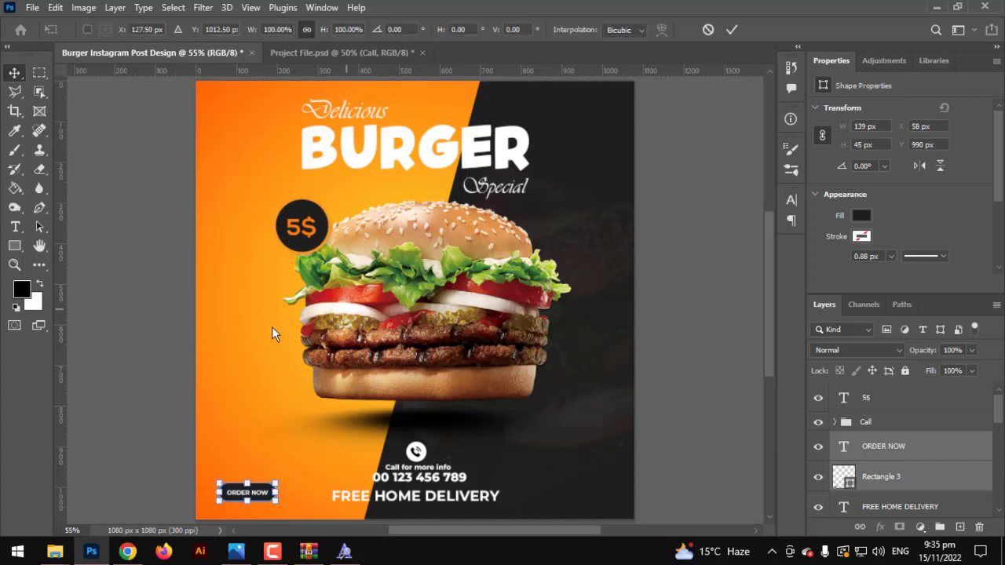
mouse_move(279, 493)
mouse_down()
mouse_move(301, 491)
mouse_move(292, 495)
mouse_up()
key(Return)
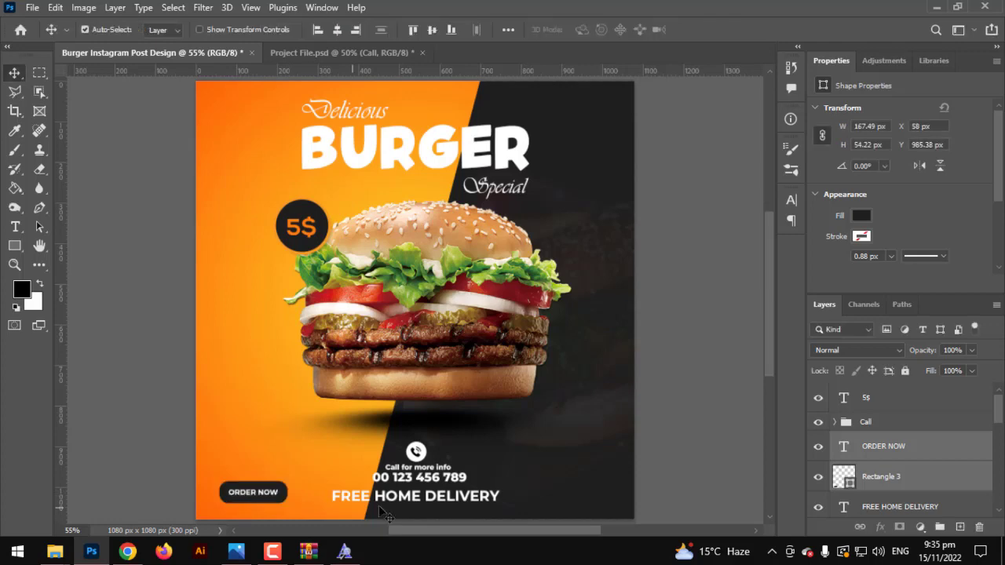
scroll(298, 510, up, 3)
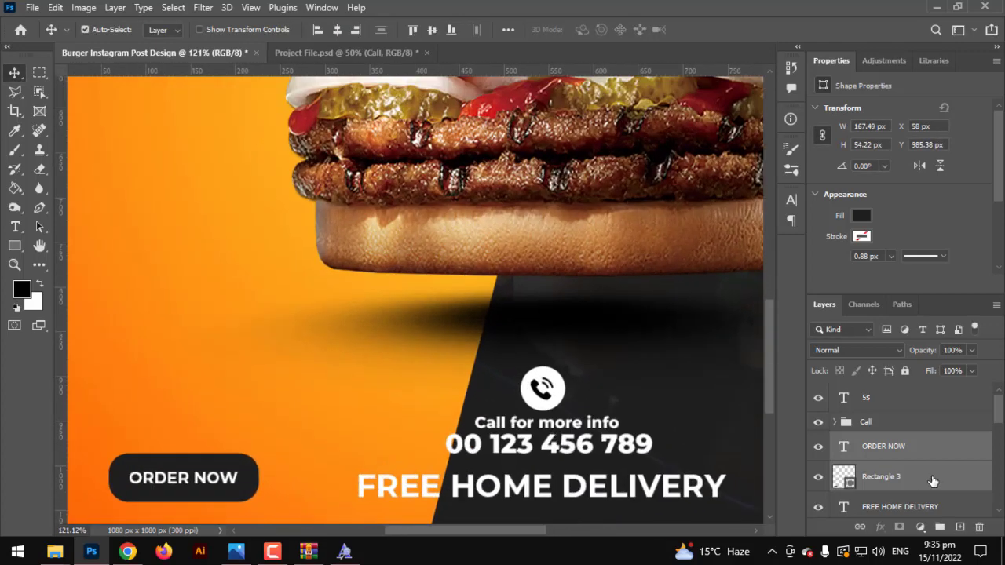
click(933, 480)
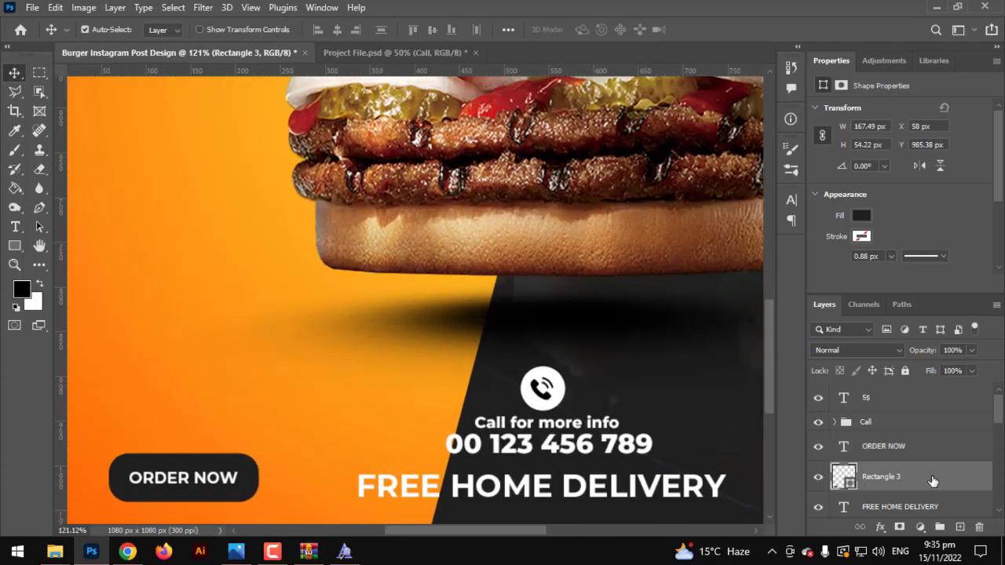
click(15, 246)
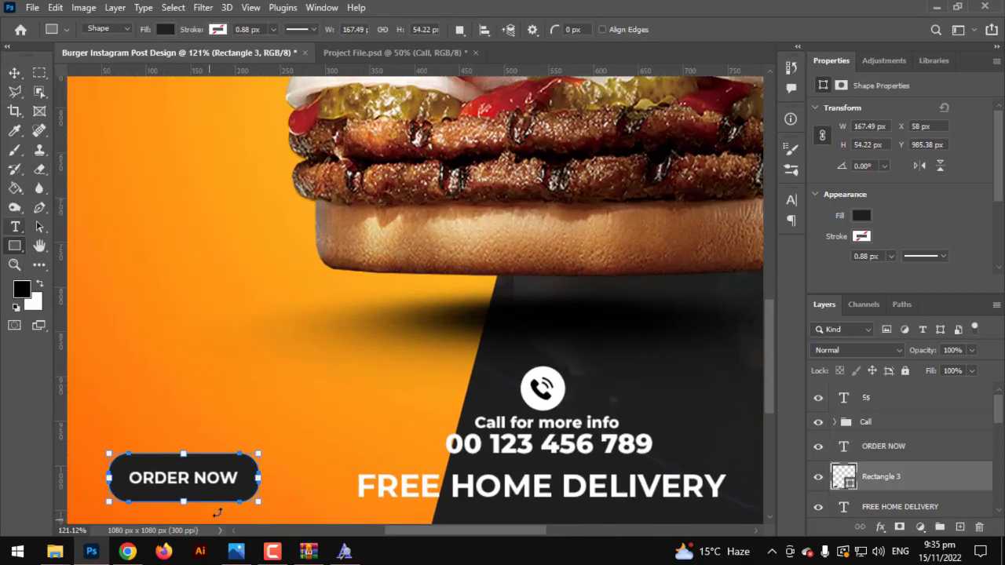
scroll(217, 511, up, 3)
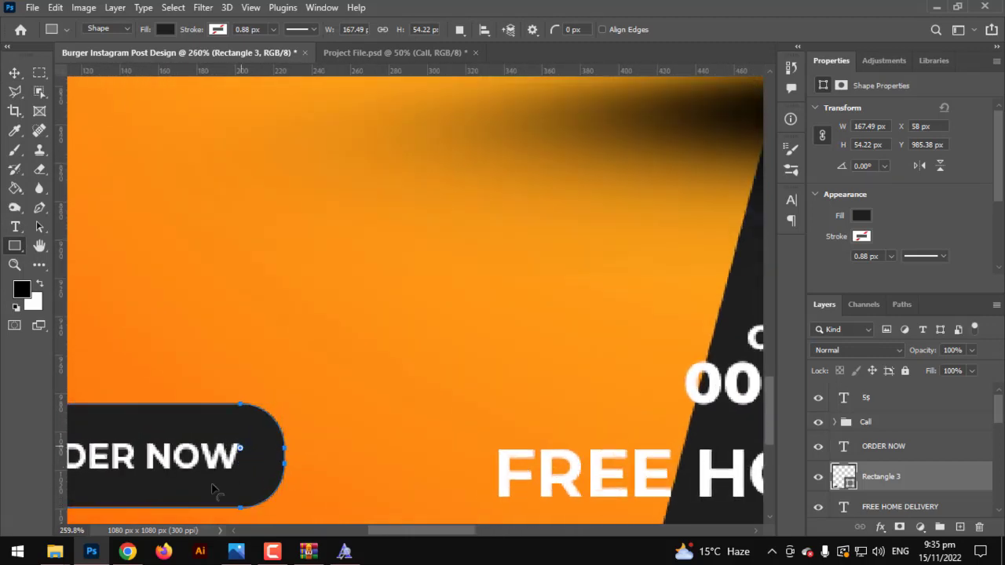
key(ctrl+0)
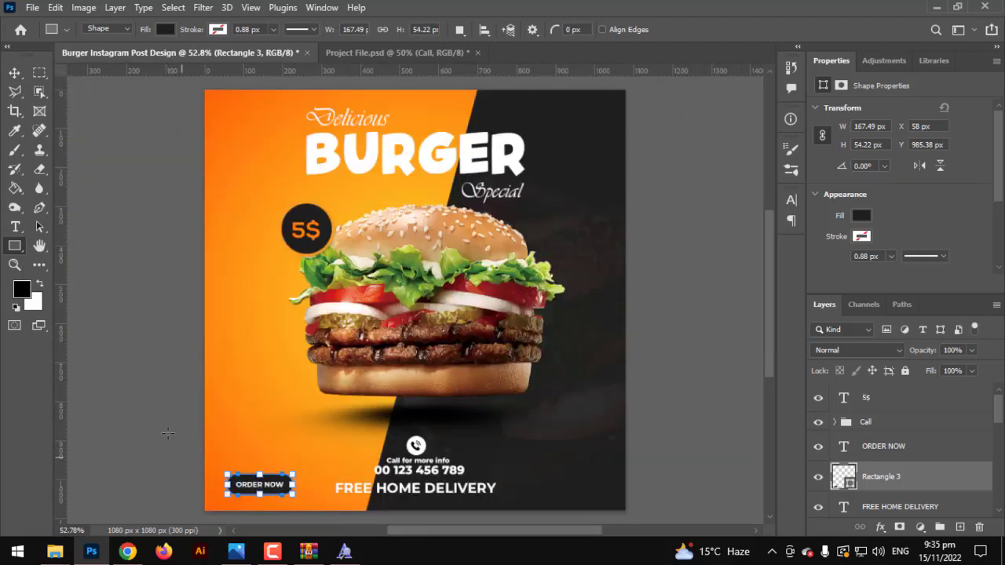
click(14, 73)
- Shrink the QR code to about 105 × 105 px and place it on the dark panel at about X 902 px, Y 908 px
scroll(532, 482, up, 4)
drag(489, 433, 466, 431)
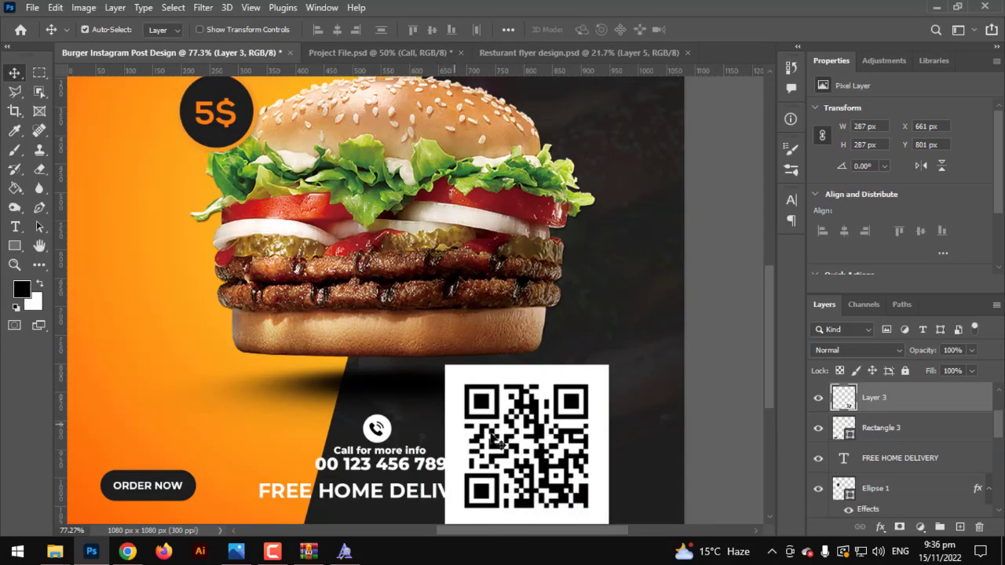
key(ctrl+t)
drag(607, 366, 557, 417)
drag(548, 467, 636, 472)
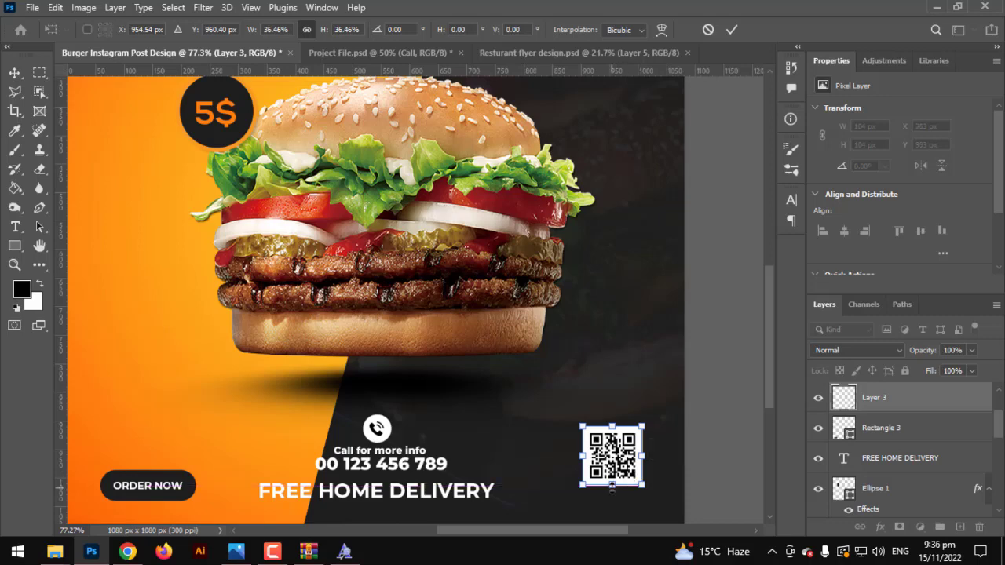
key(Return)
scroll(604, 489, up, 3)
drag(670, 373, 677, 370)
scroll(560, 438, down, 3)
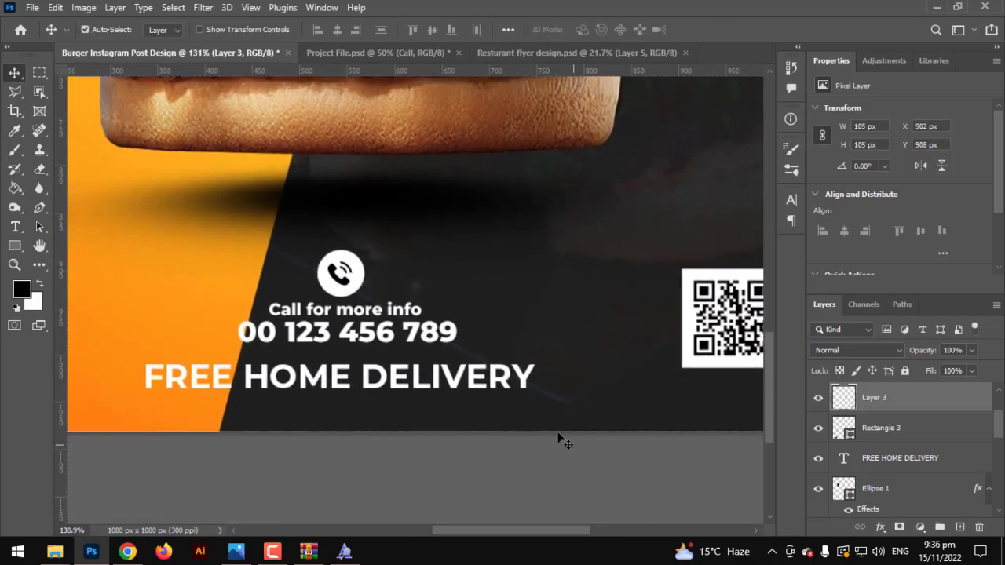
click(12, 230)
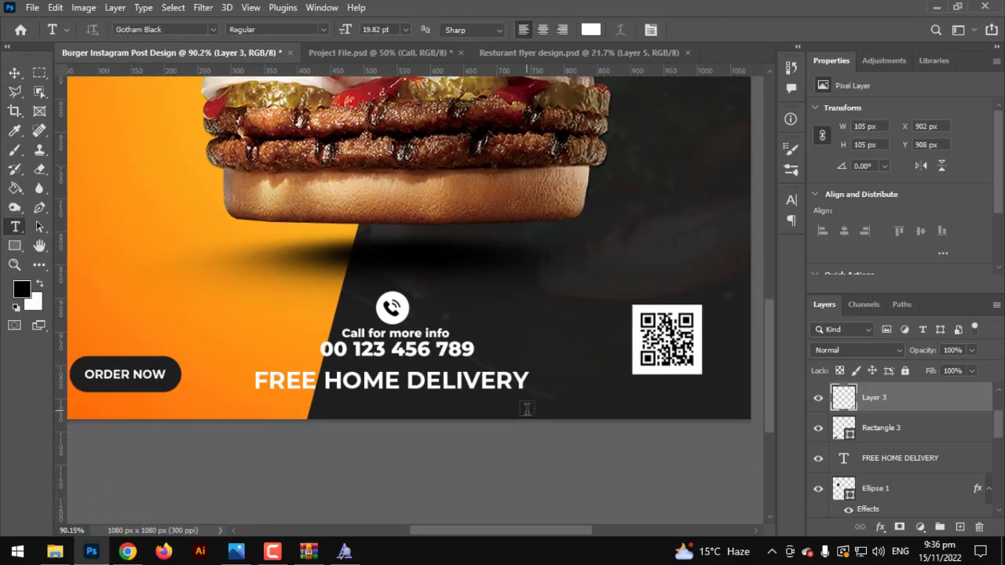
click(526, 412)
text(WWW)
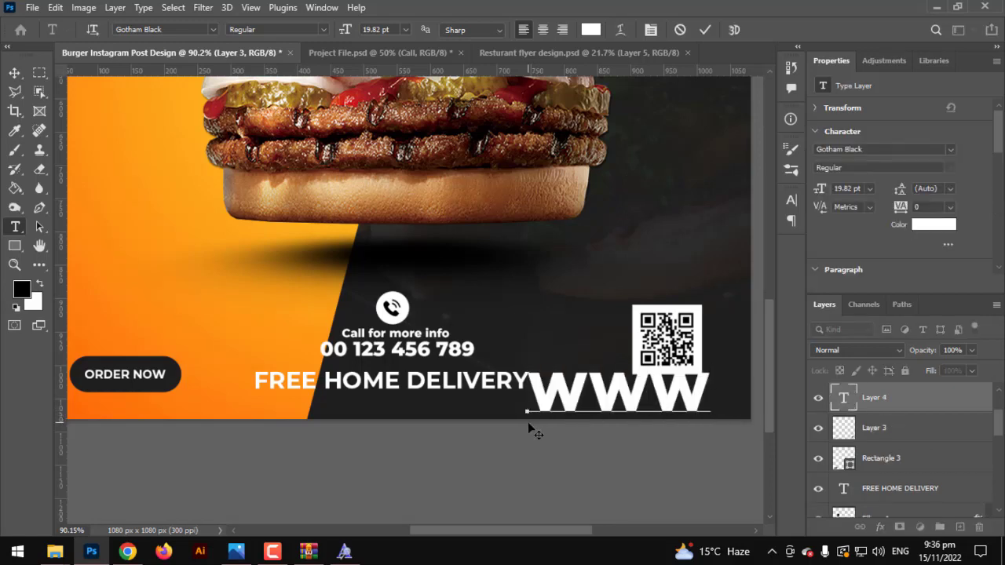
key(BackSpace)
key(BackSpace)
key(BackSpace)
text(www)
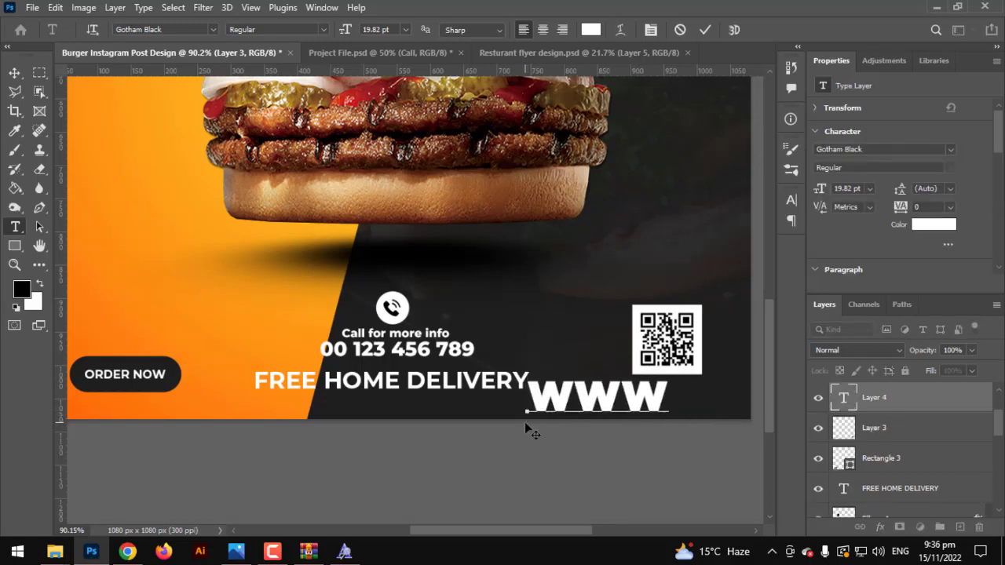
text(.gra)
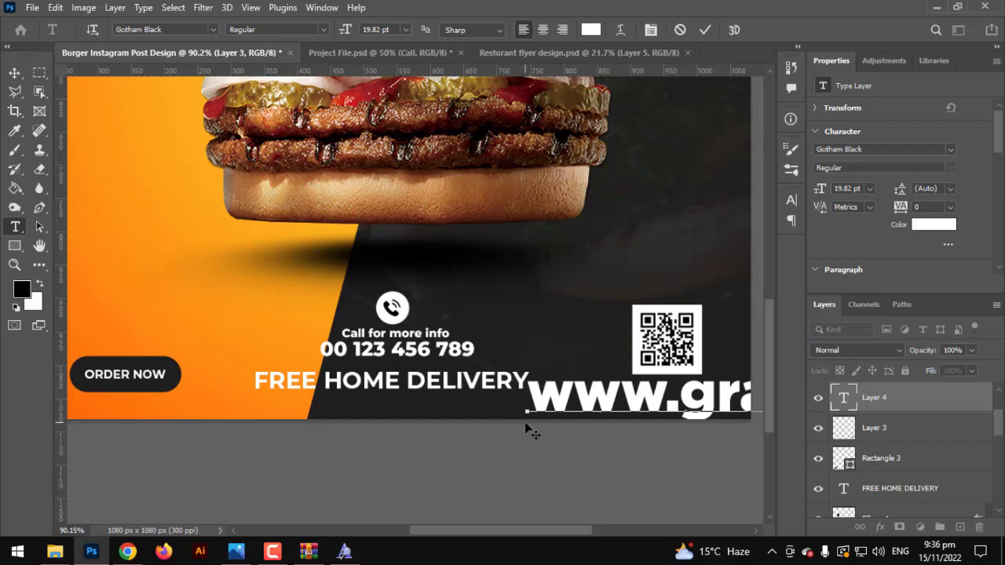
key(ctrl+a)
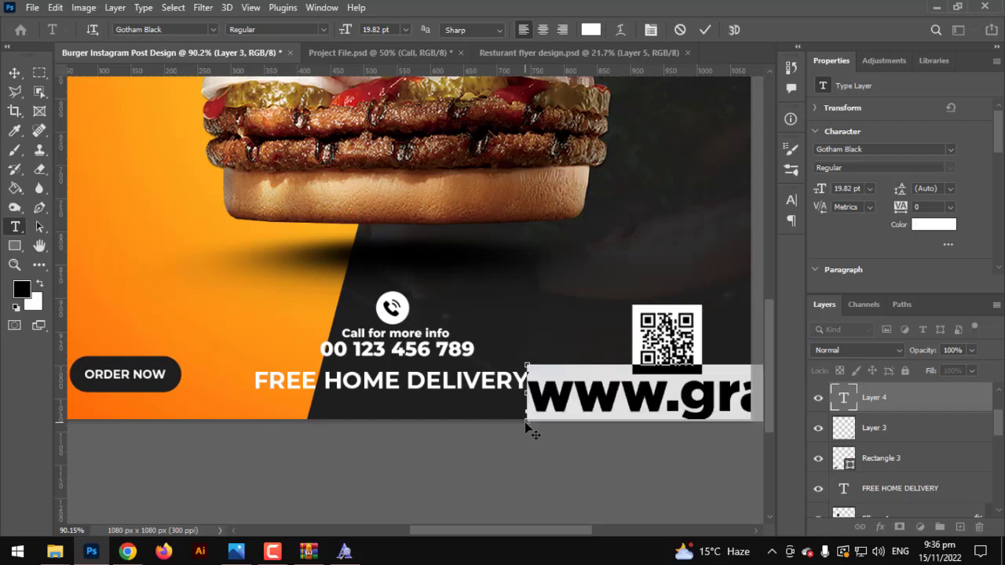
drag(348, 30, 337, 43)
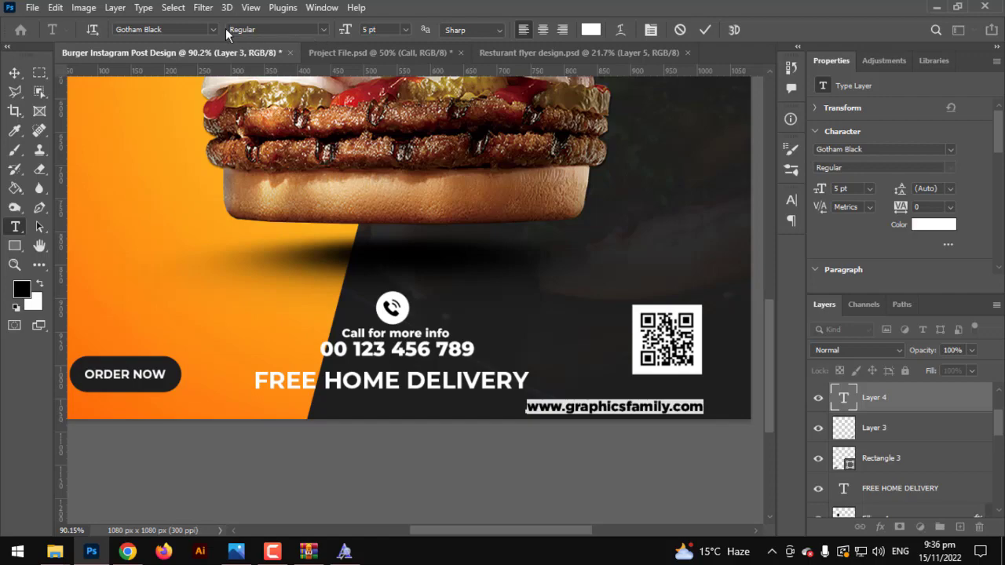
click(215, 30)
scroll(255, 104, up, 5)
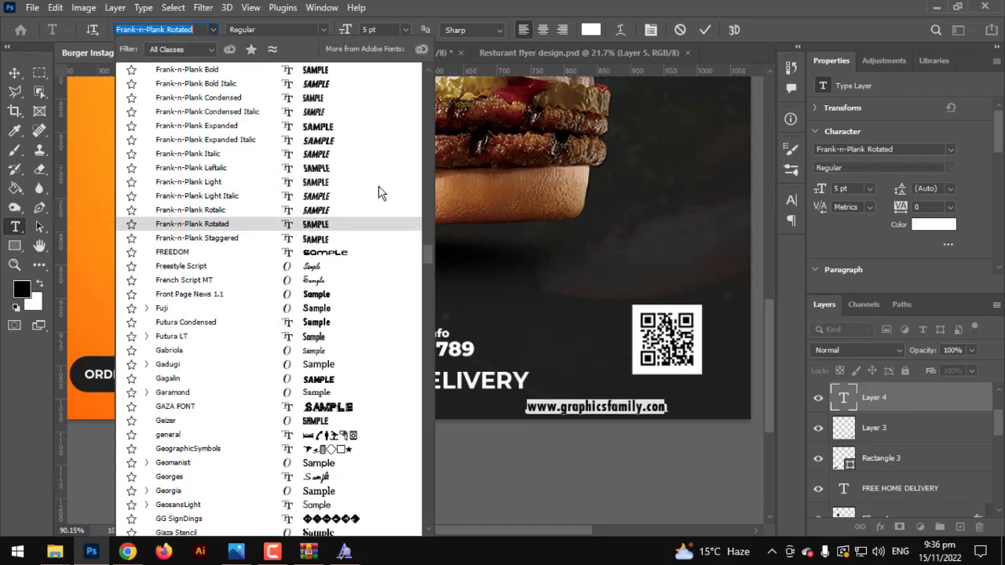
scroll(379, 189, up, 1)
drag(427, 254, 406, 73)
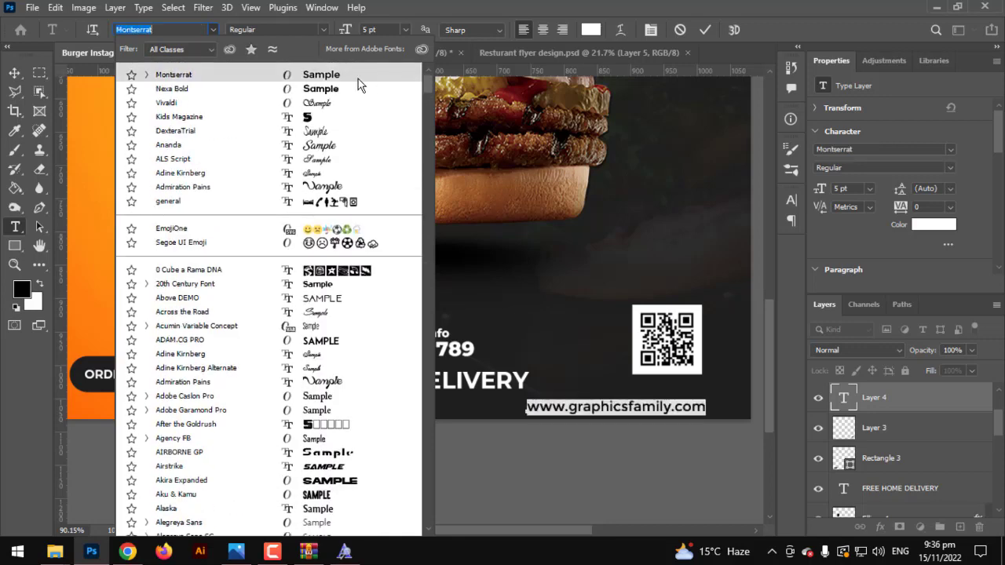
click(236, 73)
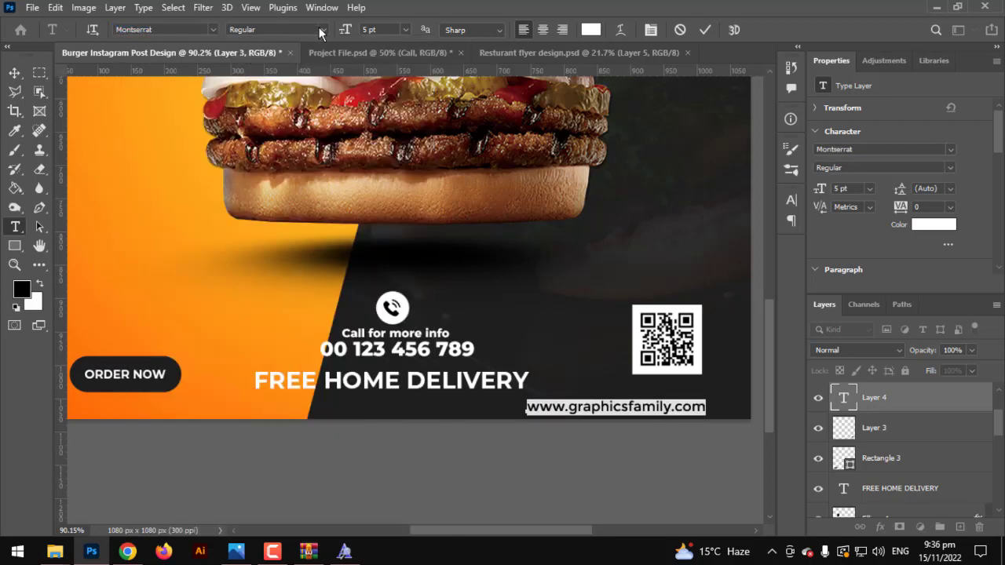
- Scale the website text to about 69% and place it just below the QR code at about X 954 px, Y 1032 px
click(13, 70)
key(ctrl+t)
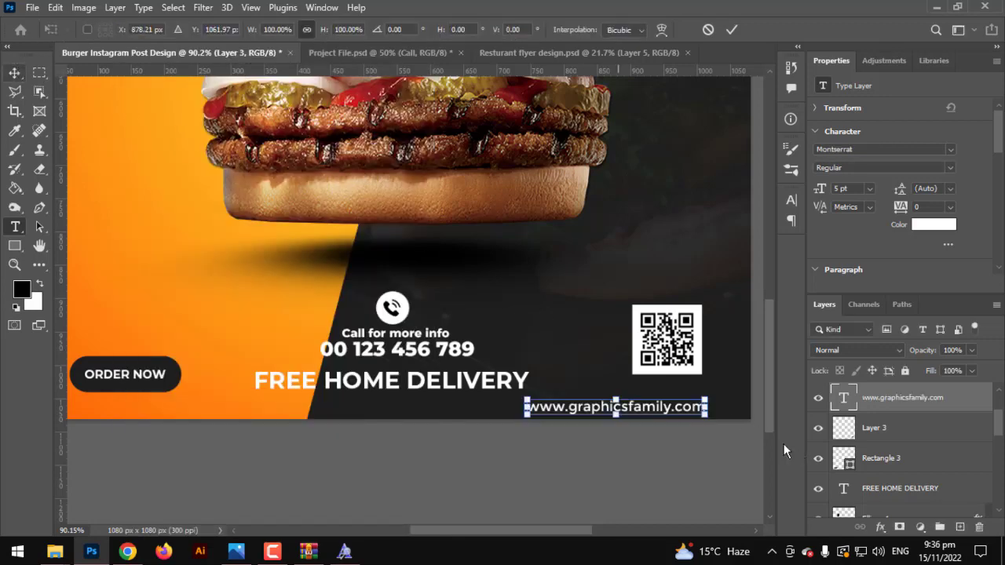
mouse_move(706, 406)
mouse_down()
mouse_move(651, 408)
mouse_move(704, 411)
mouse_move(710, 392)
mouse_up()
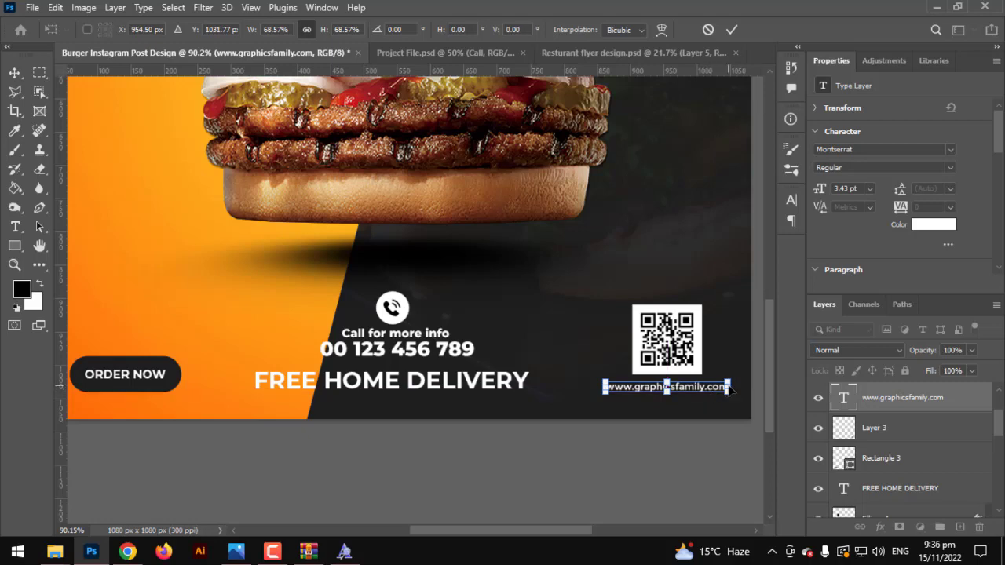
key(Return)
key(ctrl+0)
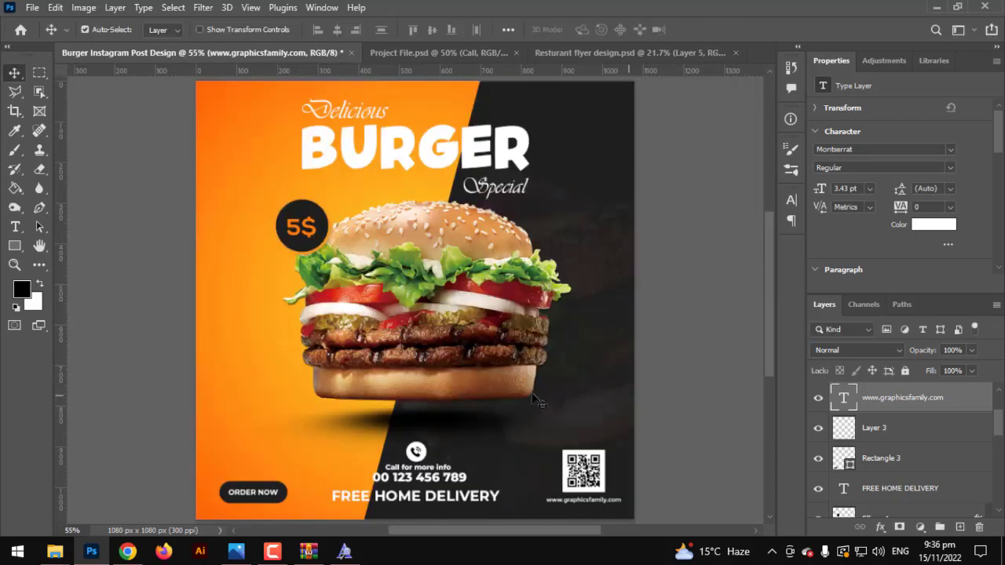
- Shrink the Graphics Family logo to about 130 px wide and place it in the post's upper-left corner, beside the "Delicious" title
scroll(425, 399, up, 2)
scroll(424, 402, up, 1)
drag(403, 345, 465, 433)
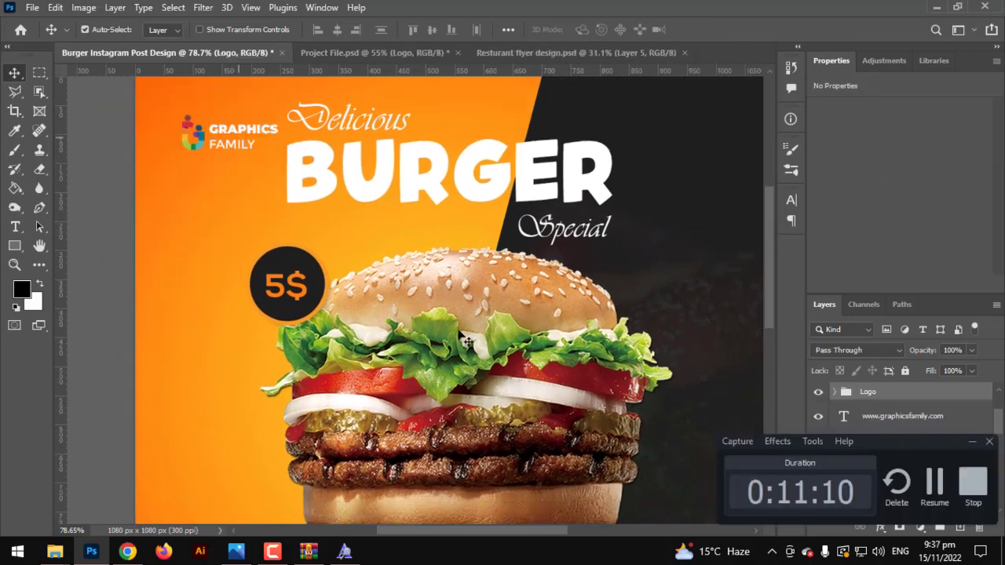
drag(312, 267, 344, 412)
key(ctrl+t)
drag(311, 278, 250, 265)
key(Return)
key(ctrl+0)
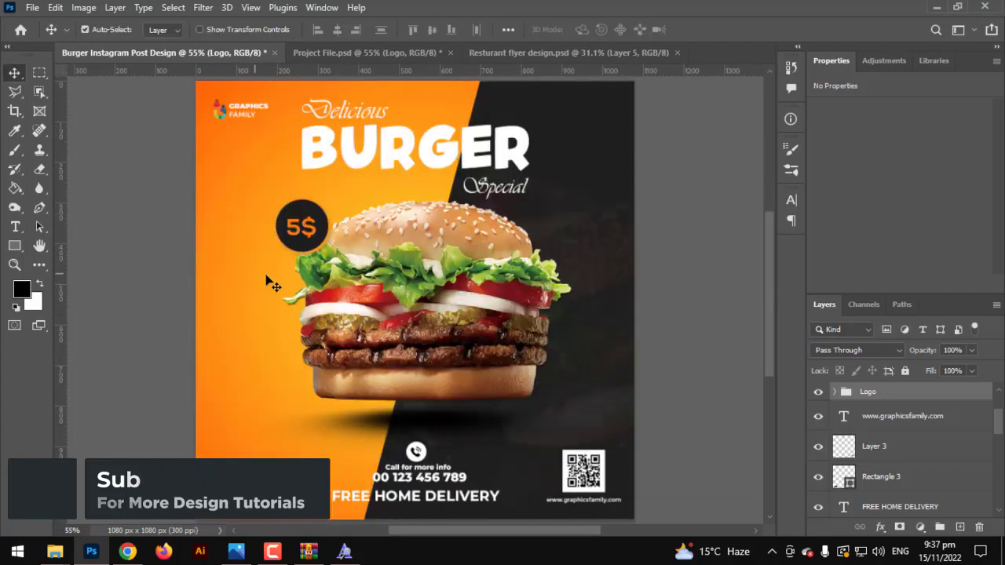
key(ctrl+minus)
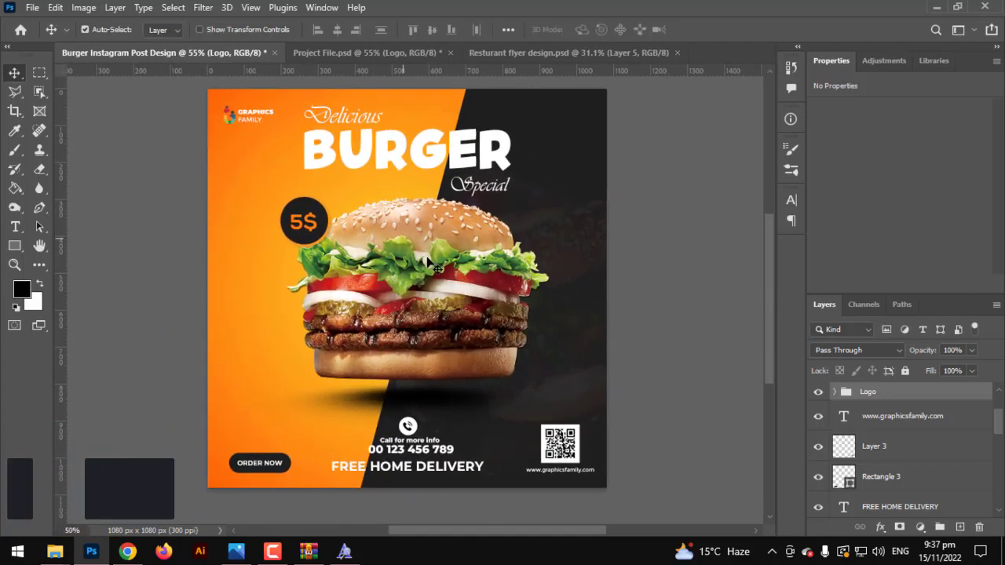